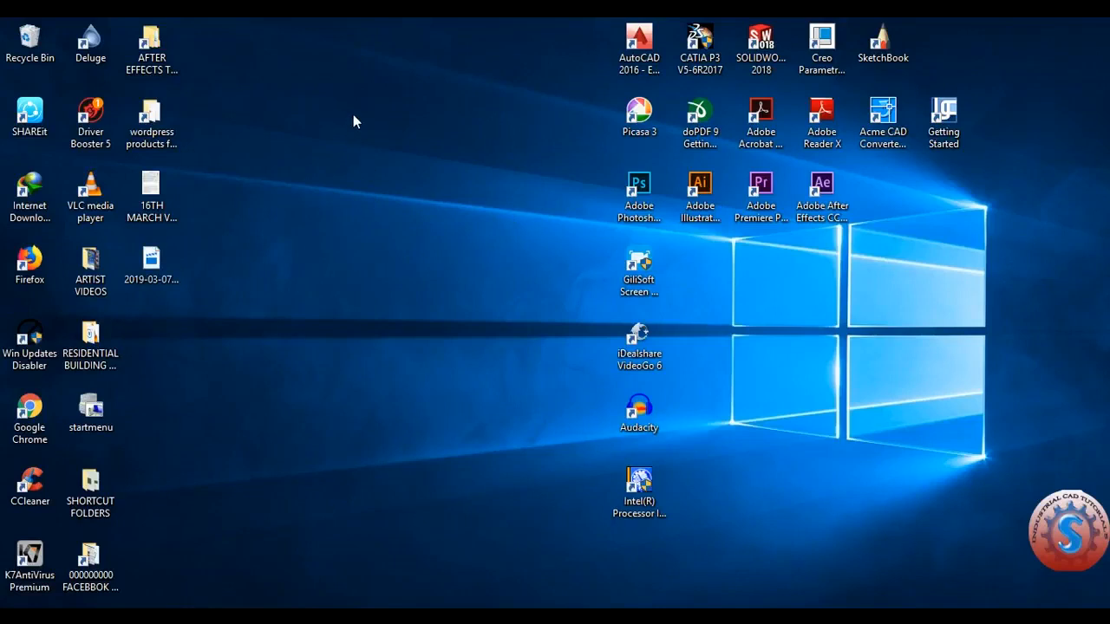
left_click(416, 160)
right_click(400, 186)
left_click(461, 234)
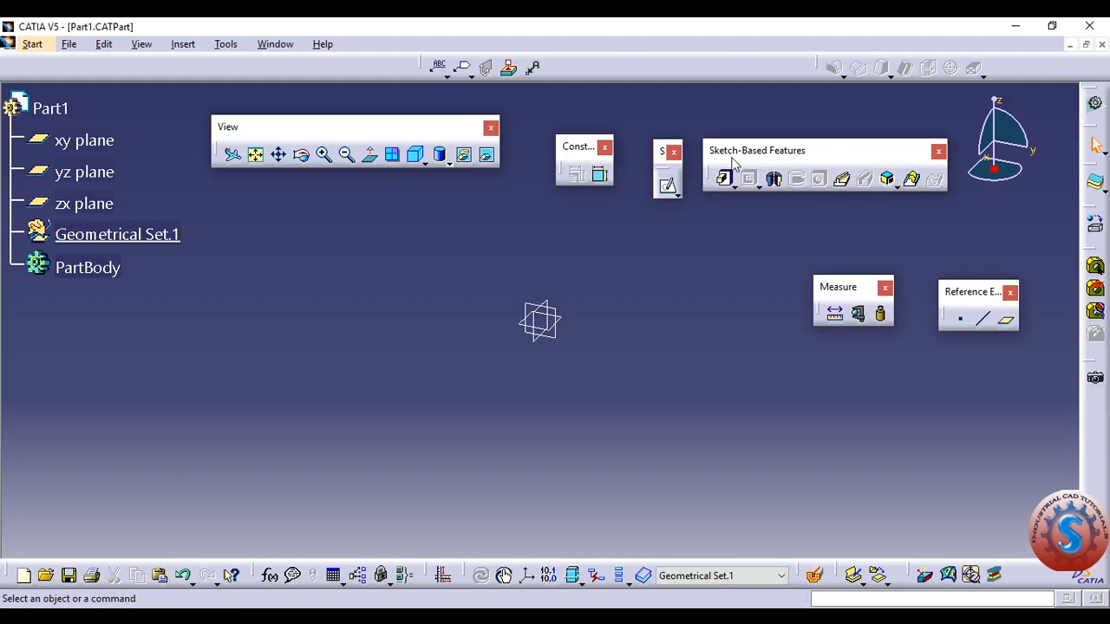
left_click(893, 185)
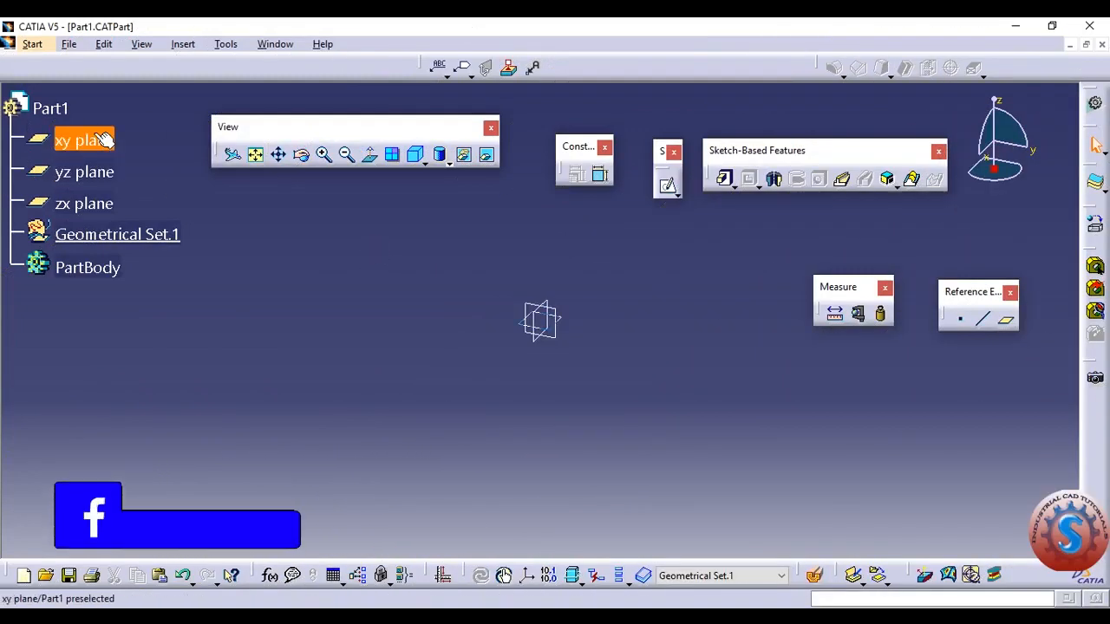
left_click(84, 203)
left_click(84, 140)
left_click(86, 173)
left_click(78, 207)
left_click(181, 204)
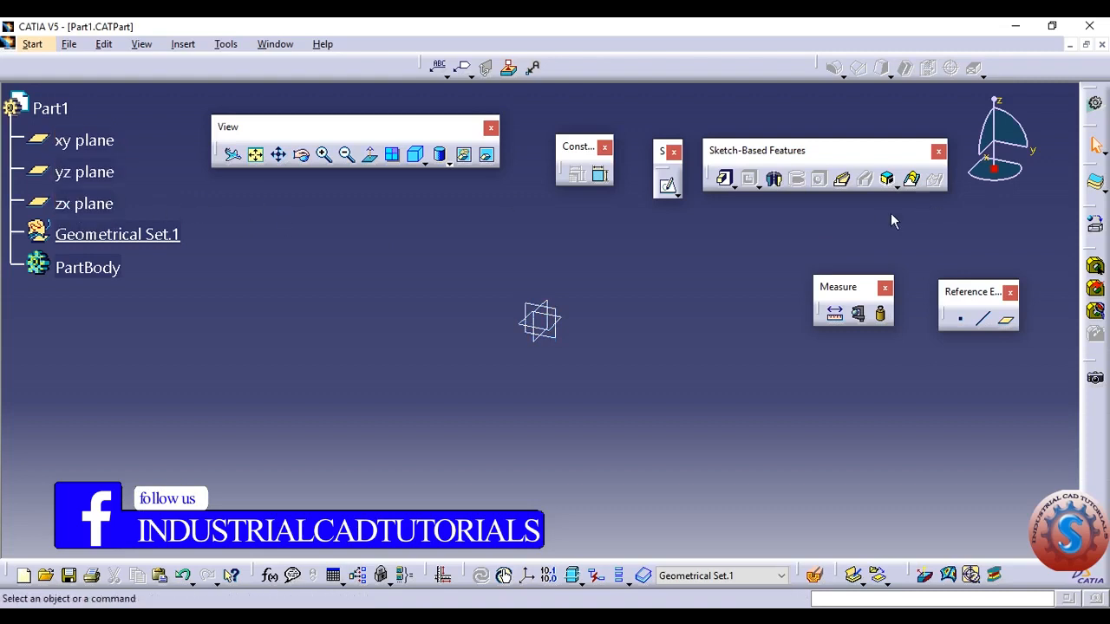
Step: Sketch a closed L-shaped profile on the xy plane, about 150 mm wide and 140 mm tall with legs about 50 mm wide
left_click(81, 141)
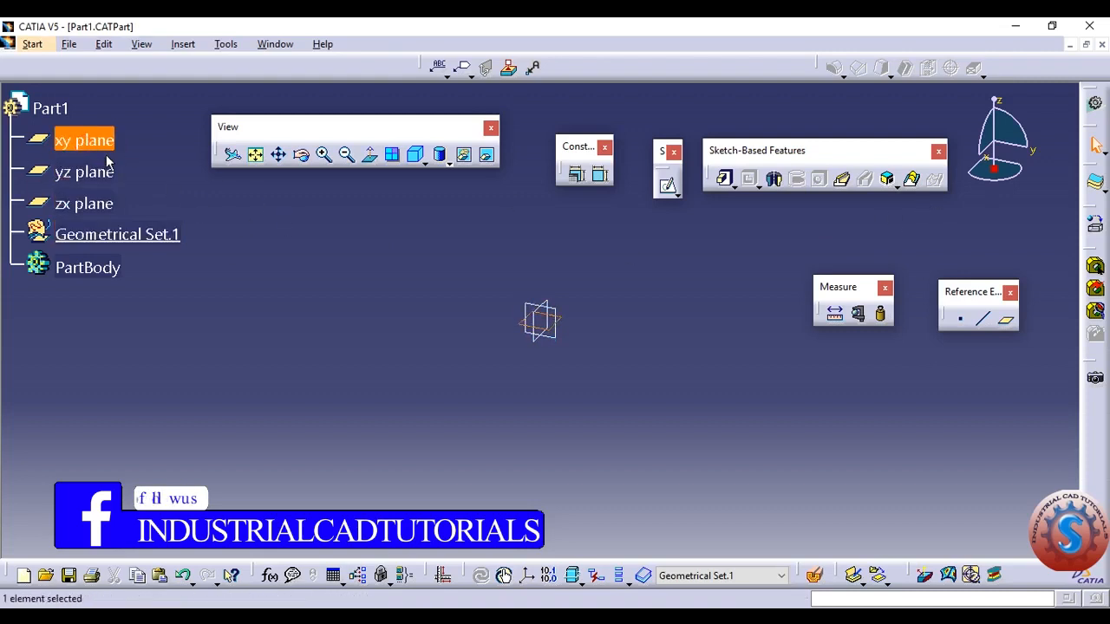
left_click(667, 184)
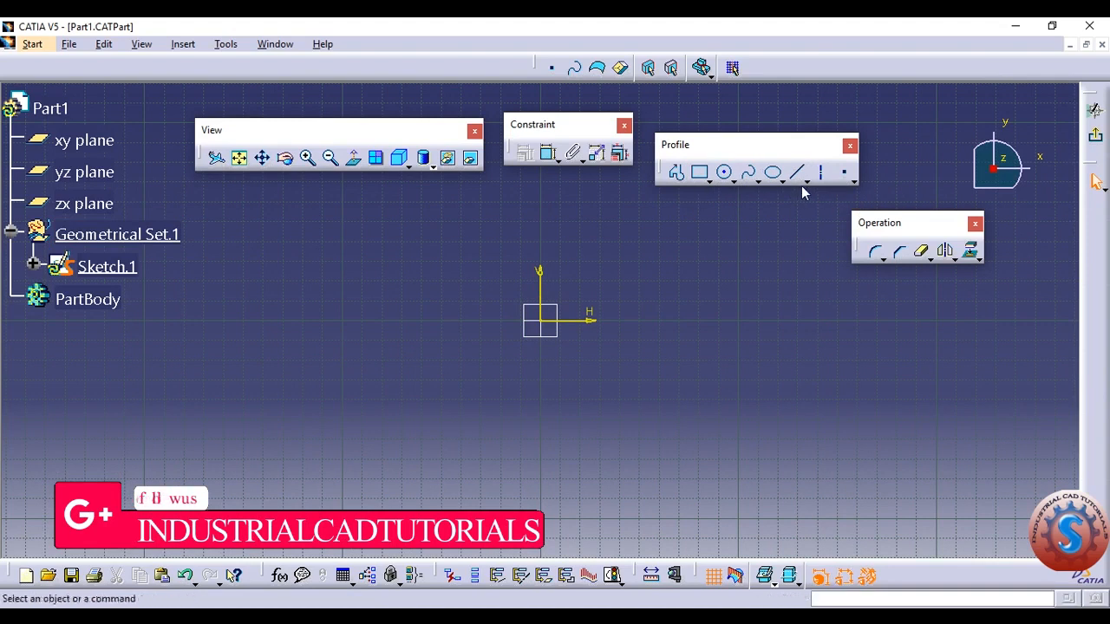
left_click(677, 176)
middle_click_drag(559, 265, 485, 310)
left_click(471, 244)
left_click(564, 247)
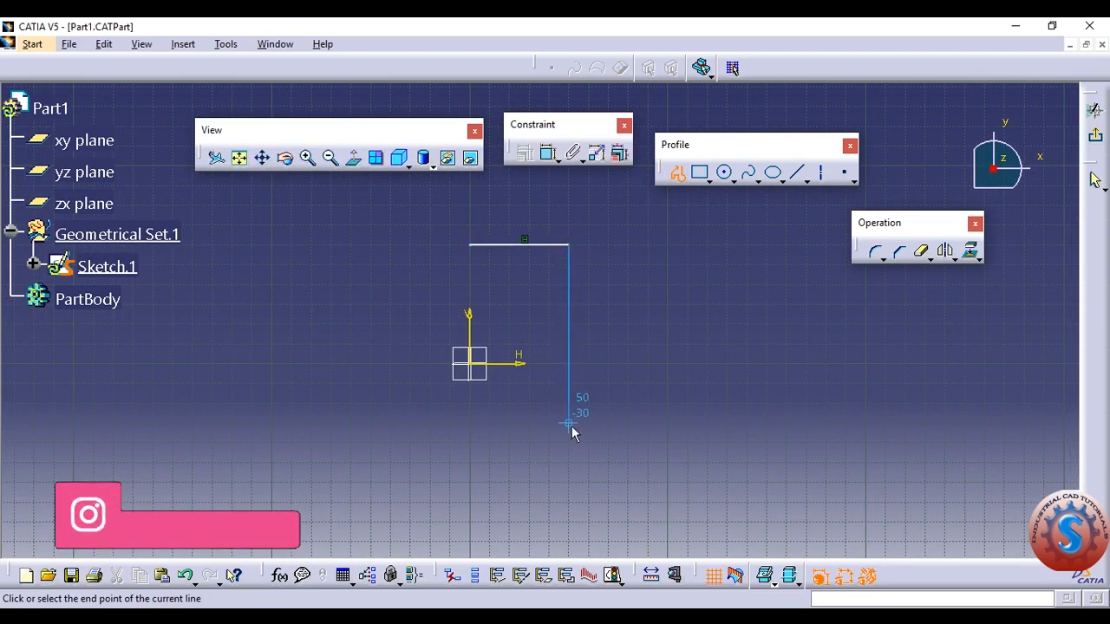
left_click(569, 423)
left_click(766, 424)
middle_click_drag(764, 472, 764, 386)
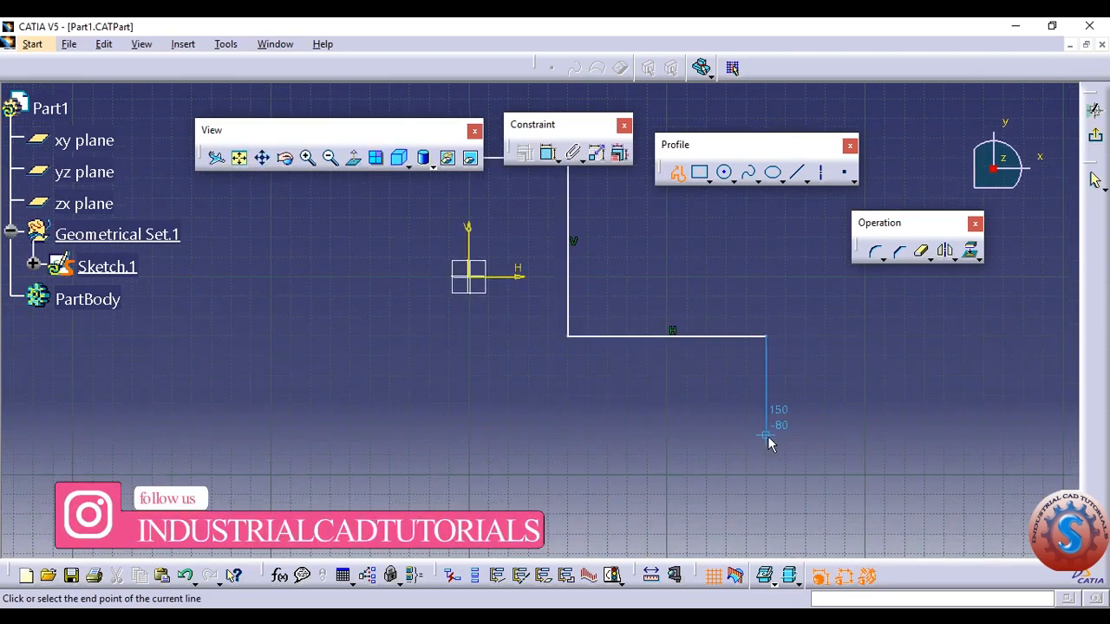
left_click(468, 431)
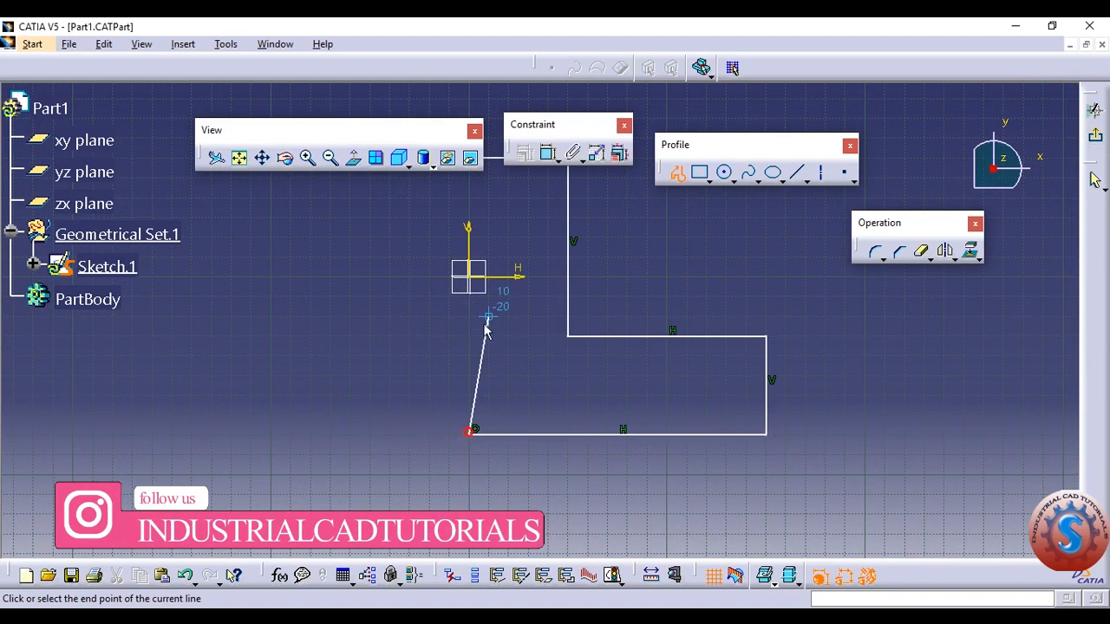
middle_click_drag(461, 170, 439, 284)
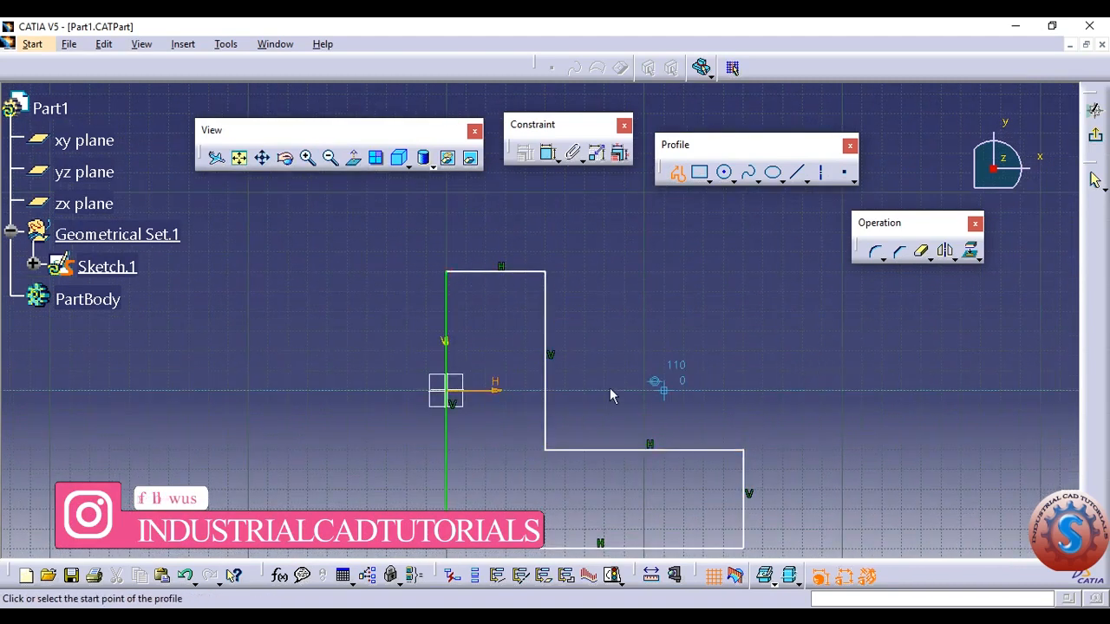
Step: Dimension the L-profile's long vertical edge and its short upper horizontal edge
mouse_move(649, 364)
middle_mouse_down()
mouse_move(662, 265)
mouse_move(638, 302)
middle_mouse_up()
left_click(548, 154)
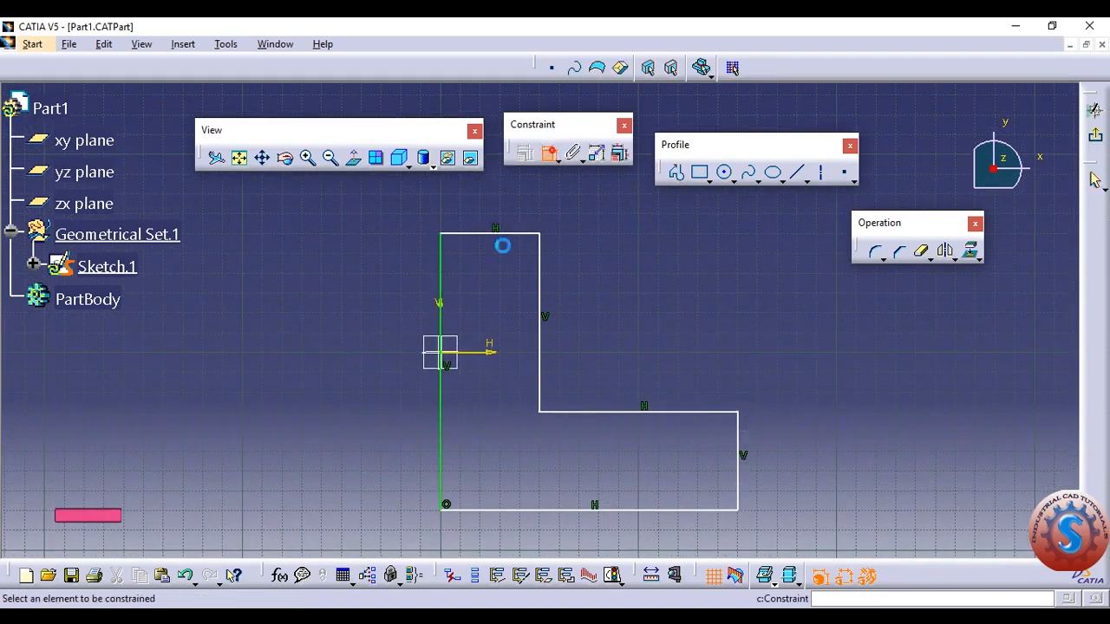
left_click(442, 317)
left_click(362, 345)
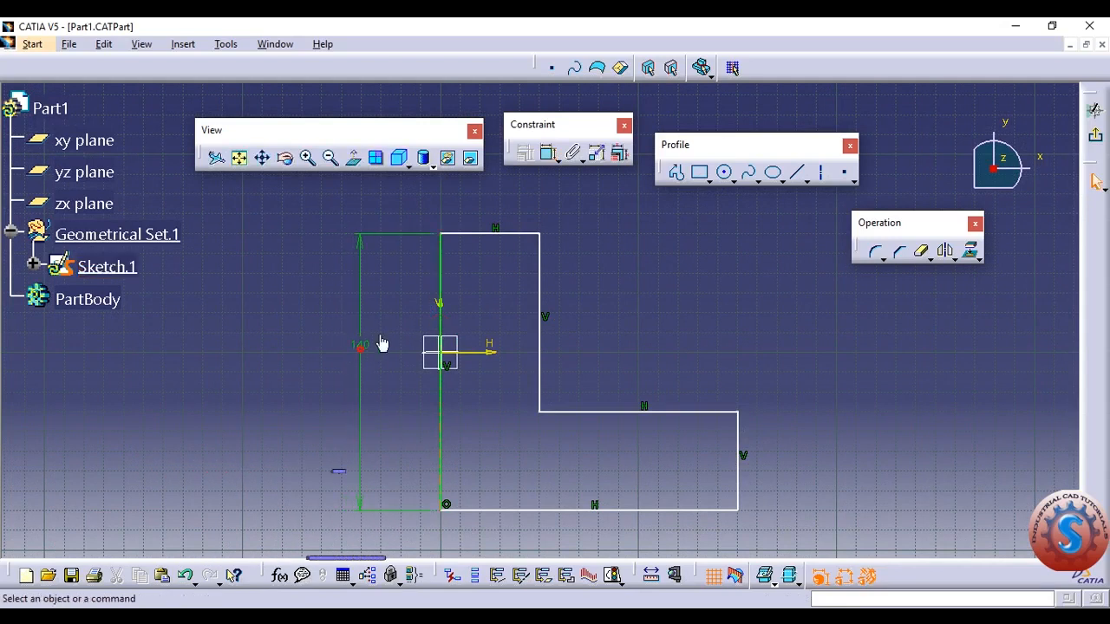
left_click(550, 157)
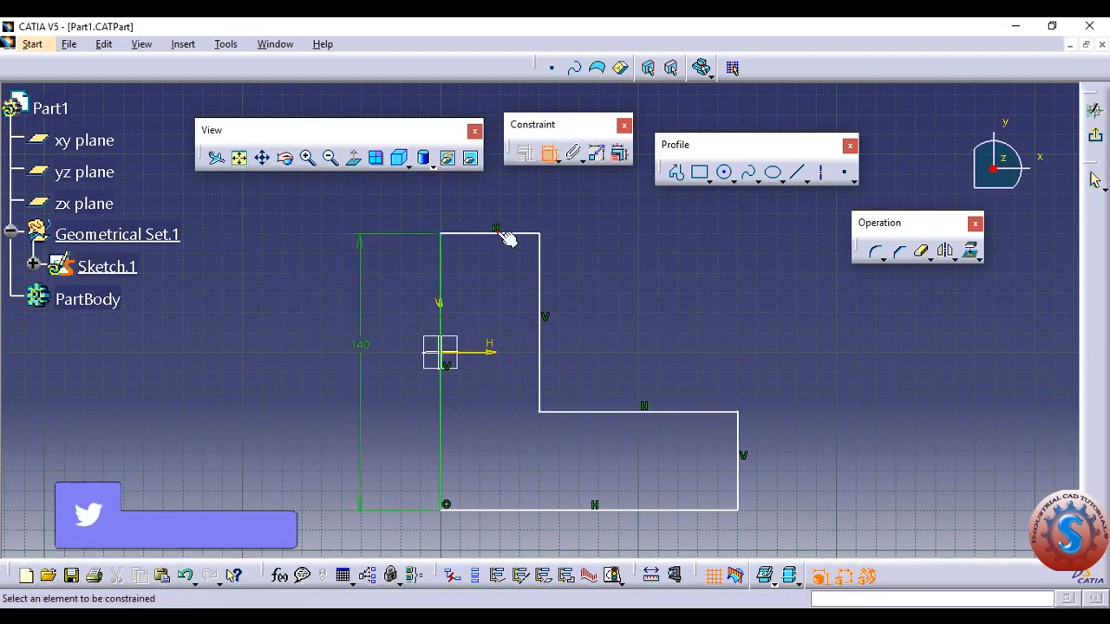
left_click(496, 233)
left_click(501, 211)
Step: Dimension the length of the L-profile's lower horizontal edge
middle_click_drag(673, 323, 630, 301)
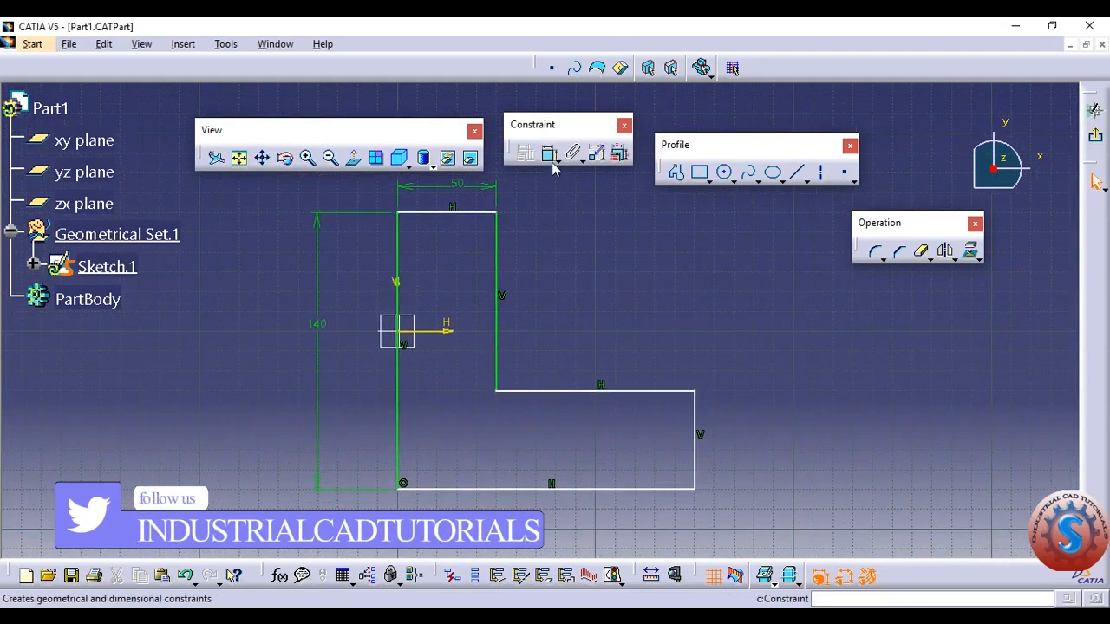
middle_click_drag(621, 379, 605, 290)
left_click(531, 399)
left_click(533, 445)
left_click(589, 301)
left_click(589, 266)
key("Delete")
Step: Dimension the height of the short vertical edge at the end of the L-profile's horizontal leg
mouse_move(713, 280)
middle_mouse_down()
mouse_move(693, 369)
mouse_move(706, 297)
middle_mouse_up()
left_click(692, 369)
left_click(547, 153)
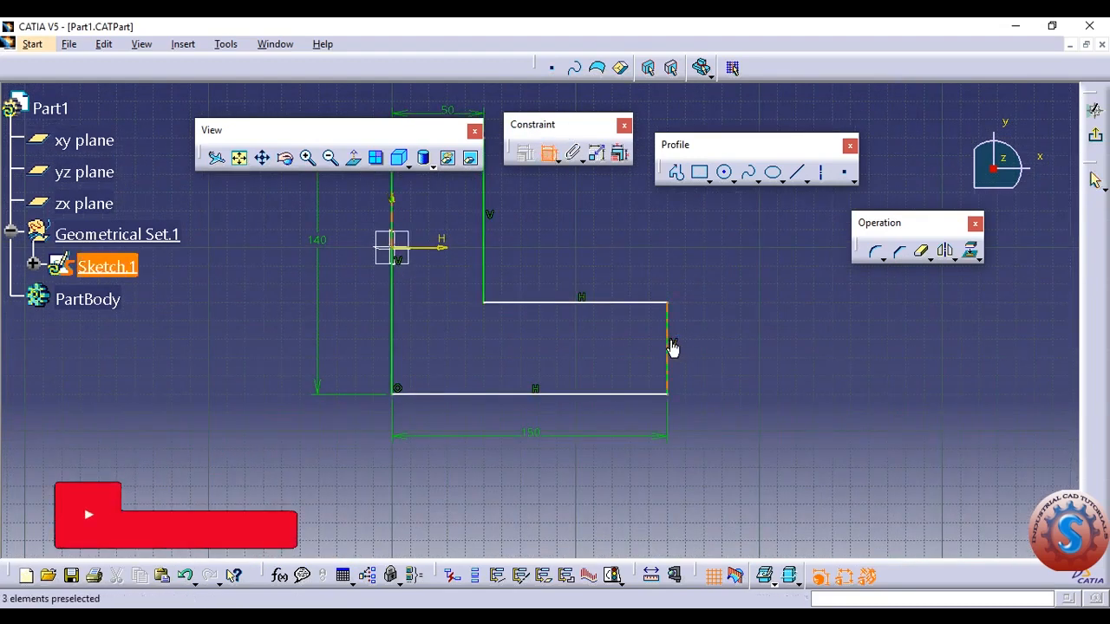
left_click(673, 352)
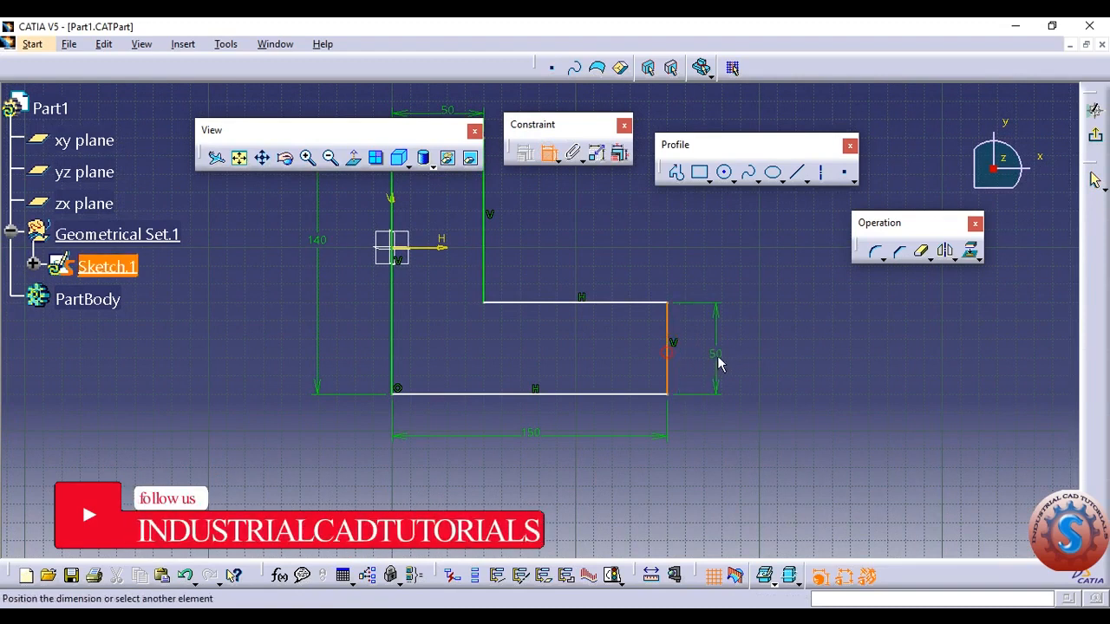
left_click(716, 356)
middle_click_drag(743, 356, 710, 429)
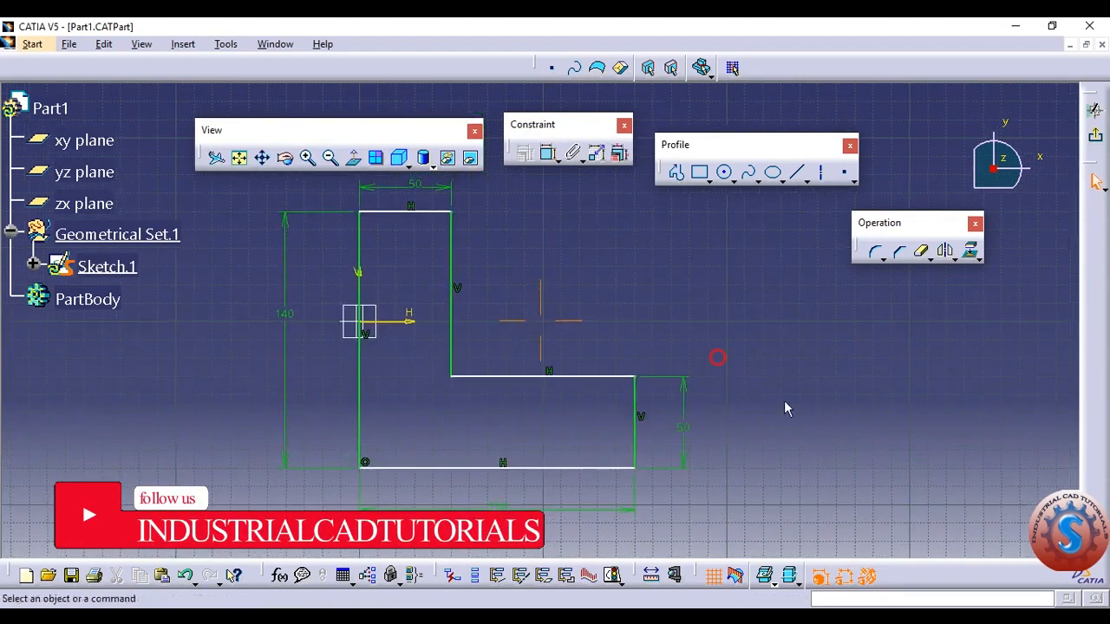
Step: Exit the sketch and extrude the L-profile as a solid Pad with a length of 100 mm
left_click(1093, 180)
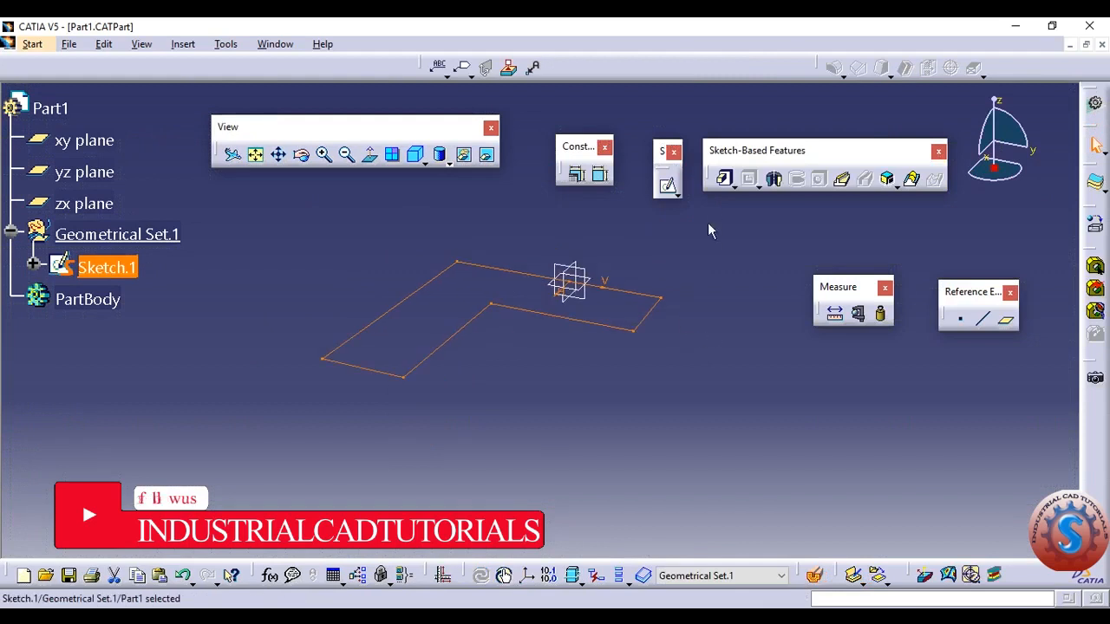
left_click(724, 184)
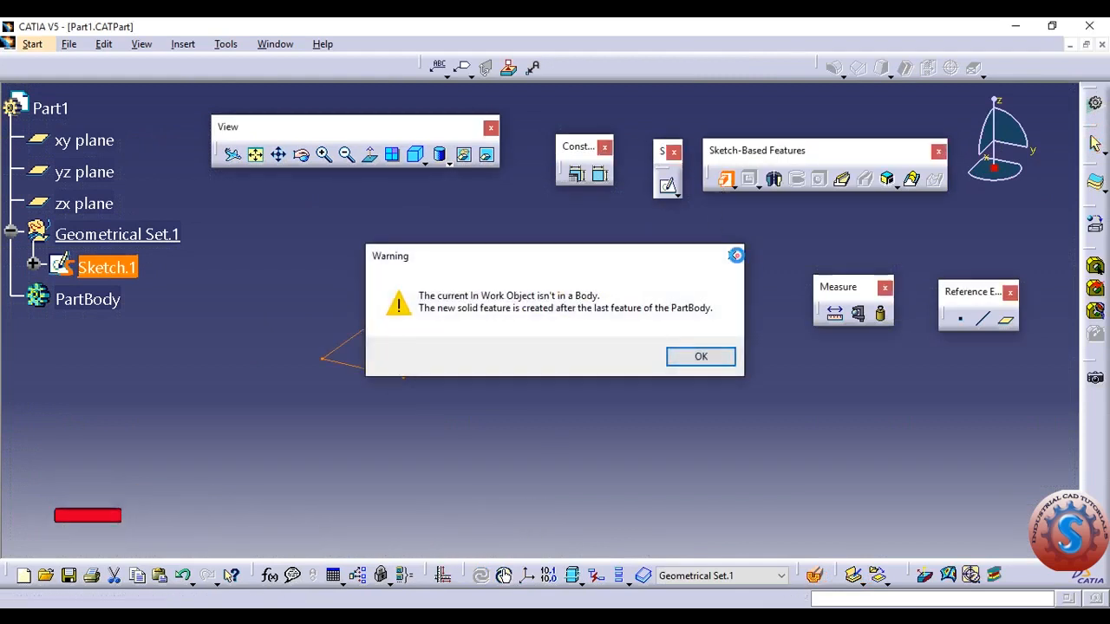
left_click(735, 255)
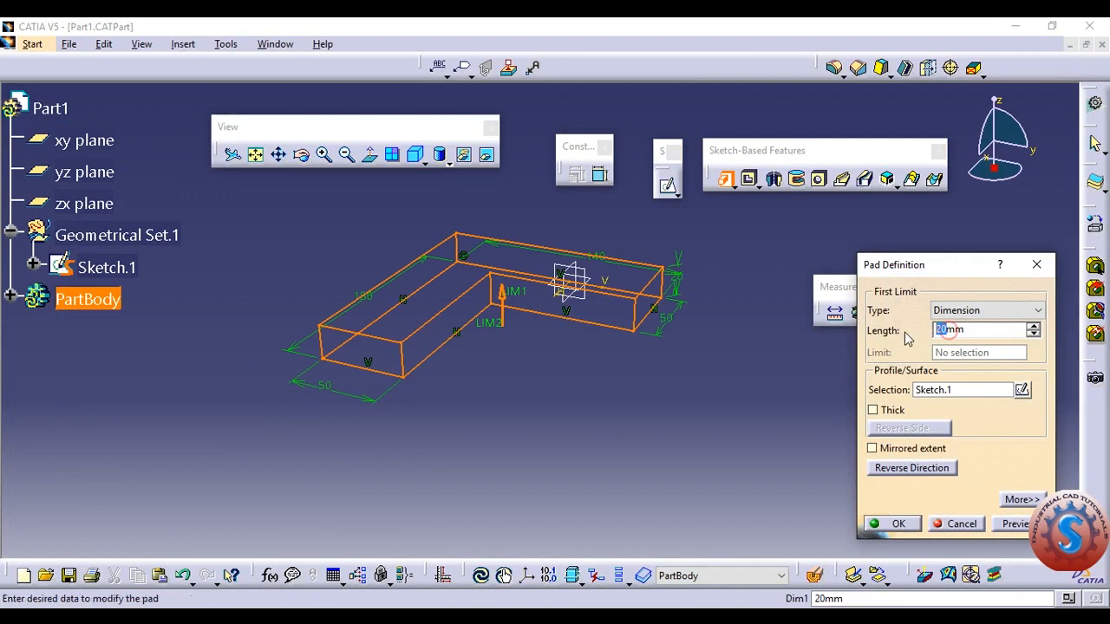
left_click(733, 369)
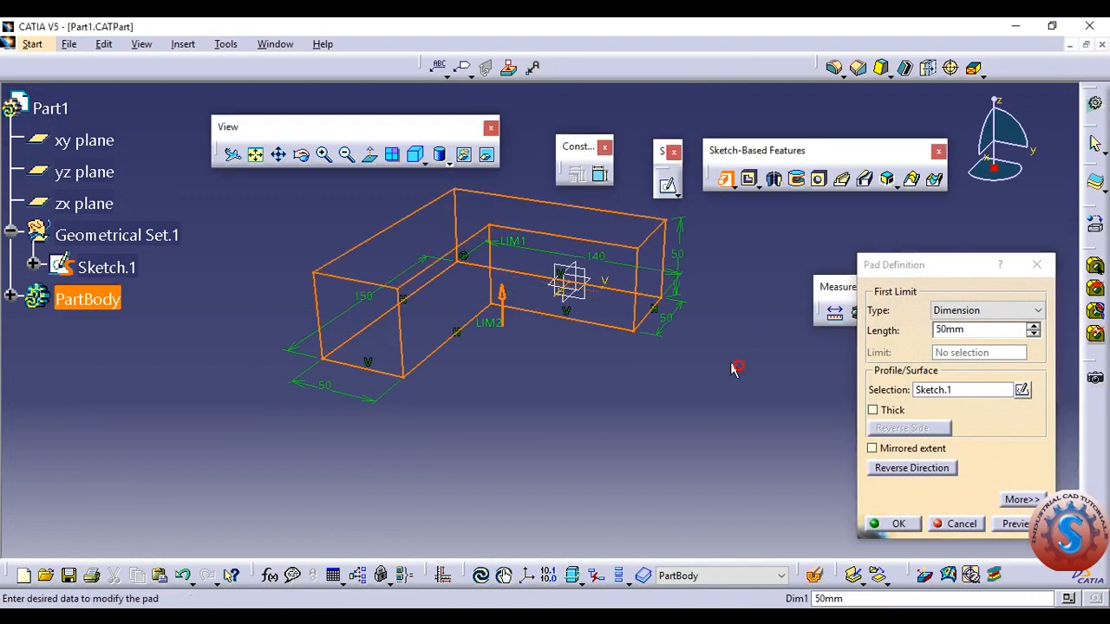
left_click_drag(950, 335, 886, 334)
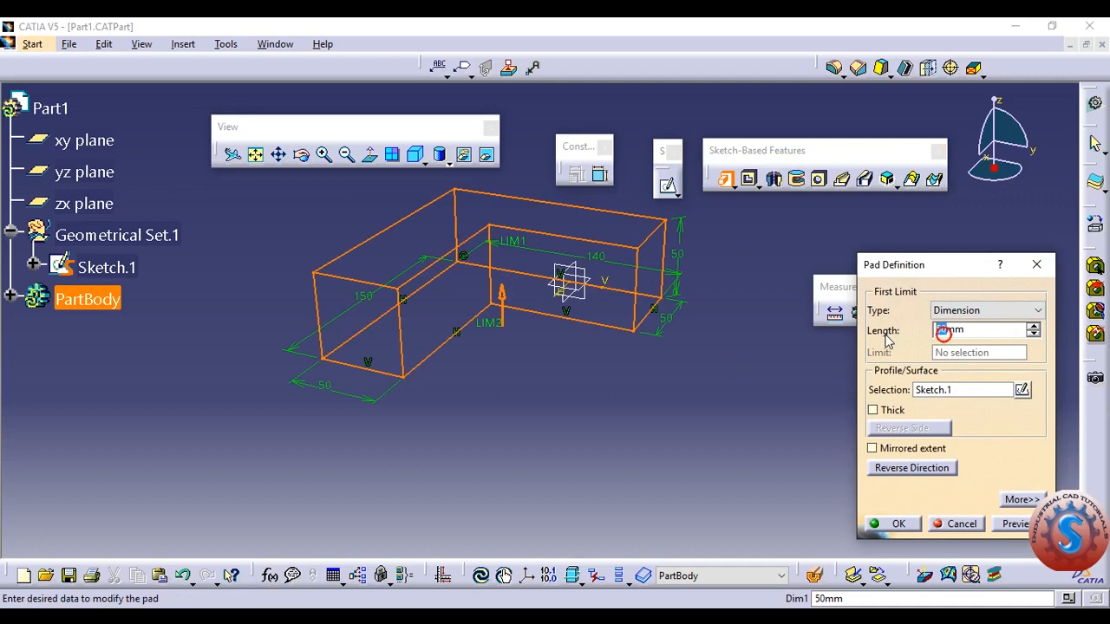
middle_click_drag(765, 441, 628, 412)
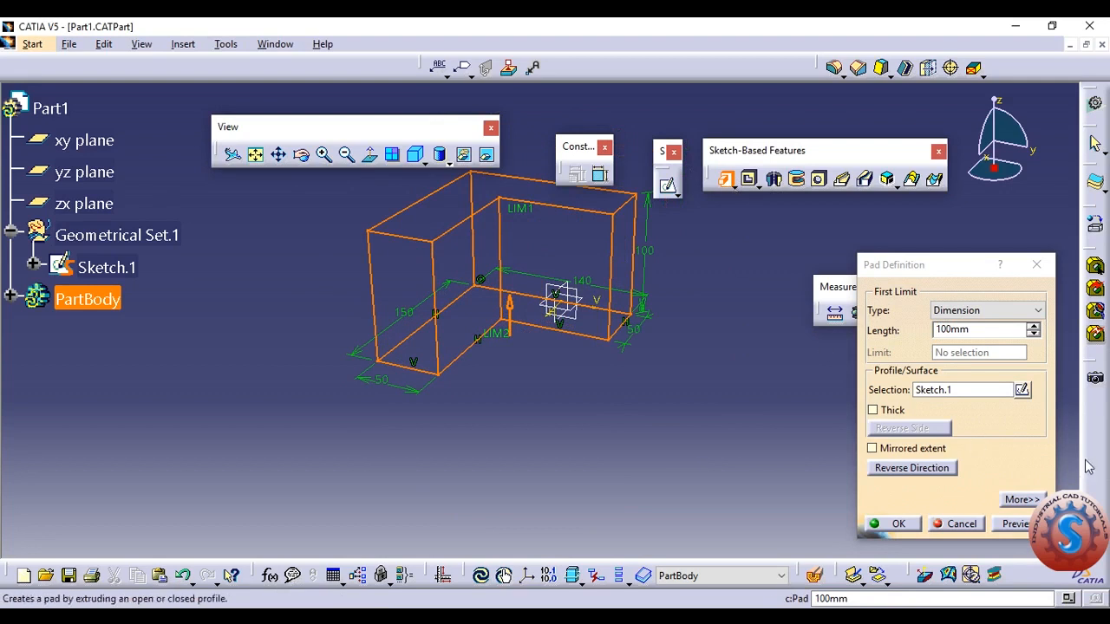
left_click(882, 411)
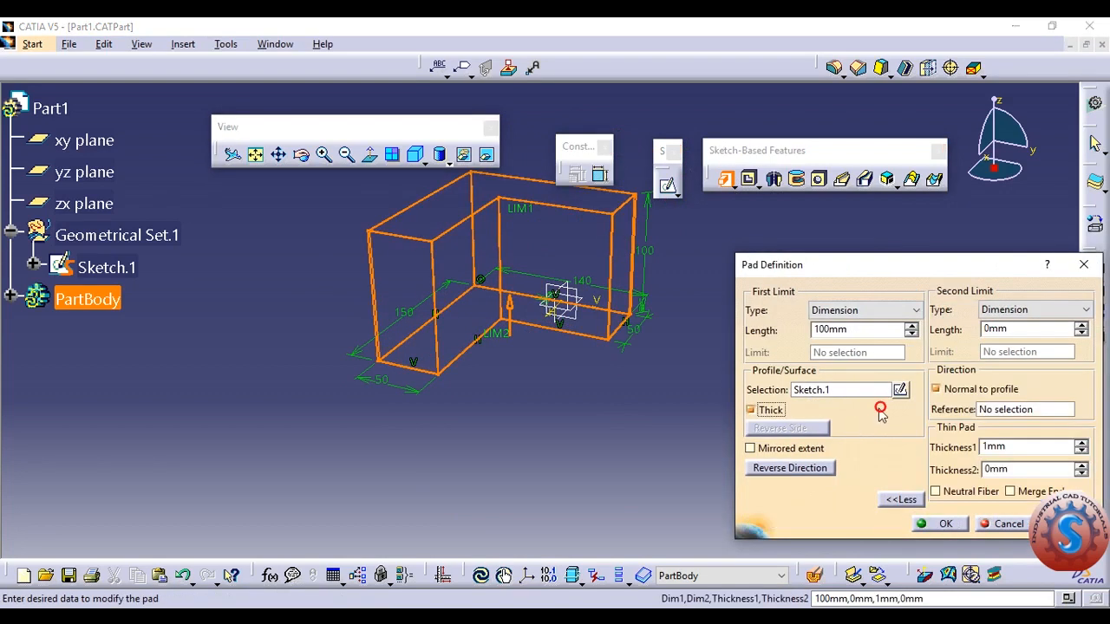
left_click(751, 411)
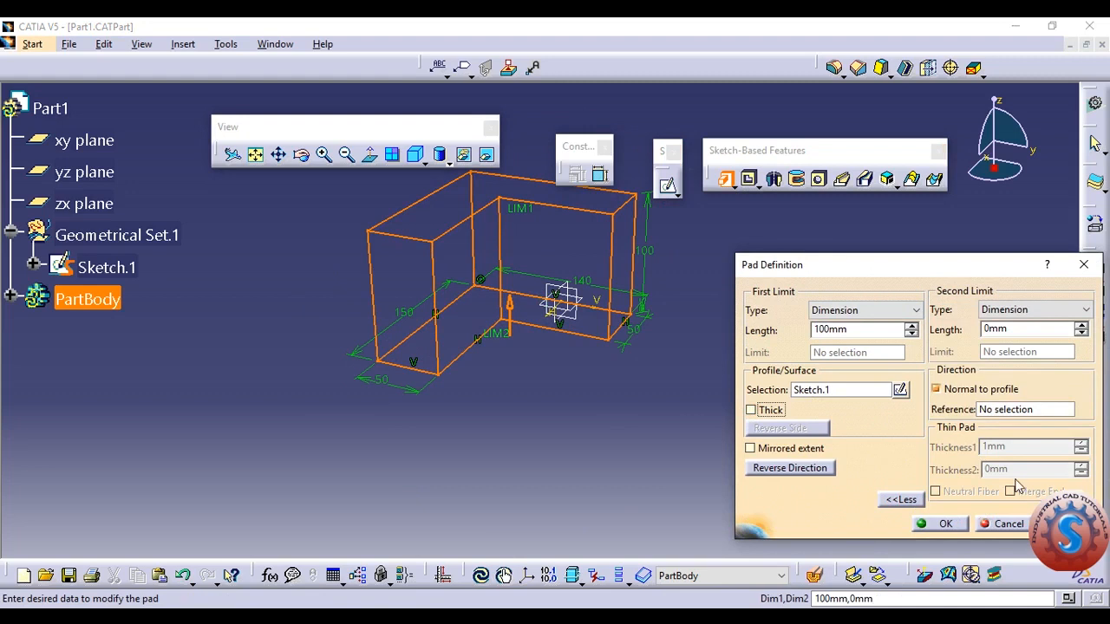
left_click(938, 525)
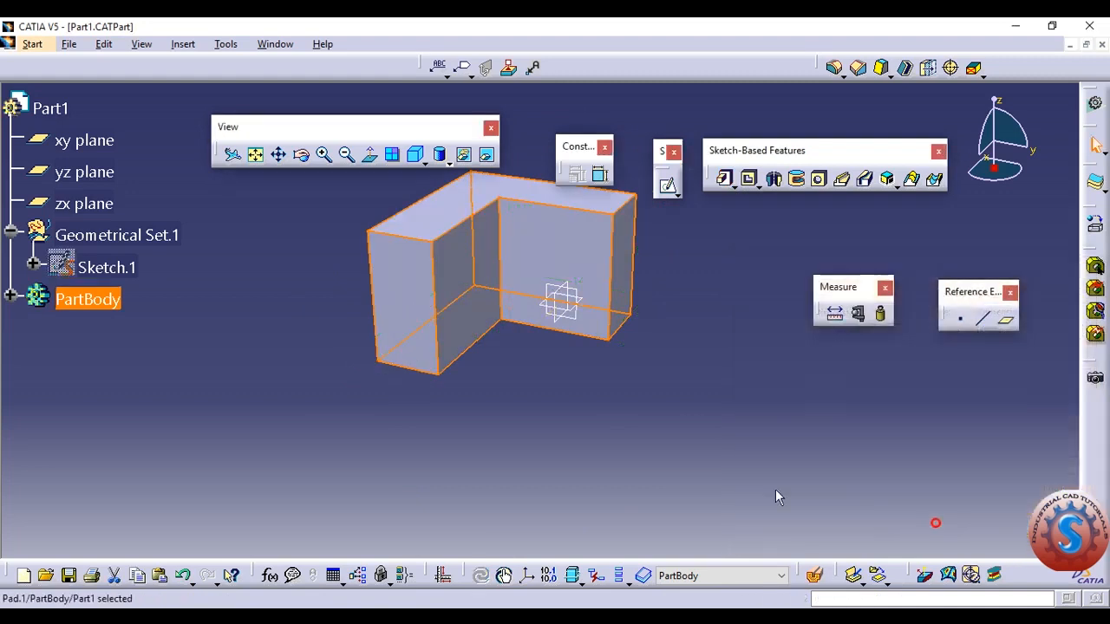
left_click(668, 373)
middle_click_drag(674, 347, 598, 327)
middle_click_drag(532, 297, 624, 279)
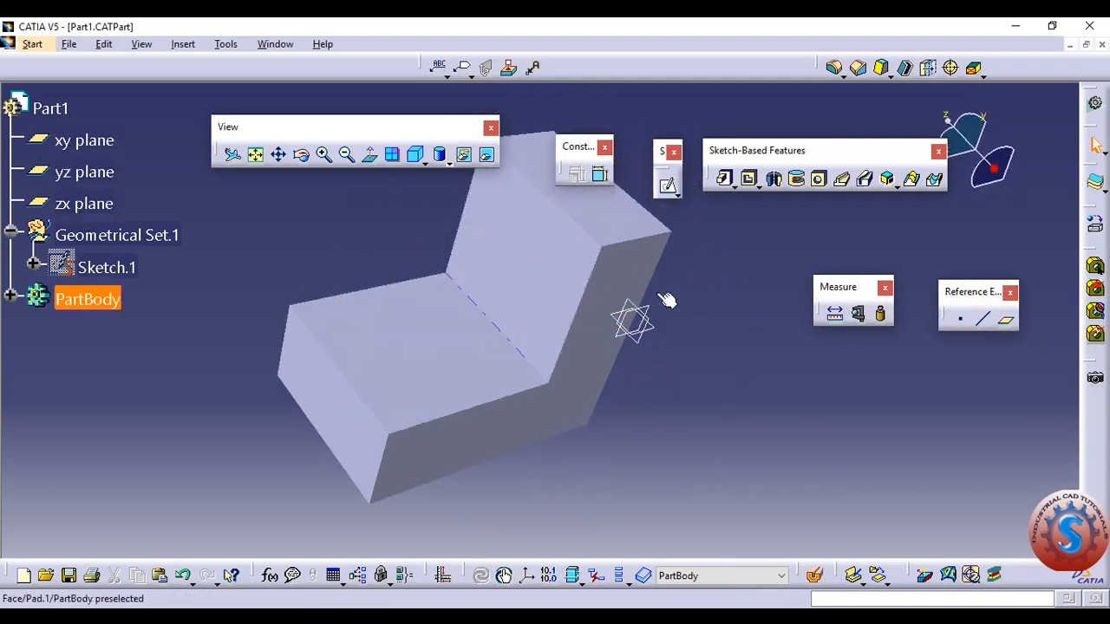
middle_click_drag(668, 329, 684, 353)
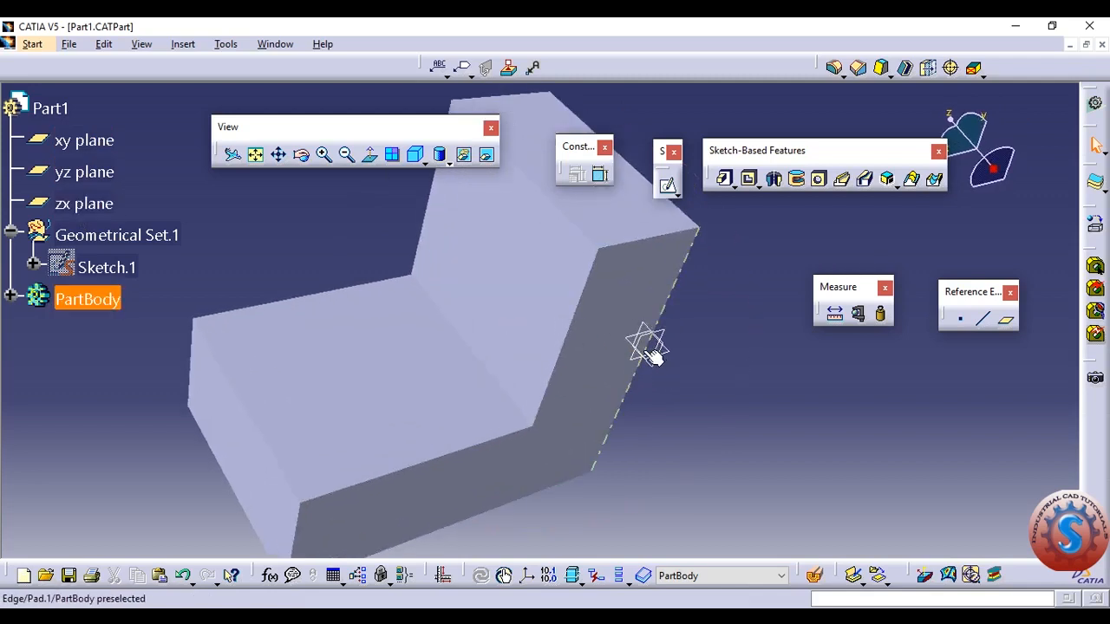
middle_click_drag(675, 380, 671, 426)
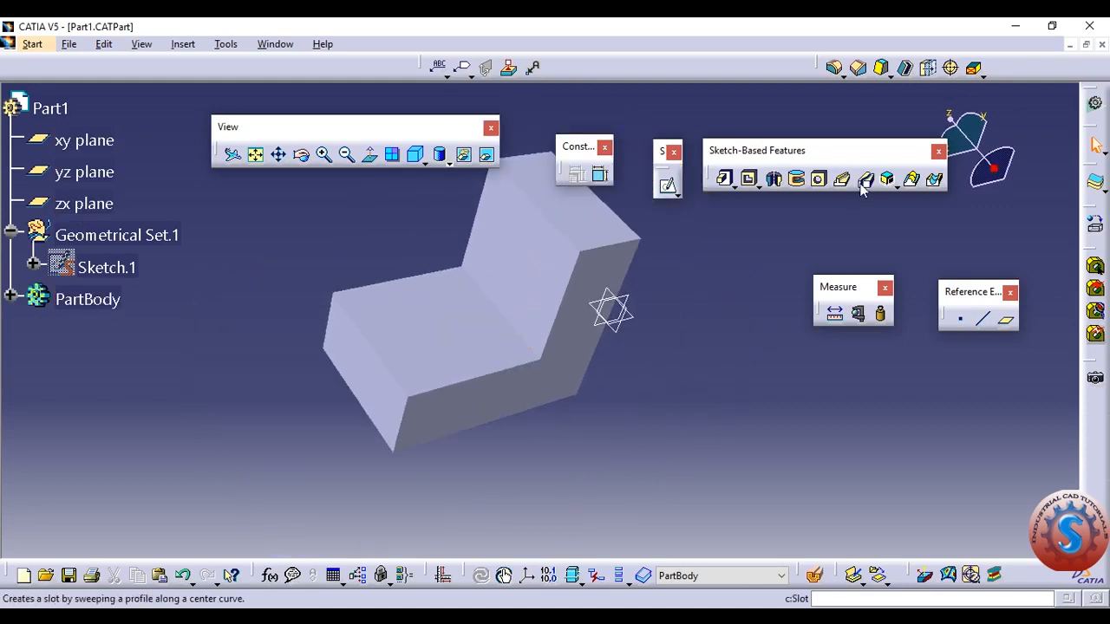
left_click(897, 187)
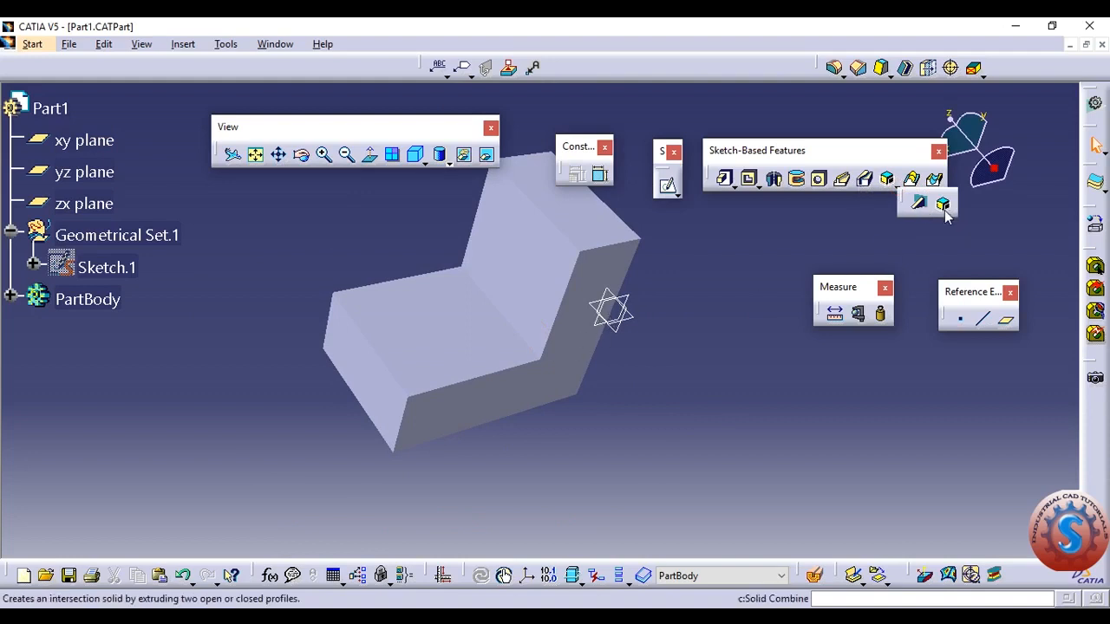
Step: Sketch a diagonal line on the xy plane from the upright leg's upper inner corner to the horizontal leg's upper outer corner, and exit the sketch
middle_click_drag(641, 329, 589, 312)
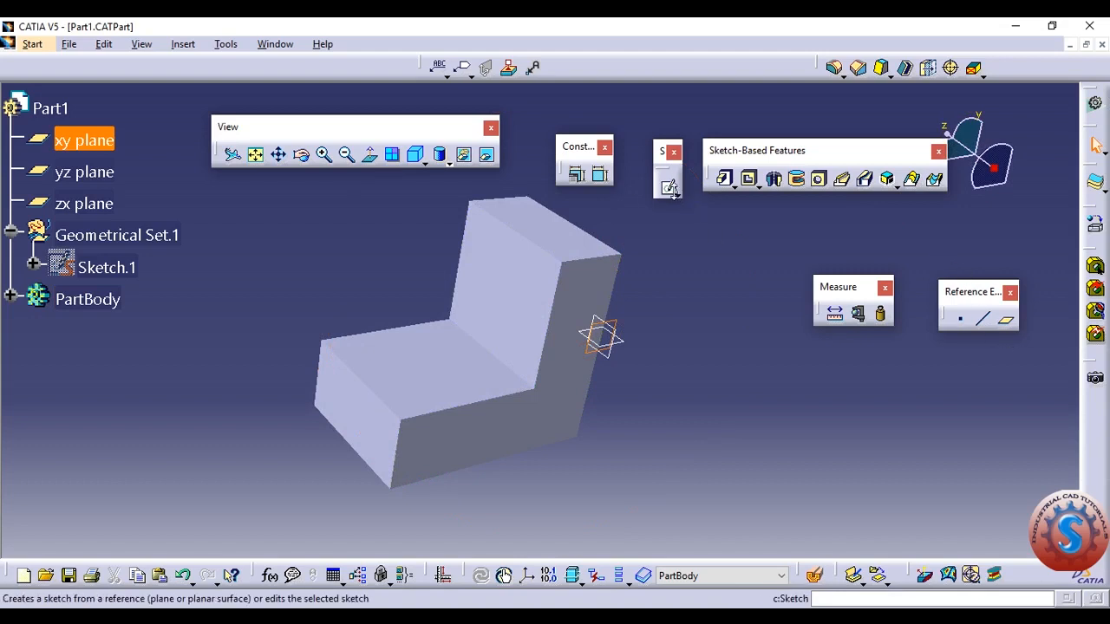
left_click(669, 188)
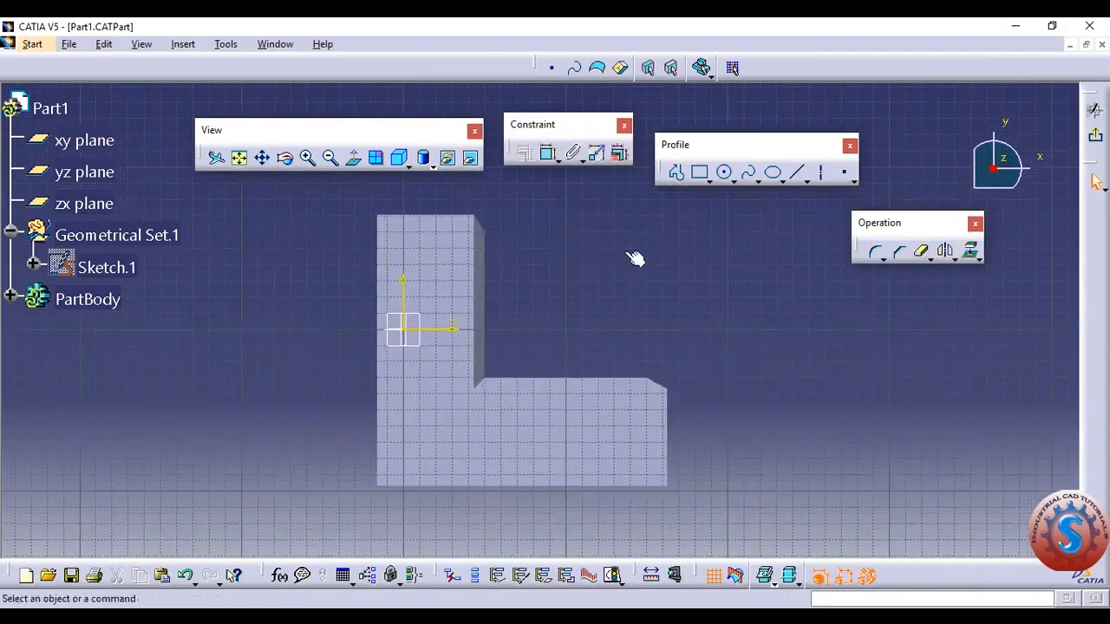
left_click(796, 171)
left_click(472, 217)
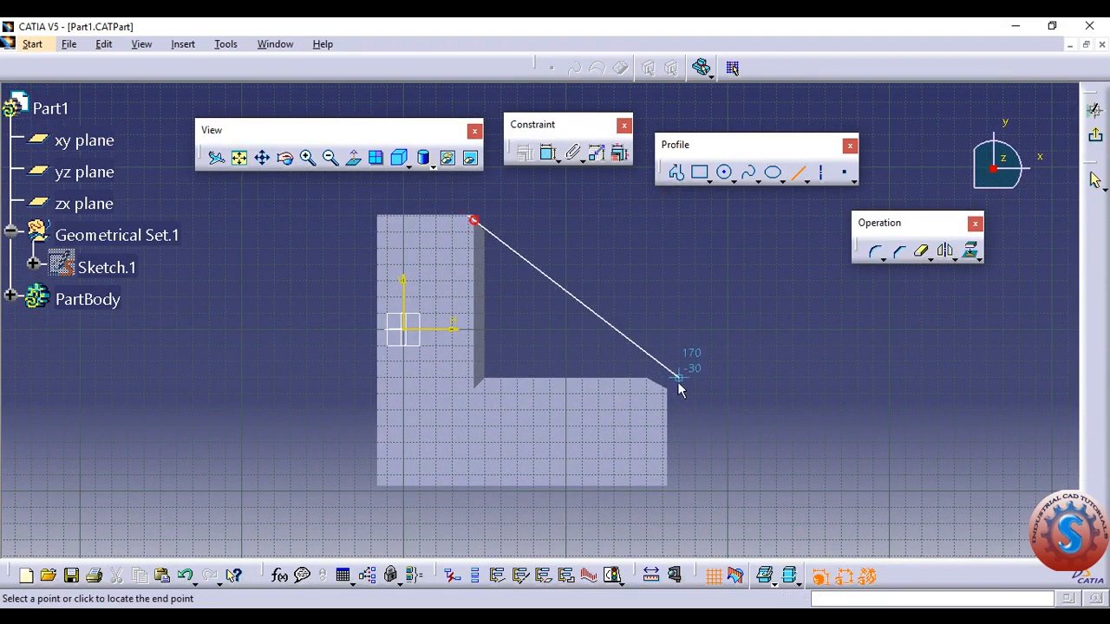
left_click(652, 386)
left_click(1095, 134)
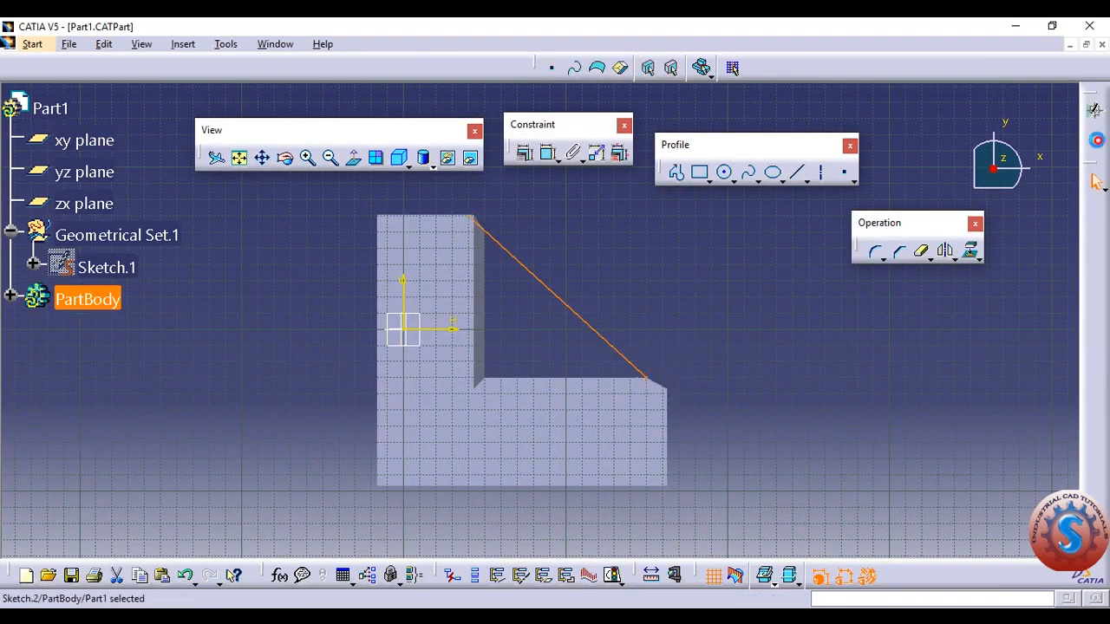
Step: Try to create a stiffener from the diagonal line sketch on the xy plane
mouse_move(720, 330)
middle_mouse_down()
mouse_move(621, 364)
mouse_move(666, 362)
middle_mouse_up()
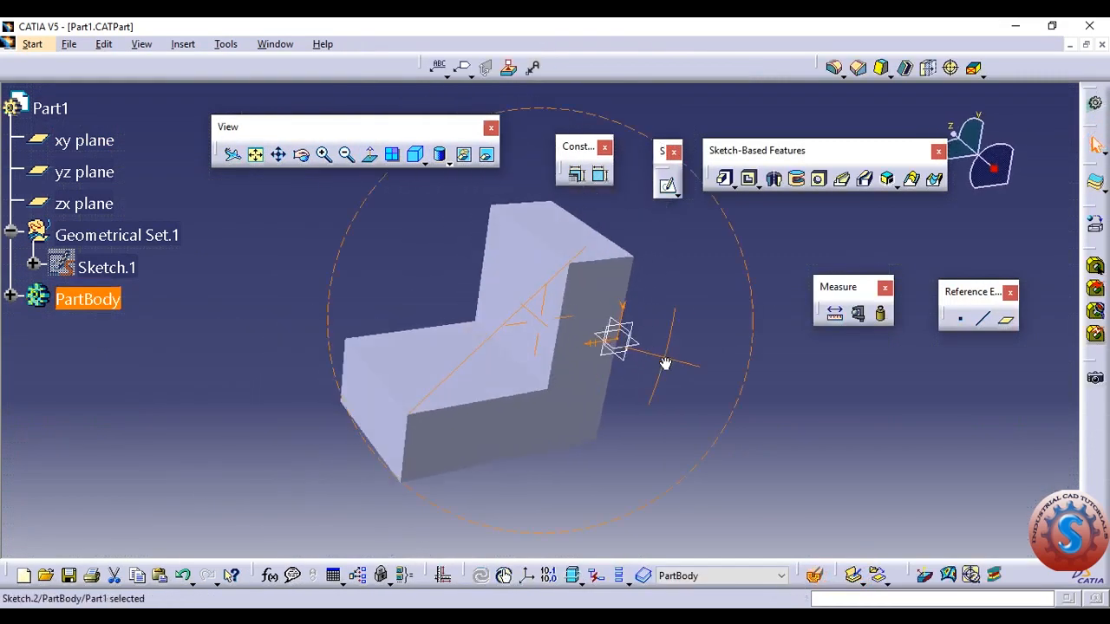
left_click(888, 180)
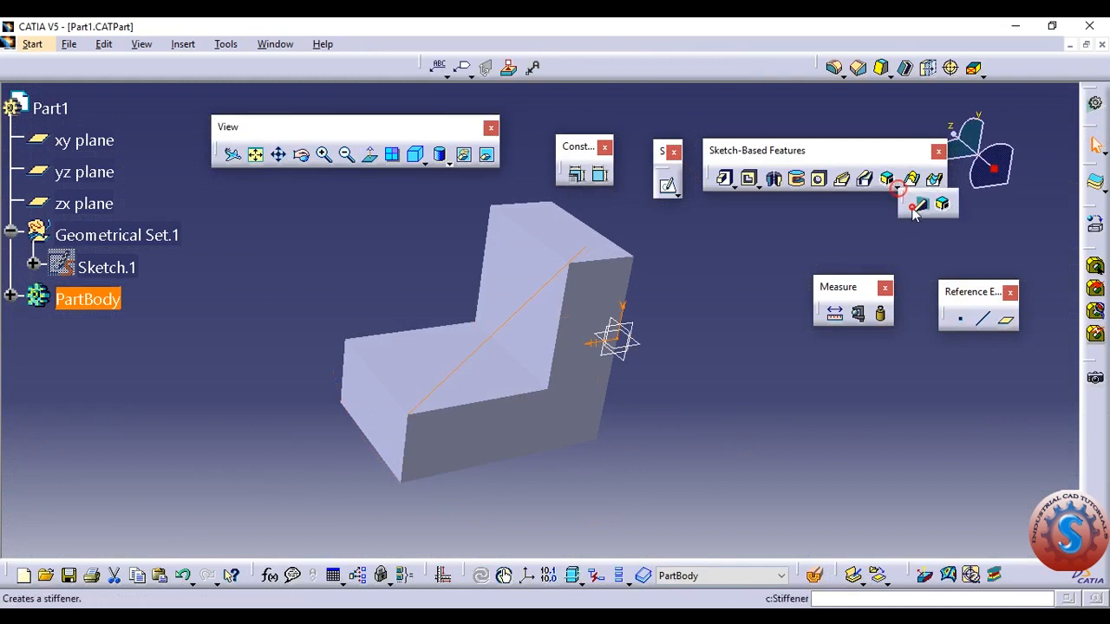
left_click(911, 205)
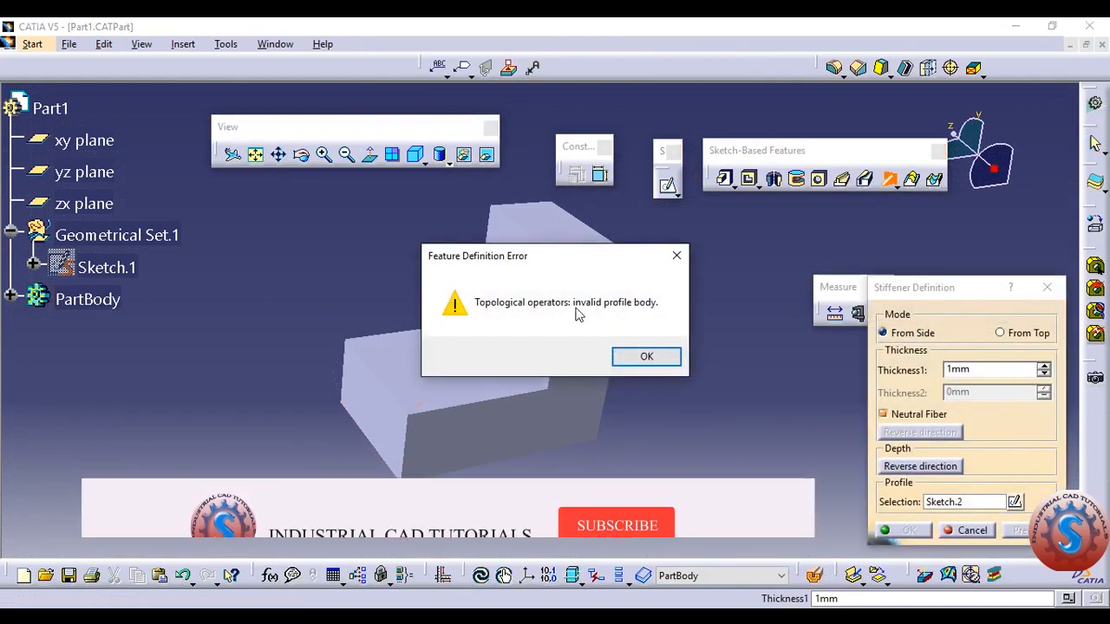
left_click(648, 358)
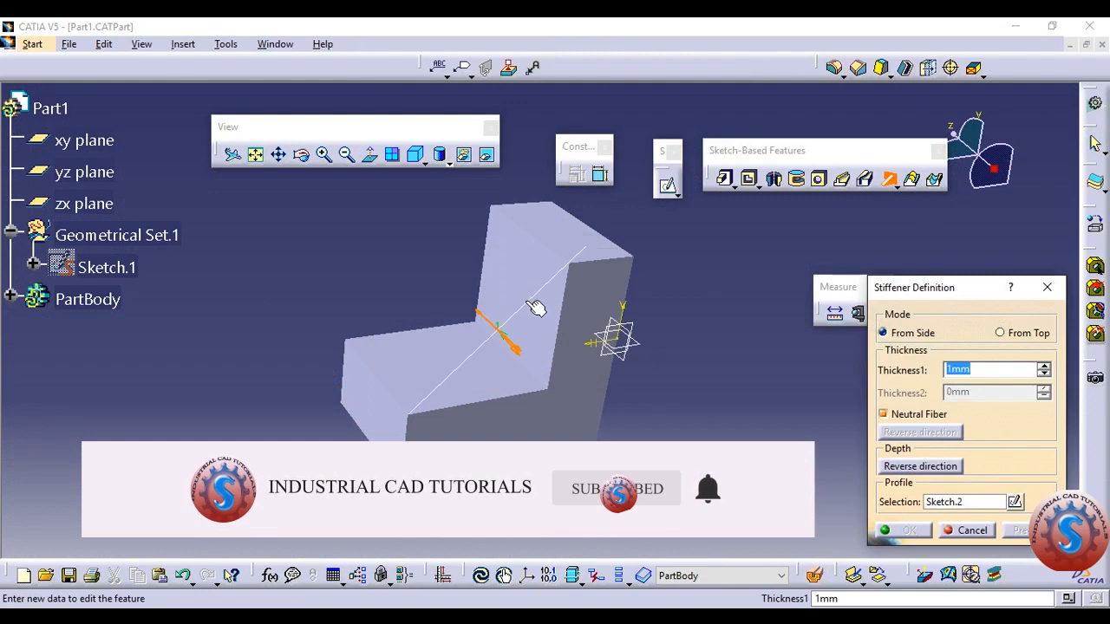
left_click(530, 306)
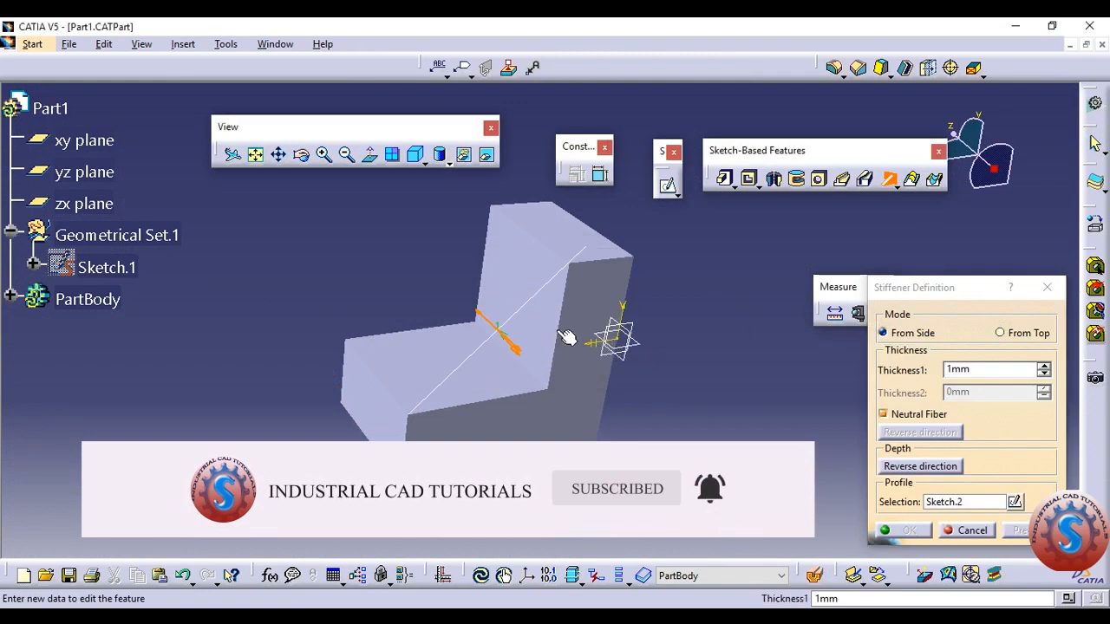
middle_click_drag(560, 335, 562, 312)
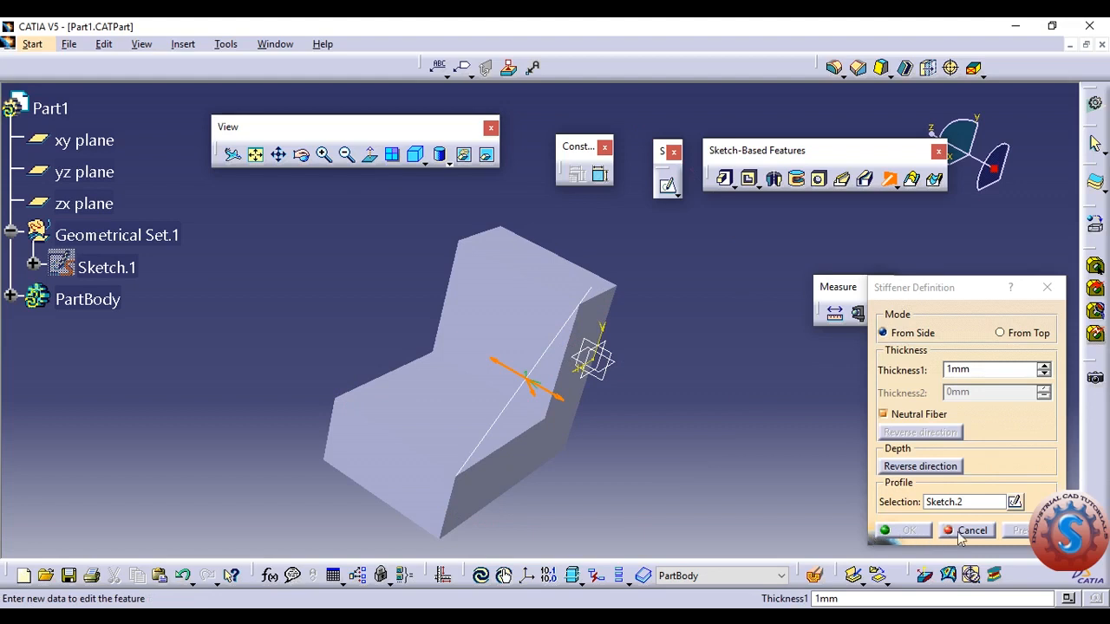
left_click(1048, 288)
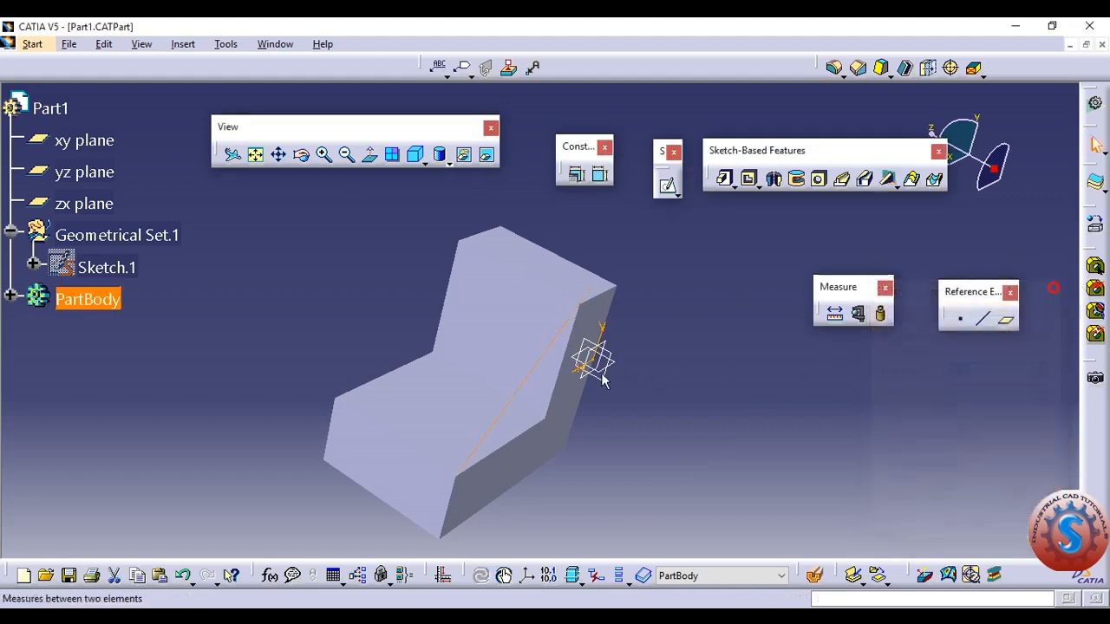
Step: Create a reference plane offset 50 mm from the xy plane, inside the width of the L-shaped solid
mouse_move(549, 367)
middle_mouse_down()
mouse_move(513, 342)
mouse_move(544, 383)
middle_mouse_up()
left_click(559, 359)
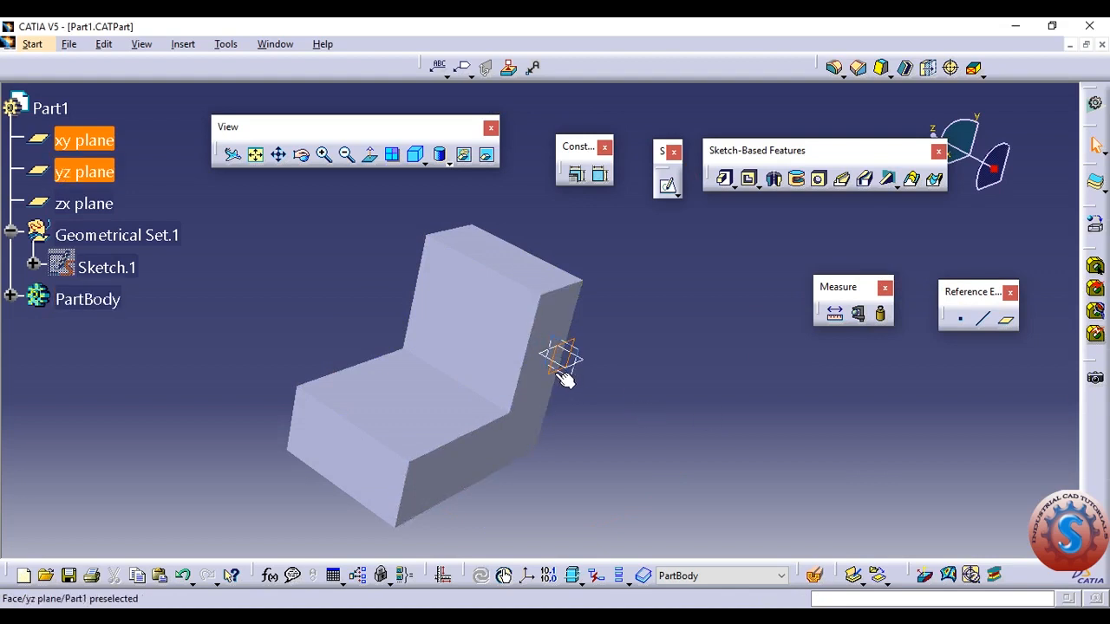
left_click(1008, 325)
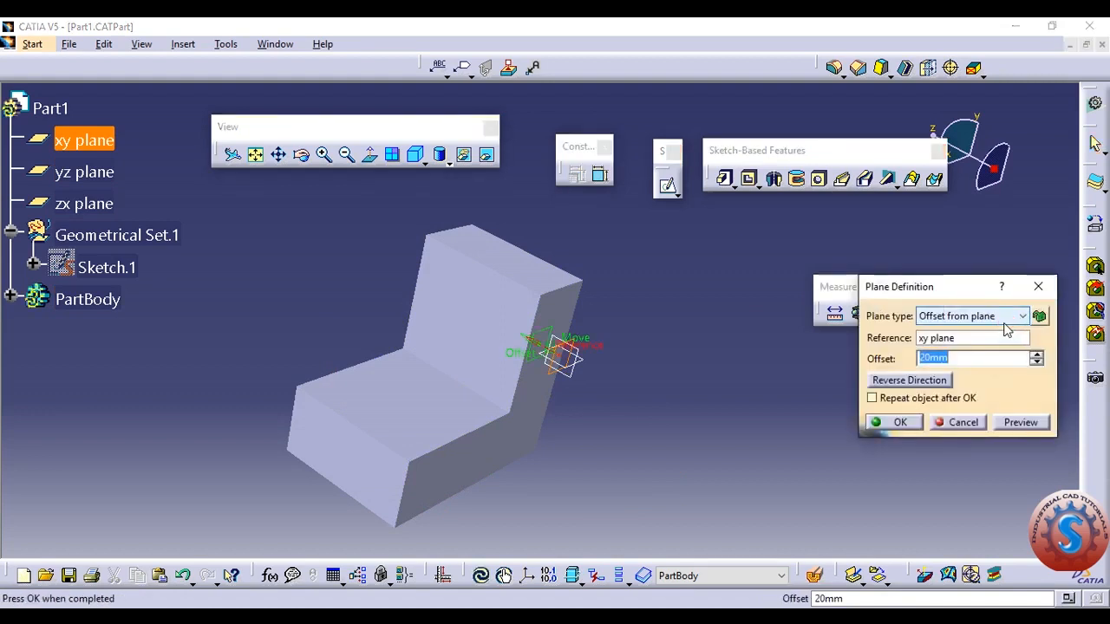
middle_click_drag(838, 390, 739, 364)
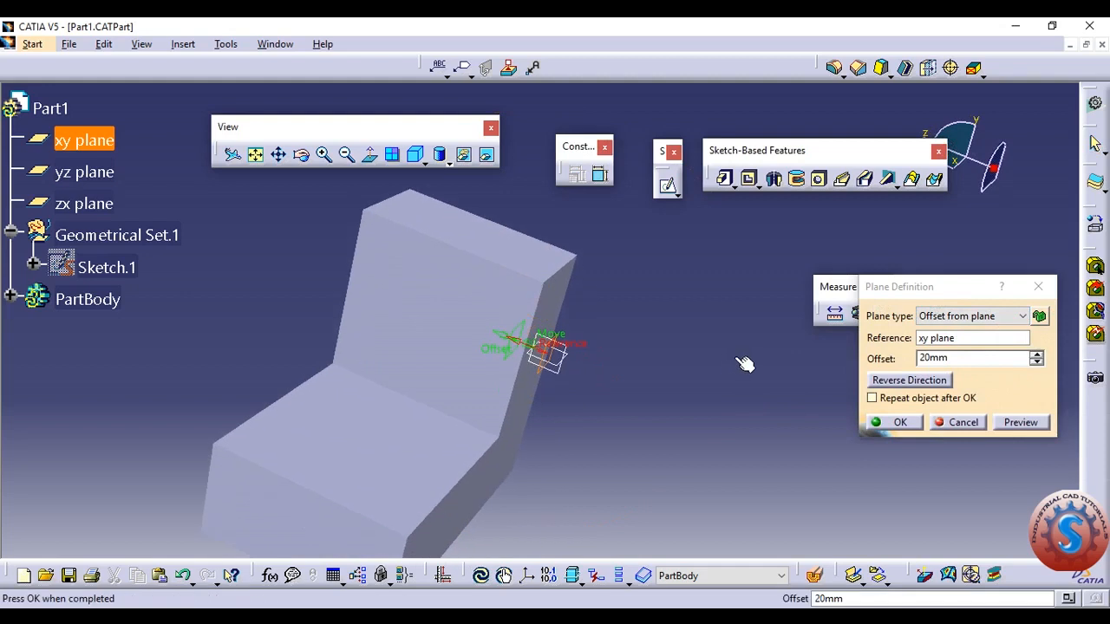
left_click(977, 315)
left_click(999, 334)
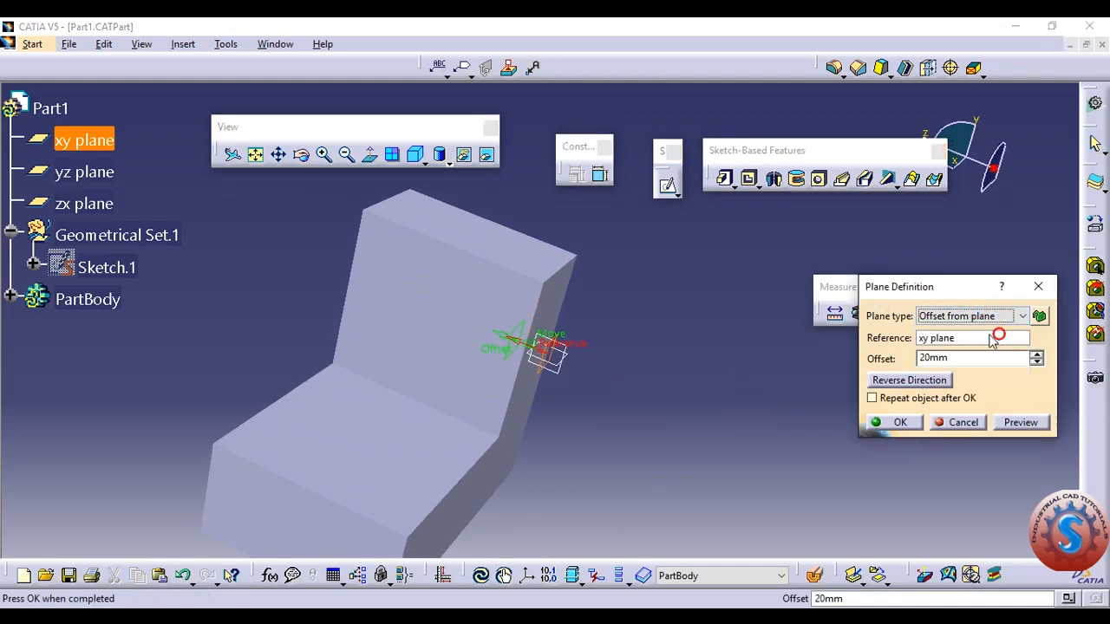
double_click(924, 358)
middle_click_drag(644, 346, 687, 294)
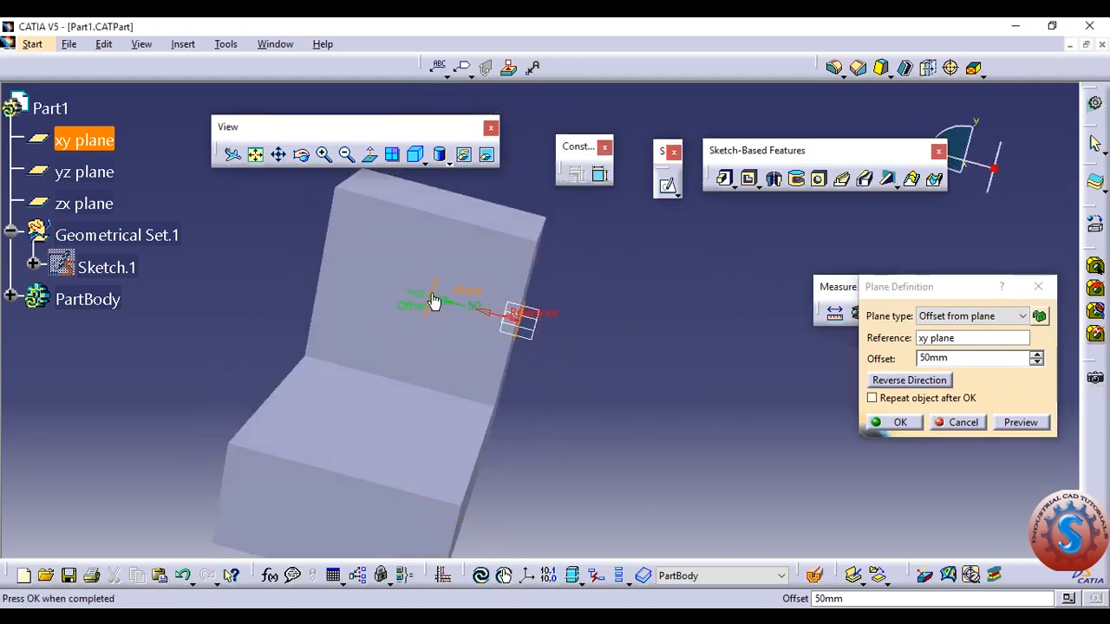
left_click(1040, 424)
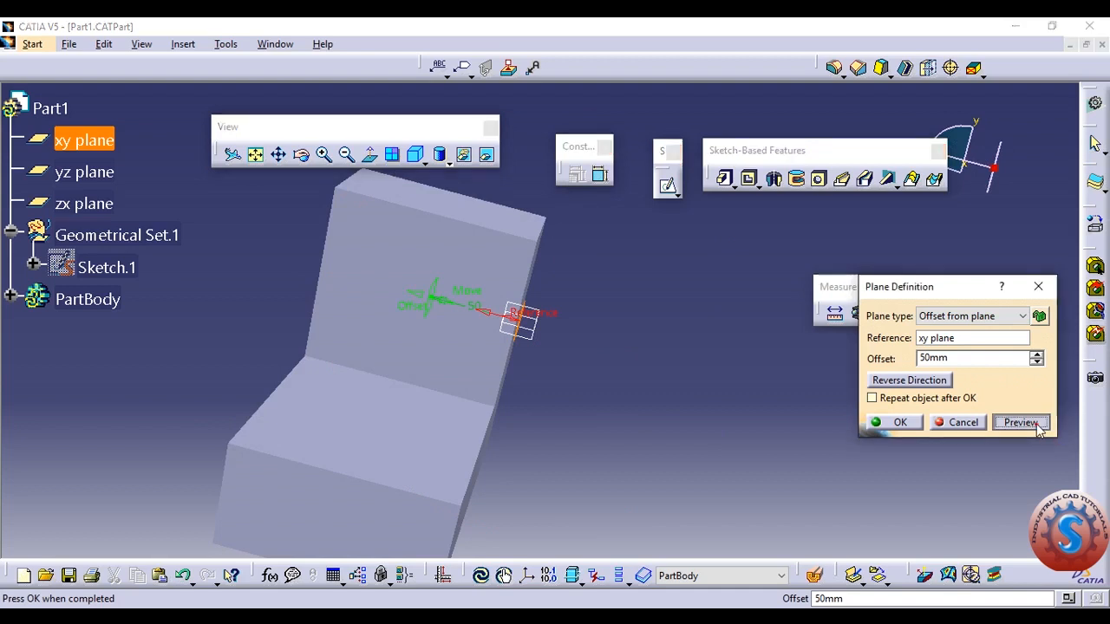
left_click(898, 424)
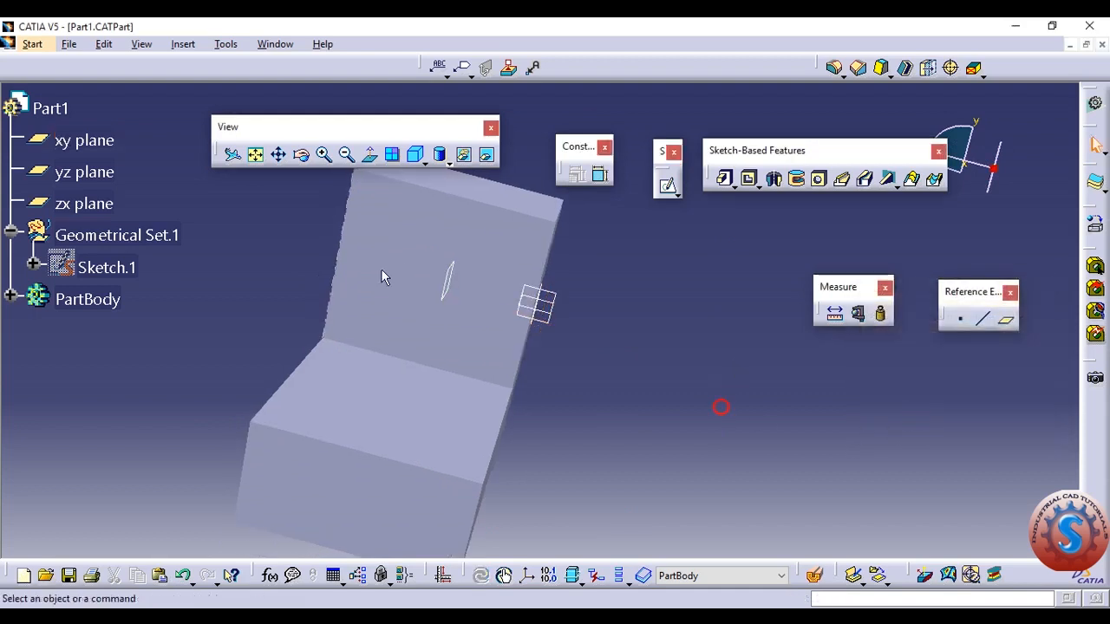
Step: Sketch a diagonal line on the new offset plane from the upright leg's upper inner corner to the horizontal leg's upper outer corner
left_click(451, 287)
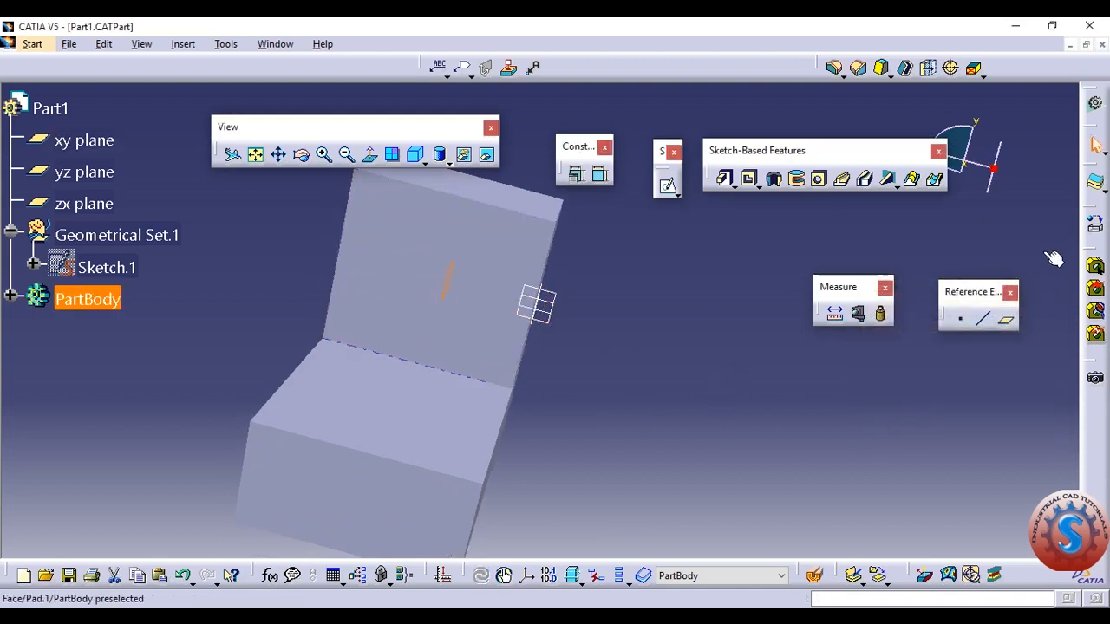
left_click(667, 185)
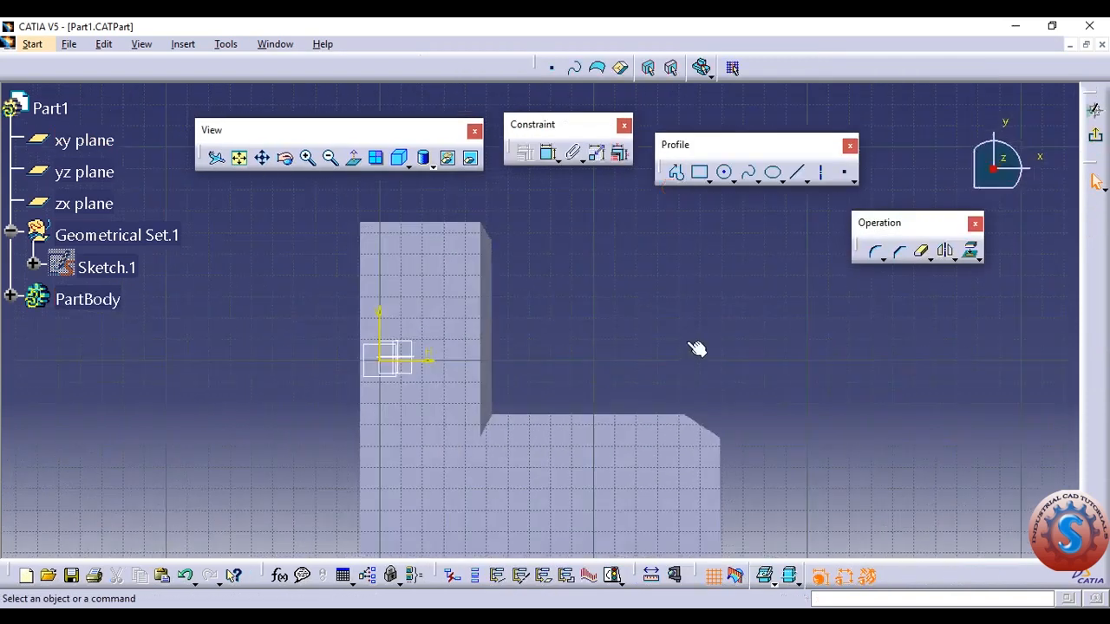
left_click(799, 172)
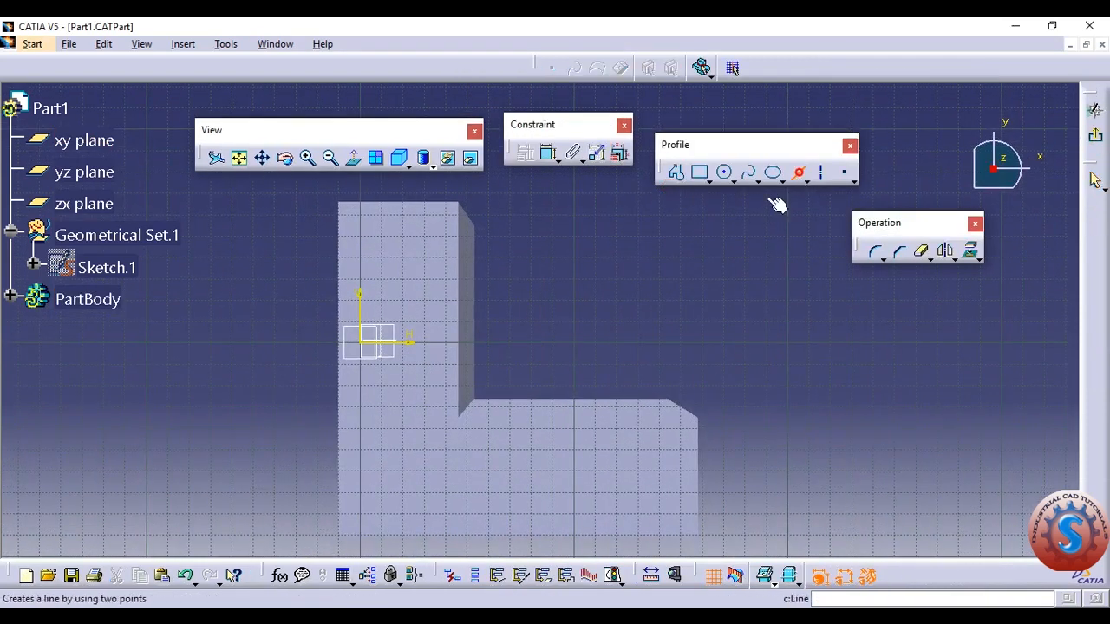
left_click(461, 206)
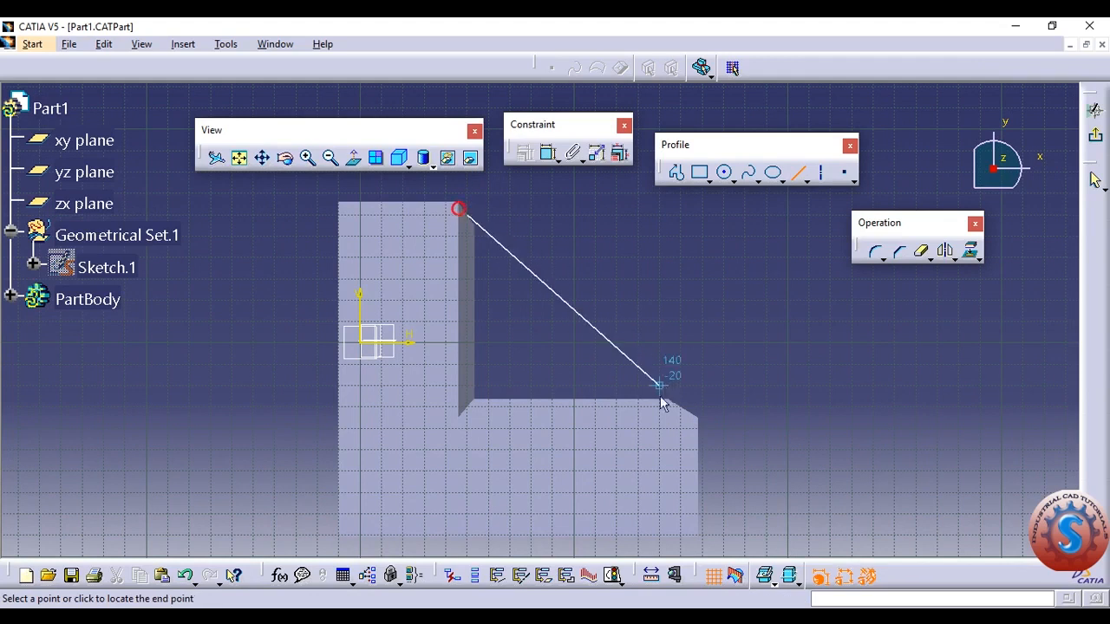
left_click(673, 401)
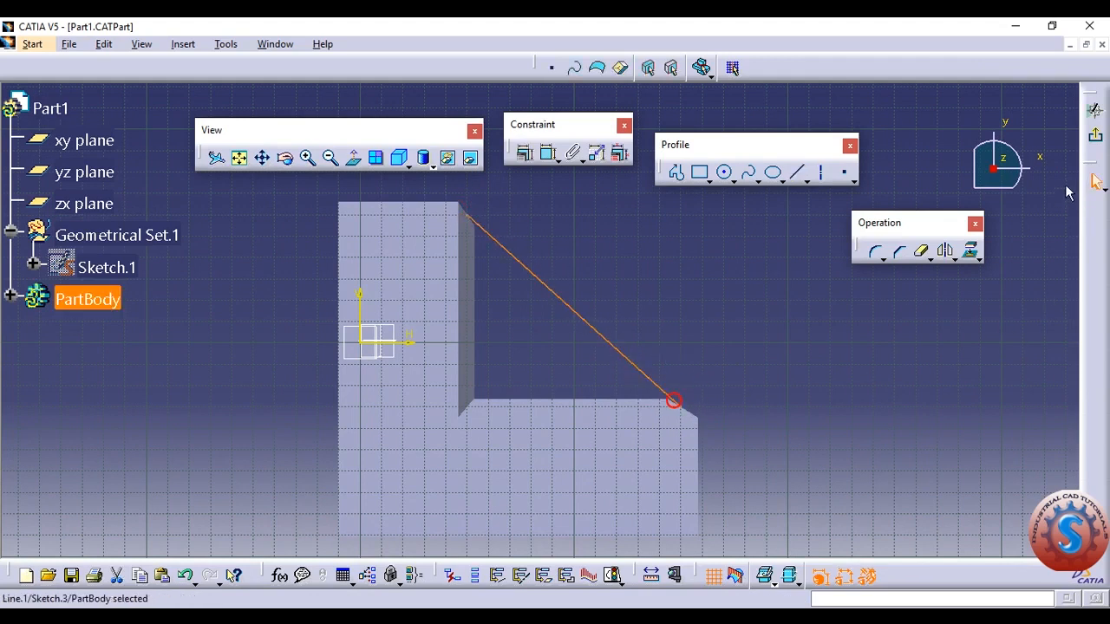
left_click(1095, 182)
Step: Start a From Side stiffener on the mid-plane diagonal line sketch with a thickness of 50 mm
mouse_move(763, 373)
middle_mouse_down()
mouse_move(742, 405)
mouse_move(682, 431)
mouse_move(601, 391)
mouse_move(545, 309)
middle_mouse_up()
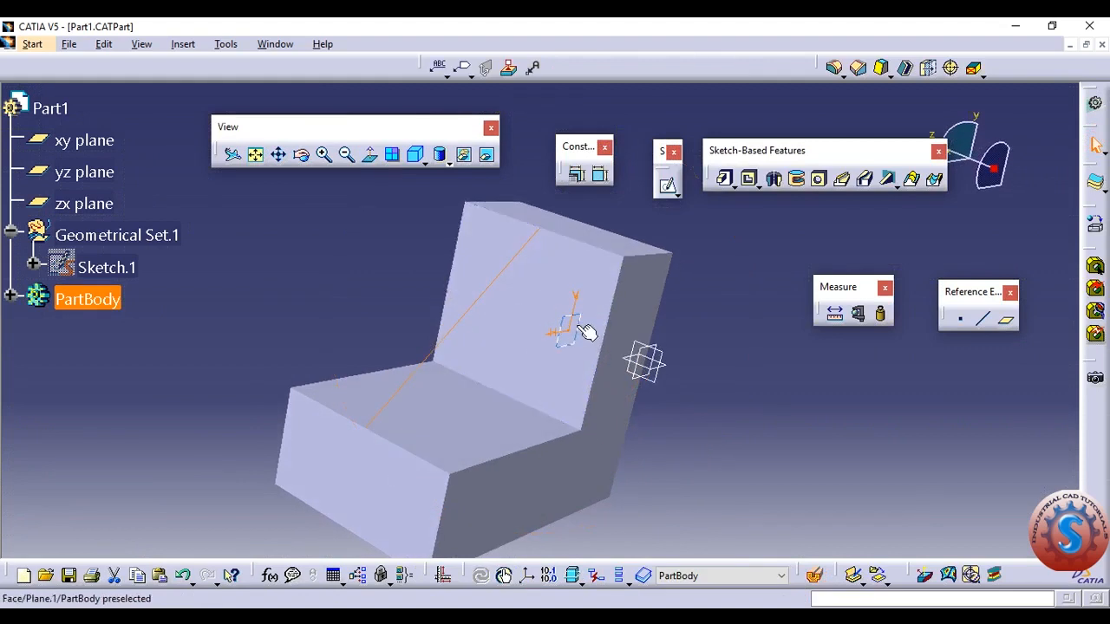
mouse_move(692, 345)
middle_mouse_down()
mouse_move(682, 332)
mouse_move(705, 362)
mouse_move(694, 341)
middle_mouse_up()
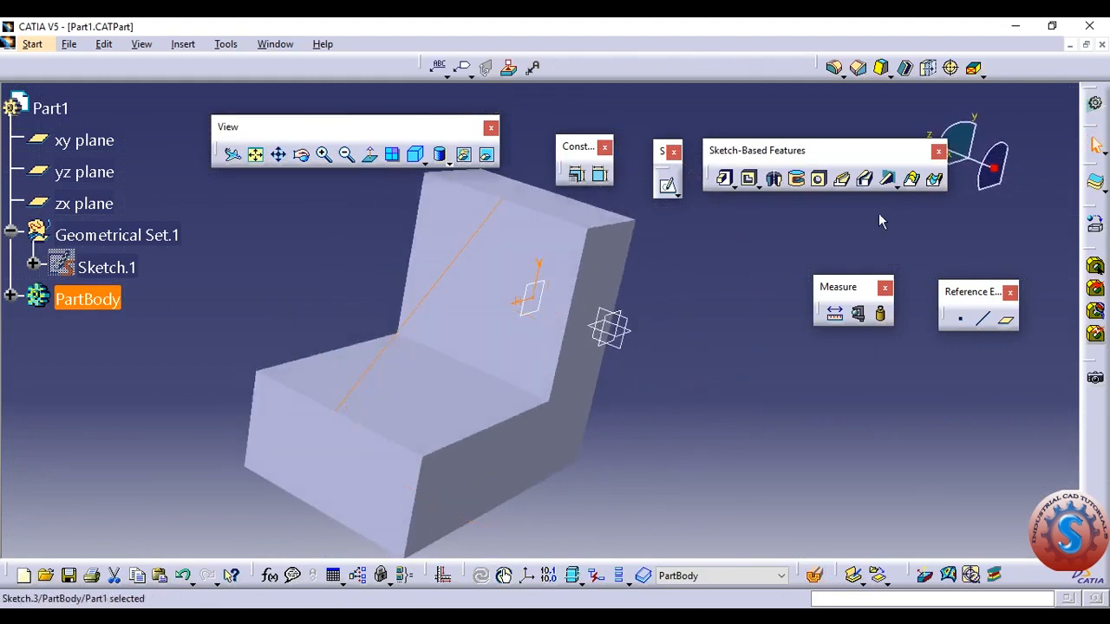
left_click(887, 179)
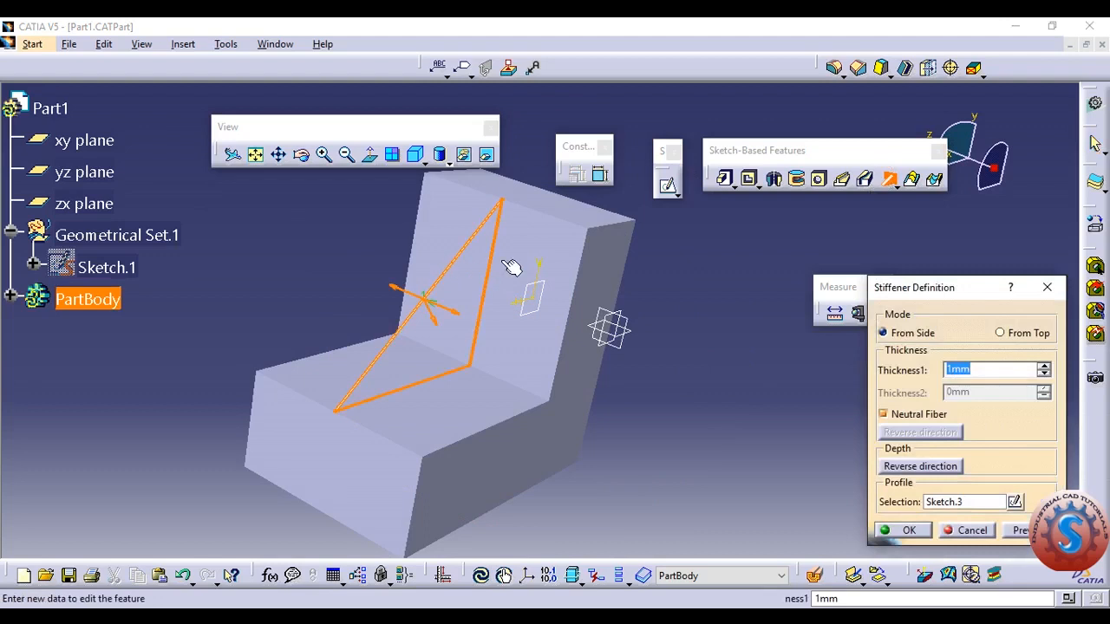
left_click(950, 370)
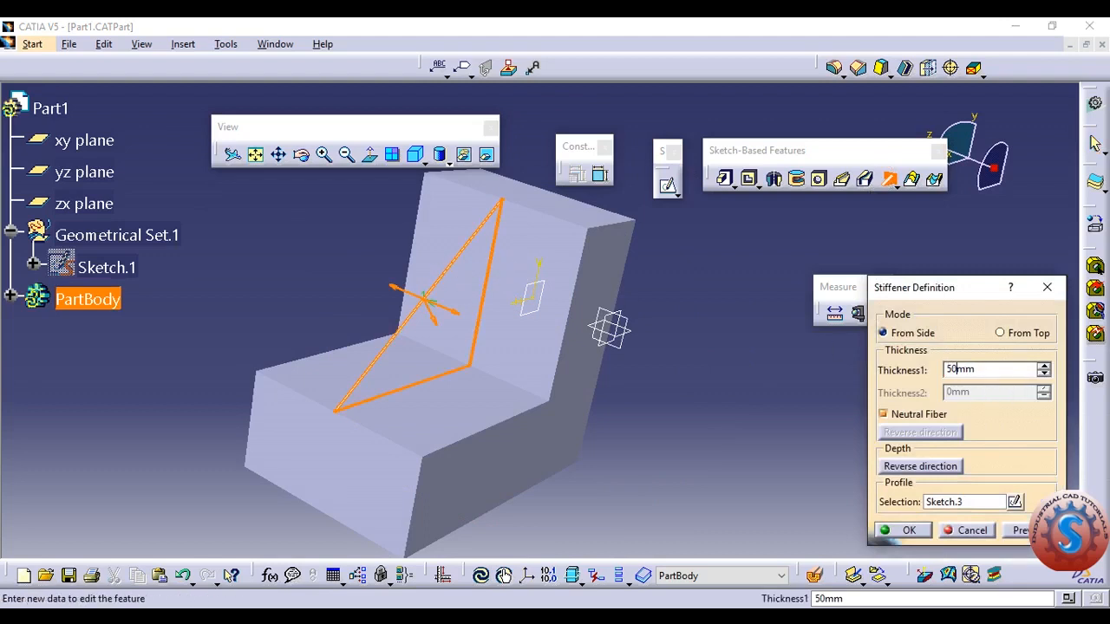
type("50")
left_click(675, 446)
middle_click_drag(698, 424, 754, 415)
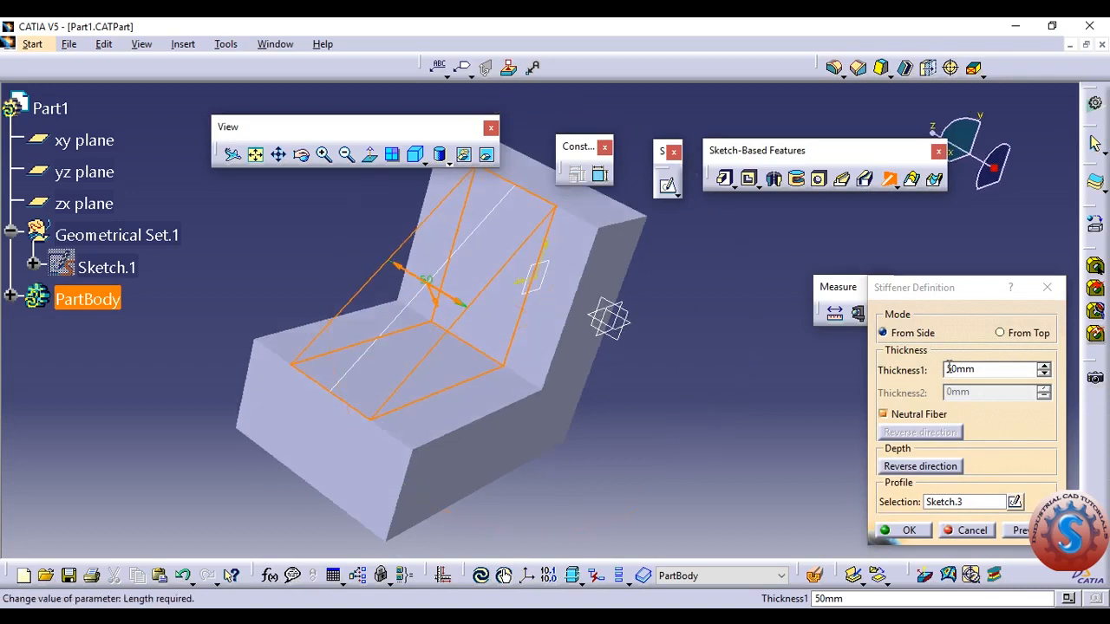
Step: Preview the stiffener with a thickness of 100 mm and with another thickness value
left_click_drag(957, 371, 918, 376)
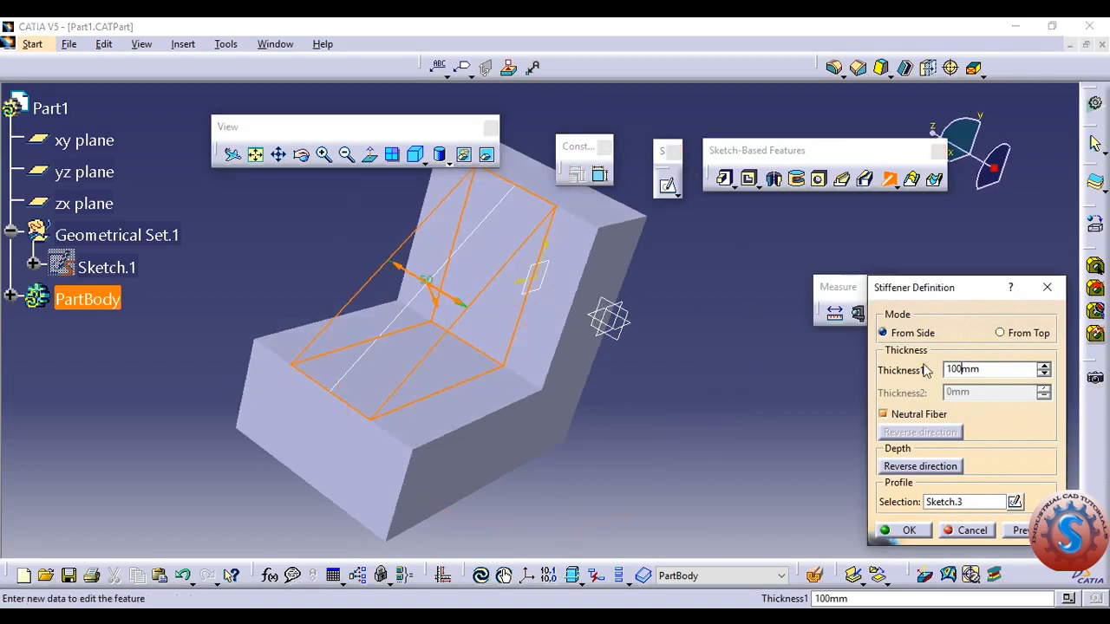
left_click(755, 442)
left_click(1020, 530)
middle_click_drag(421, 277, 650, 349)
left_click_drag(961, 371, 903, 376)
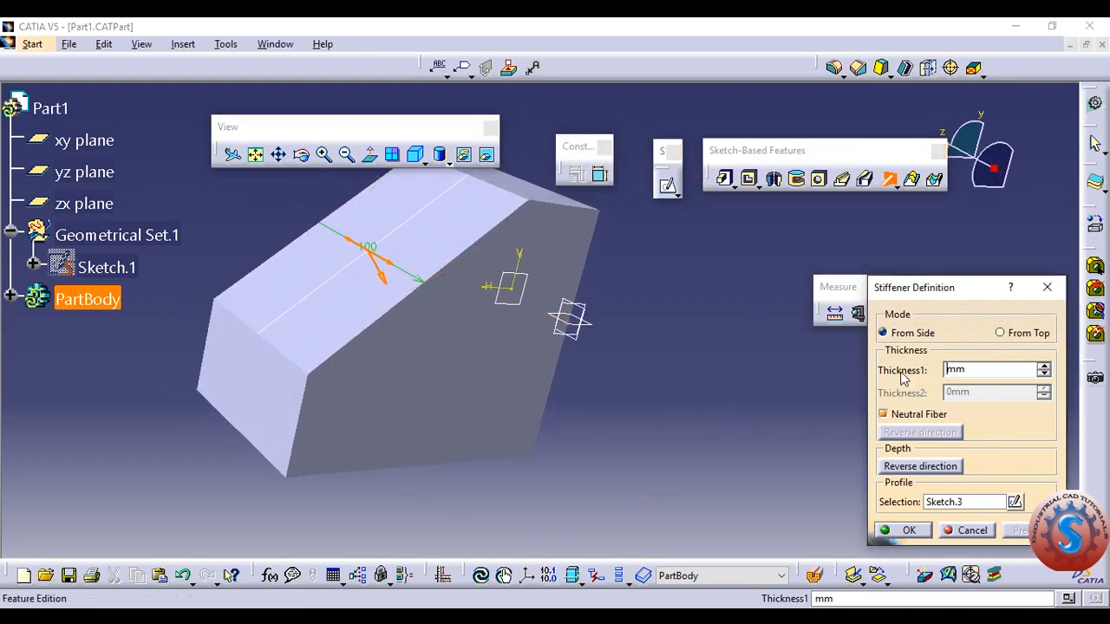
left_click(818, 391)
middle_click_drag(595, 304, 613, 349)
left_click(1011, 527)
middle_click_drag(674, 376, 771, 371)
Step: Set the stiffener's thickness to 10 mm, preview it and create the rib between the two legs
left_click_drag(958, 369, 922, 370)
type("10")
left_click(700, 387)
middle_click_drag(667, 384, 545, 335)
left_click(1014, 530)
left_click(929, 532)
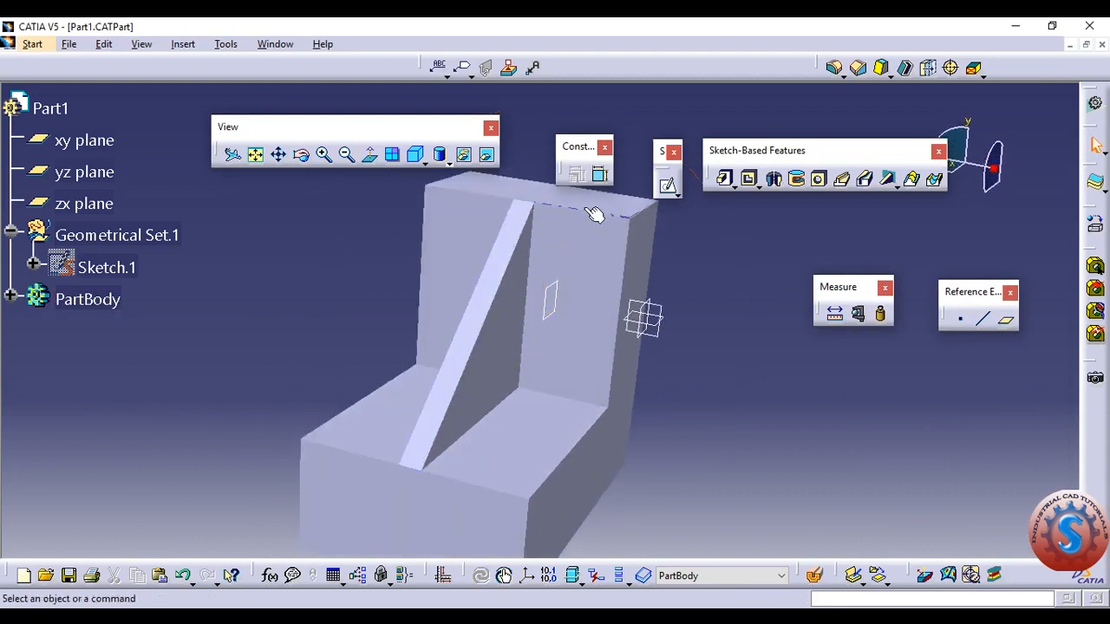
Step: Create a reference plane offset 100 mm from the yz plane, crossing the horizontal leg
middle_click_drag(619, 201, 607, 228)
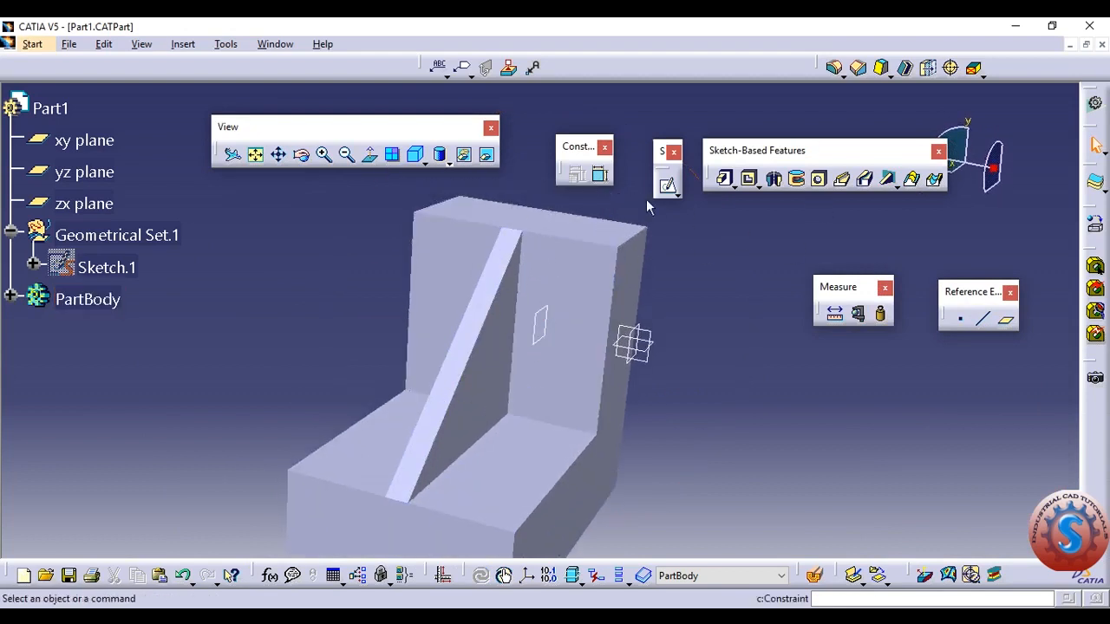
middle_click_drag(572, 269, 523, 280)
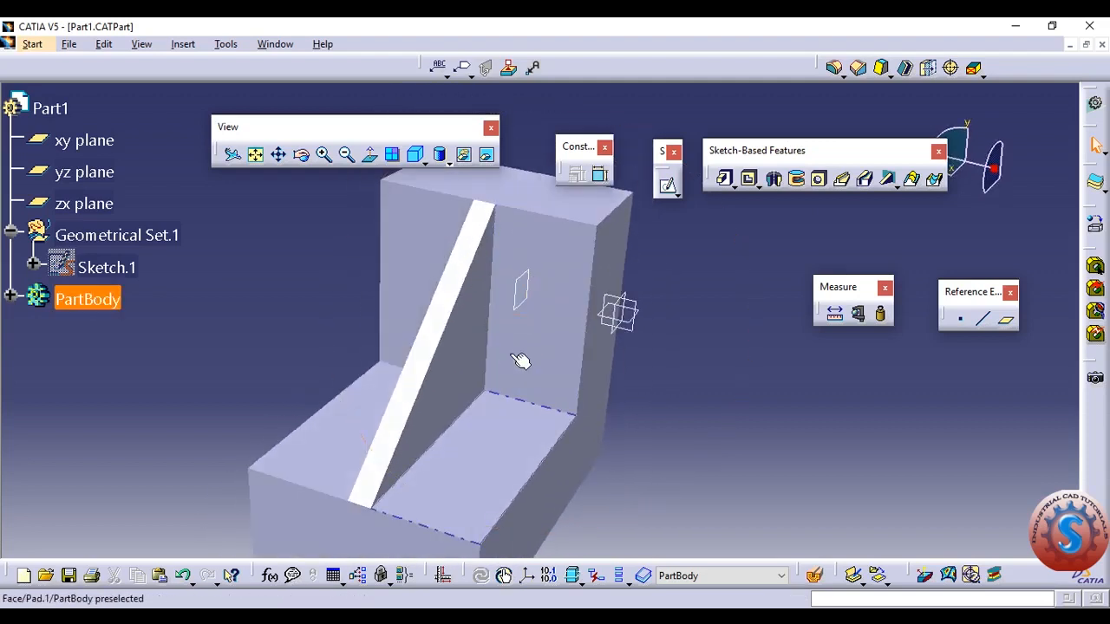
middle_click_drag(516, 356, 530, 318)
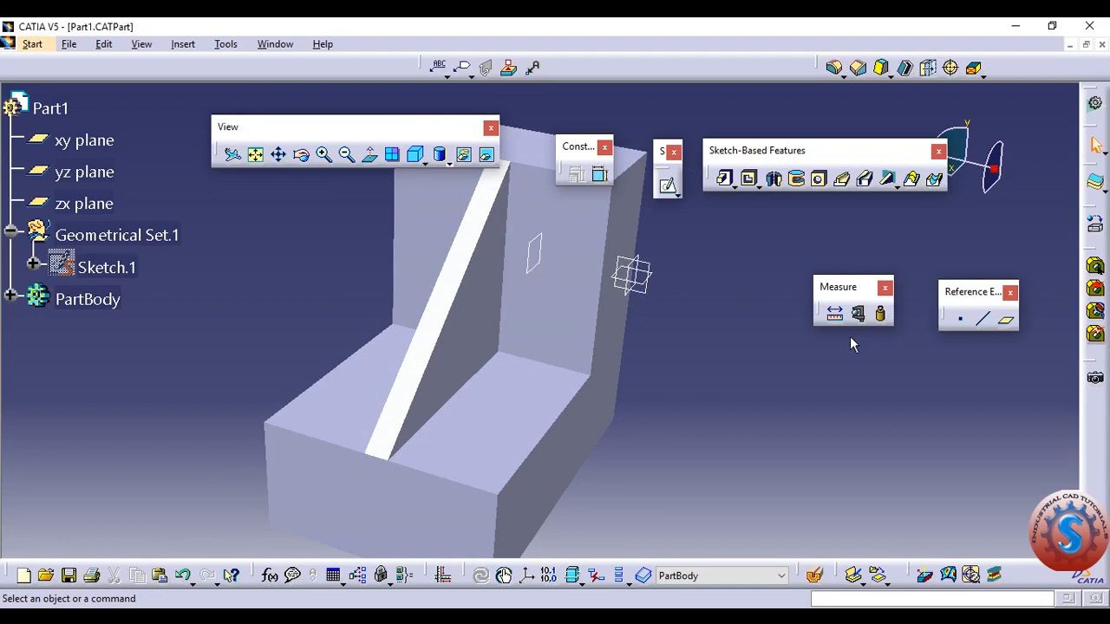
left_click(644, 288)
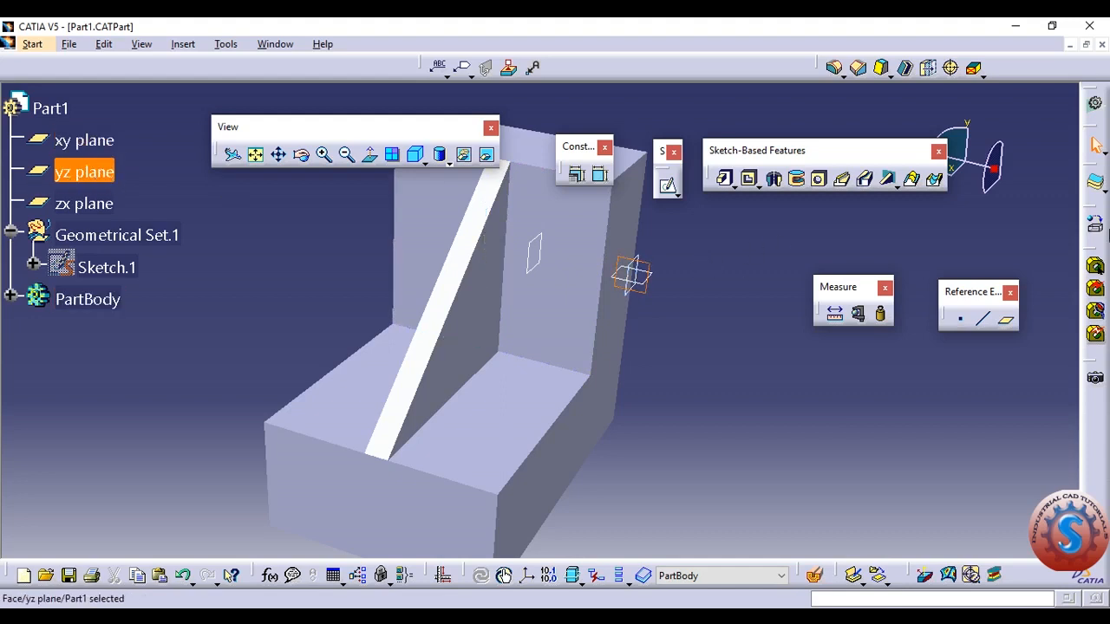
left_click(1005, 319)
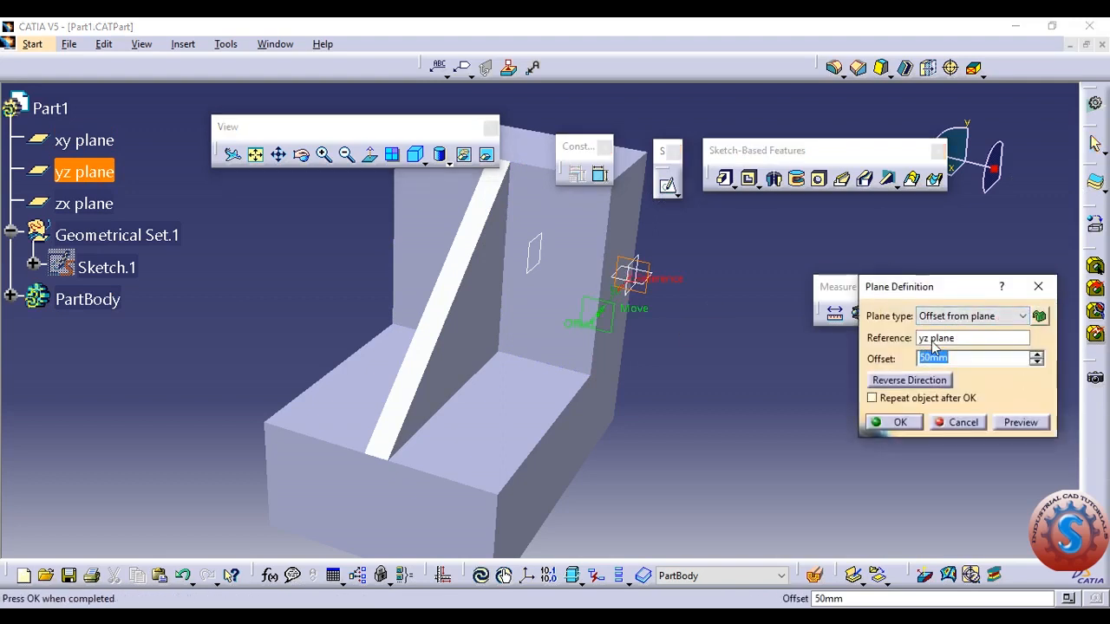
left_click(932, 341)
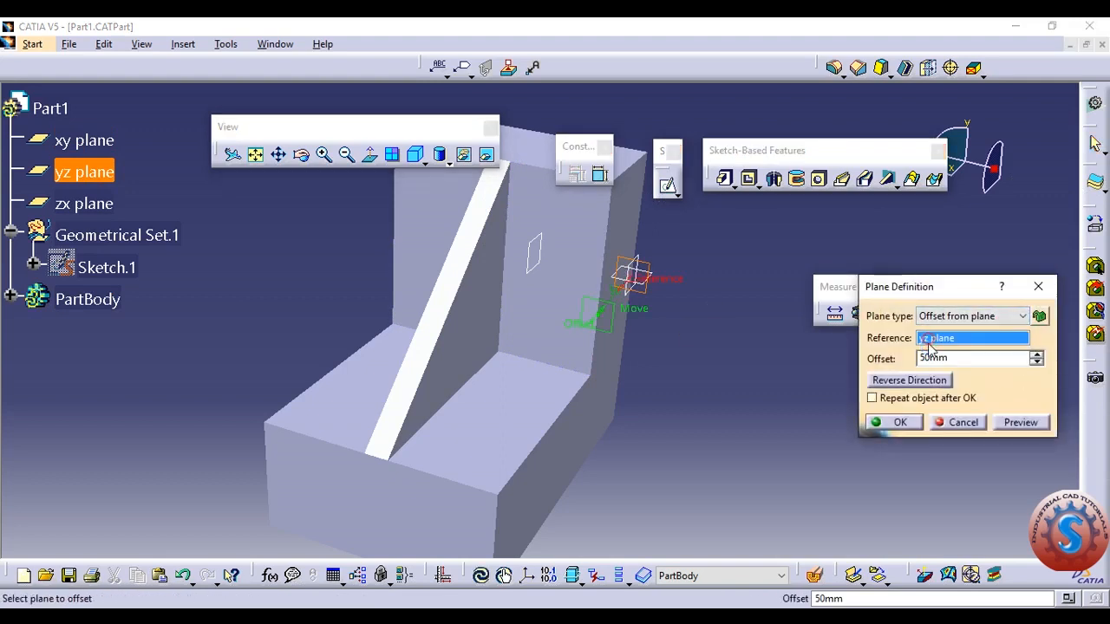
middle_click_drag(601, 369, 378, 361)
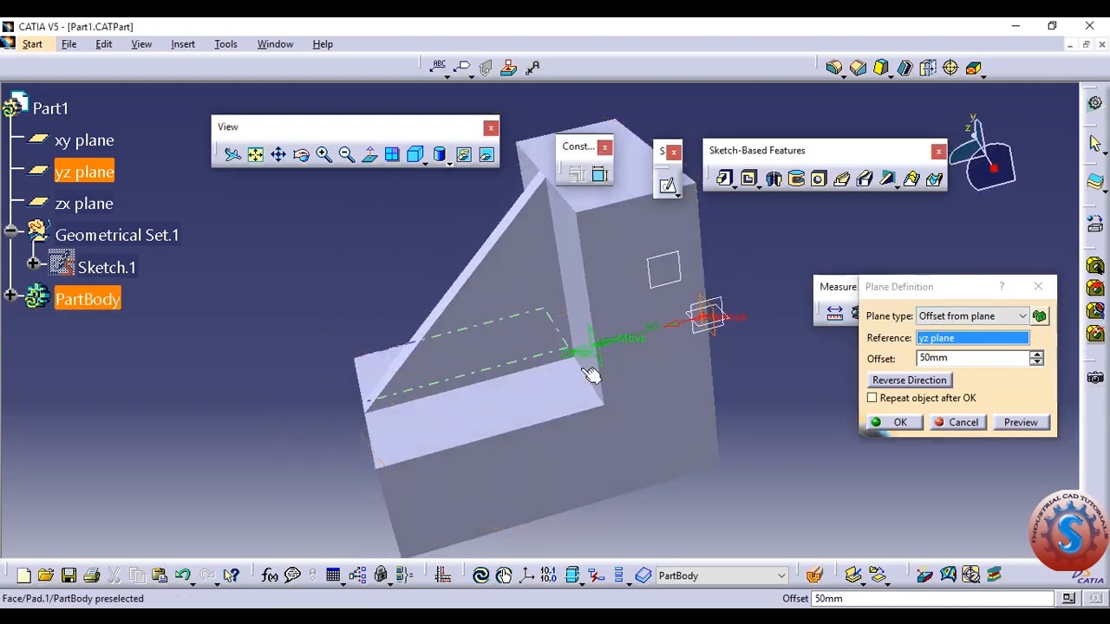
left_click(928, 358)
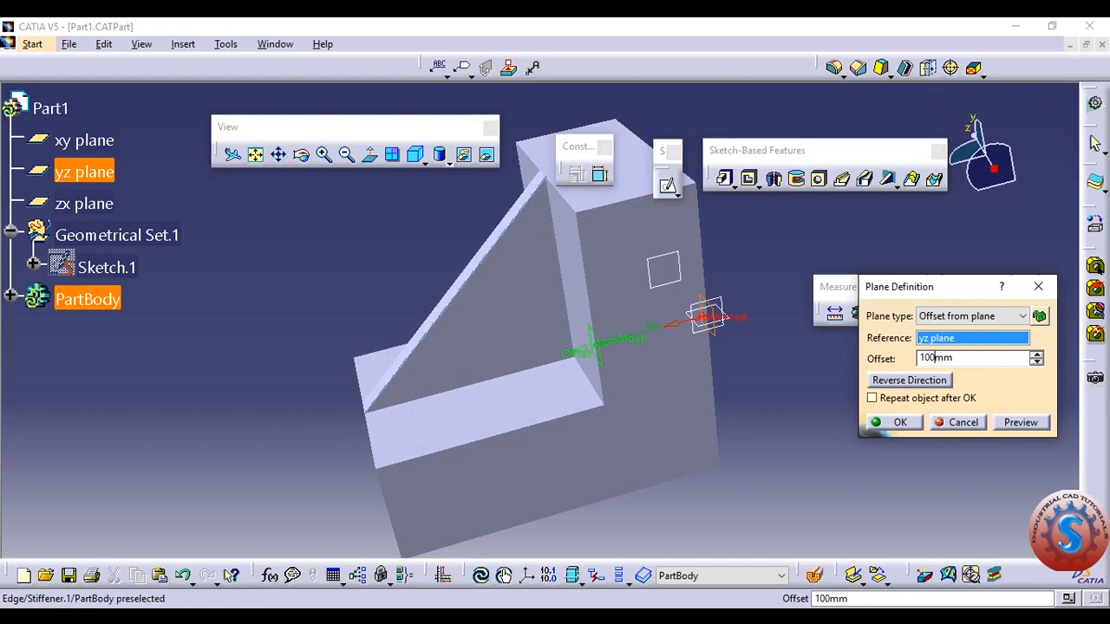
left_click(1026, 423)
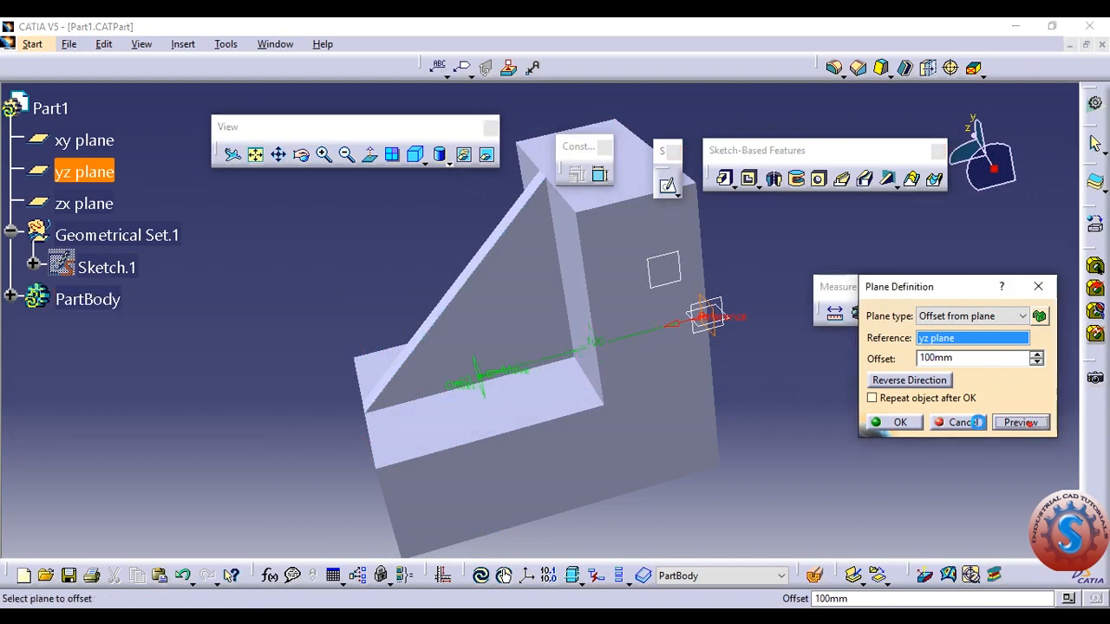
left_click(882, 423)
Step: Sketch a slanted line on the new offset plane from the rib down toward the sketch origin
middle_click_drag(858, 440, 726, 361)
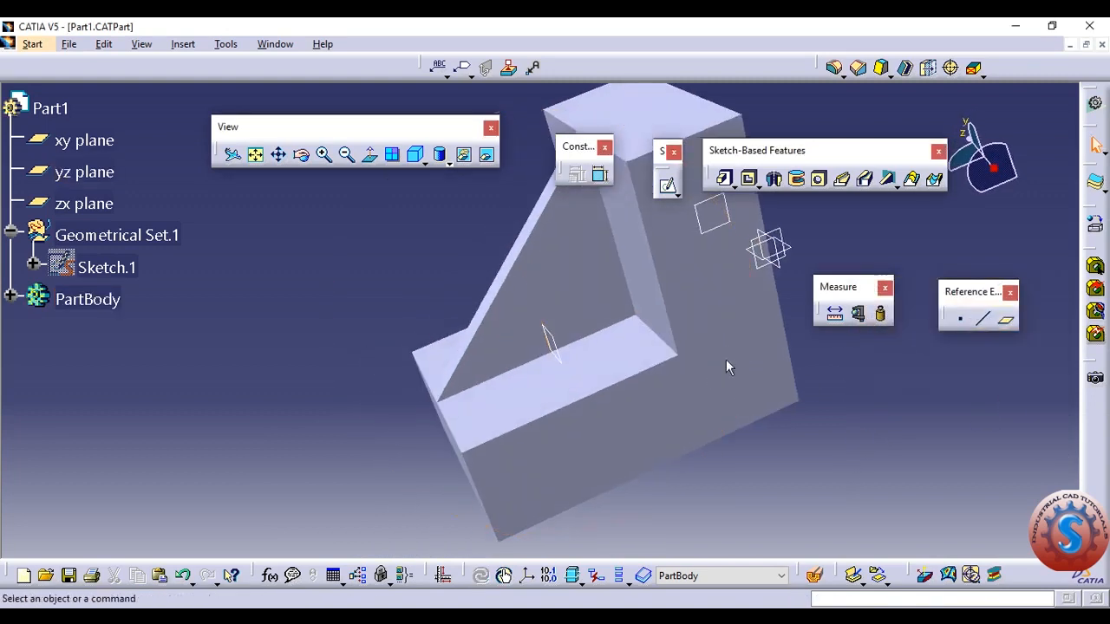
left_click(549, 348)
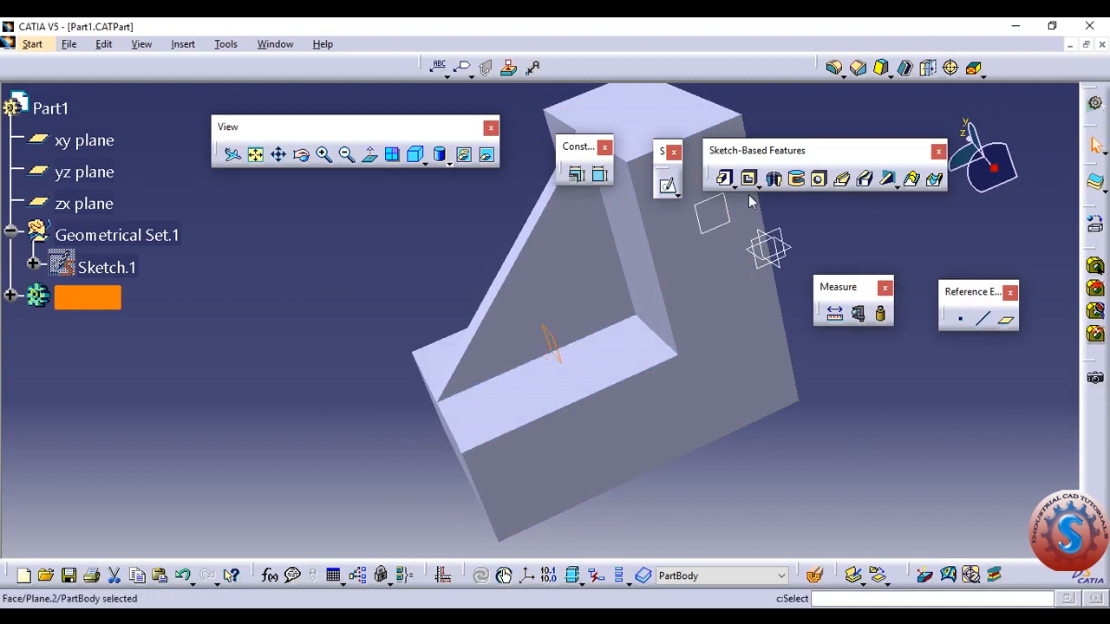
left_click(667, 185)
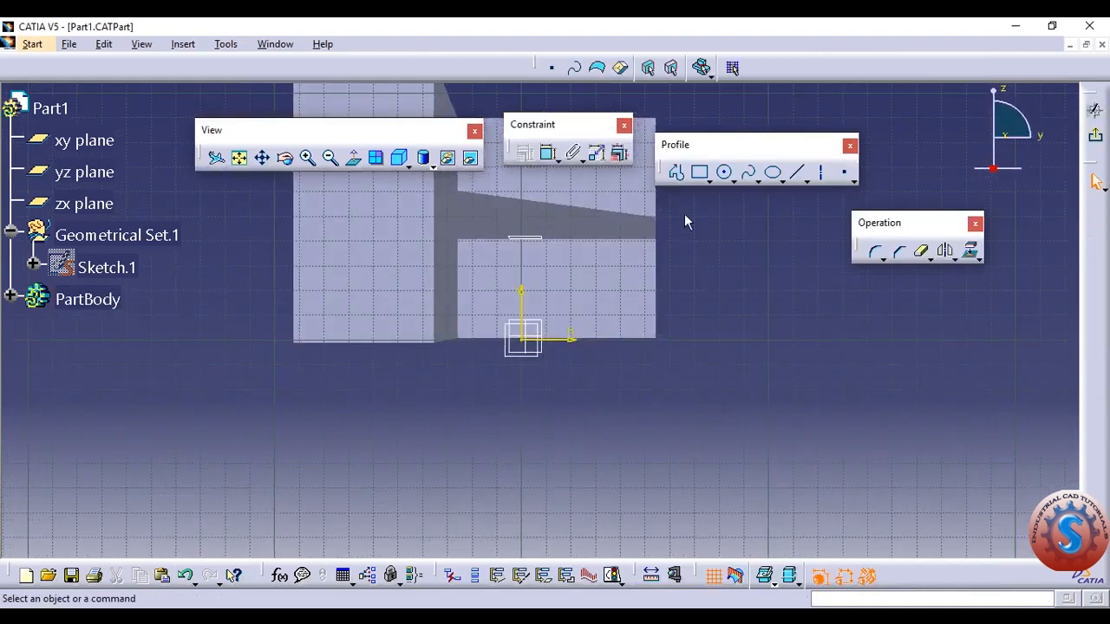
middle_click_drag(750, 293, 726, 365)
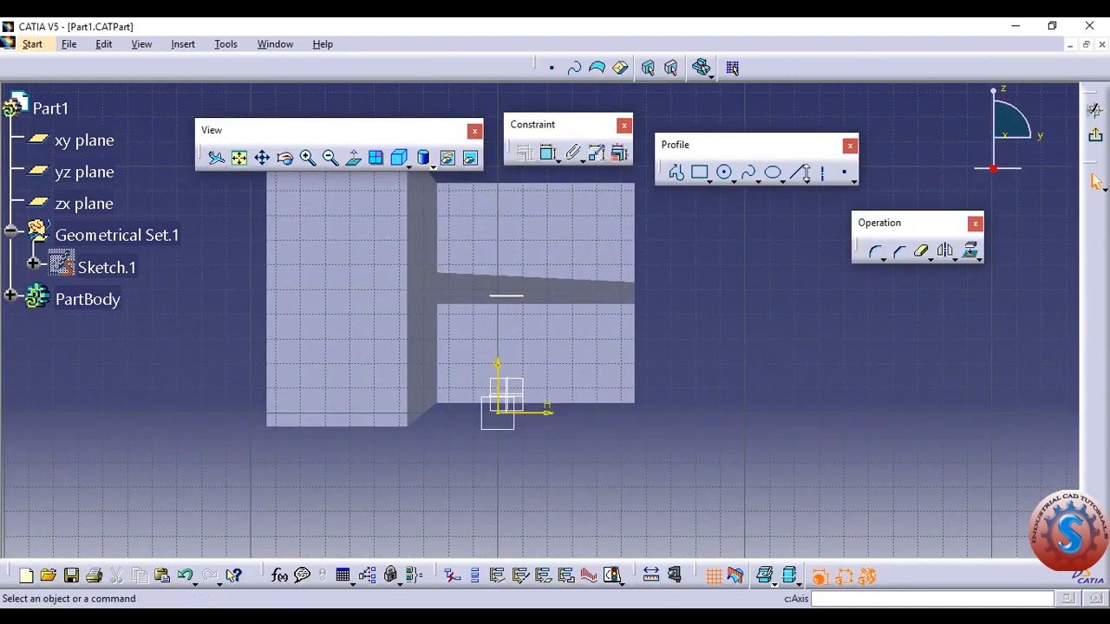
left_click(798, 171)
left_click(497, 297)
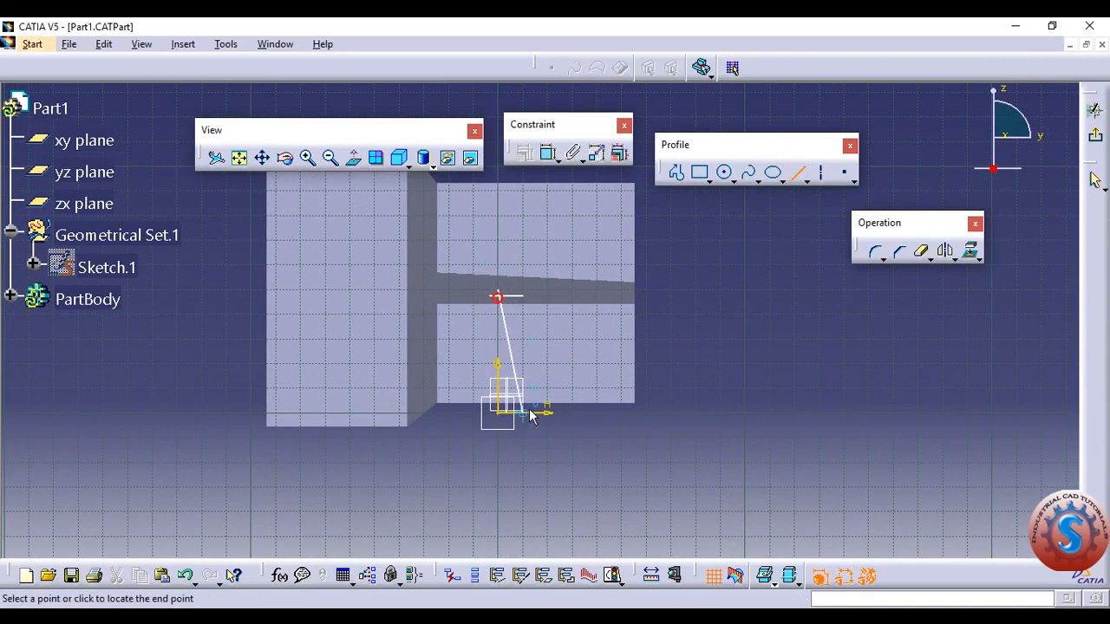
left_click(537, 406)
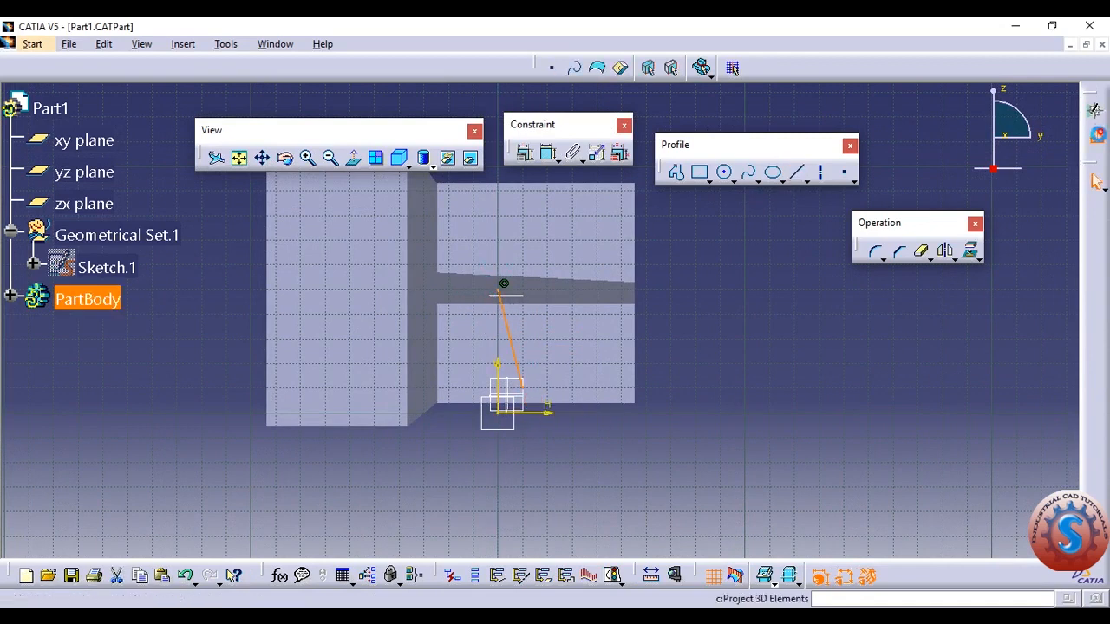
left_click(1095, 136)
Step: Try to create a From Side stiffener with a thickness of 10 mm from the slanted line sketch
mouse_move(773, 385)
middle_mouse_down()
mouse_move(714, 271)
mouse_move(808, 337)
mouse_move(749, 317)
middle_mouse_up()
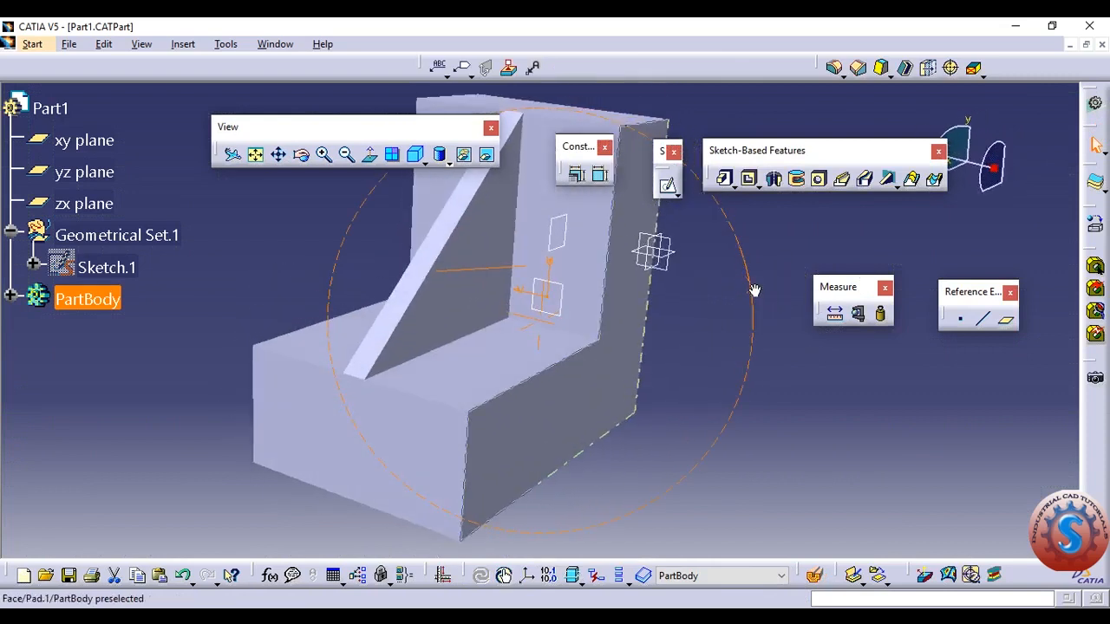
left_click(887, 179)
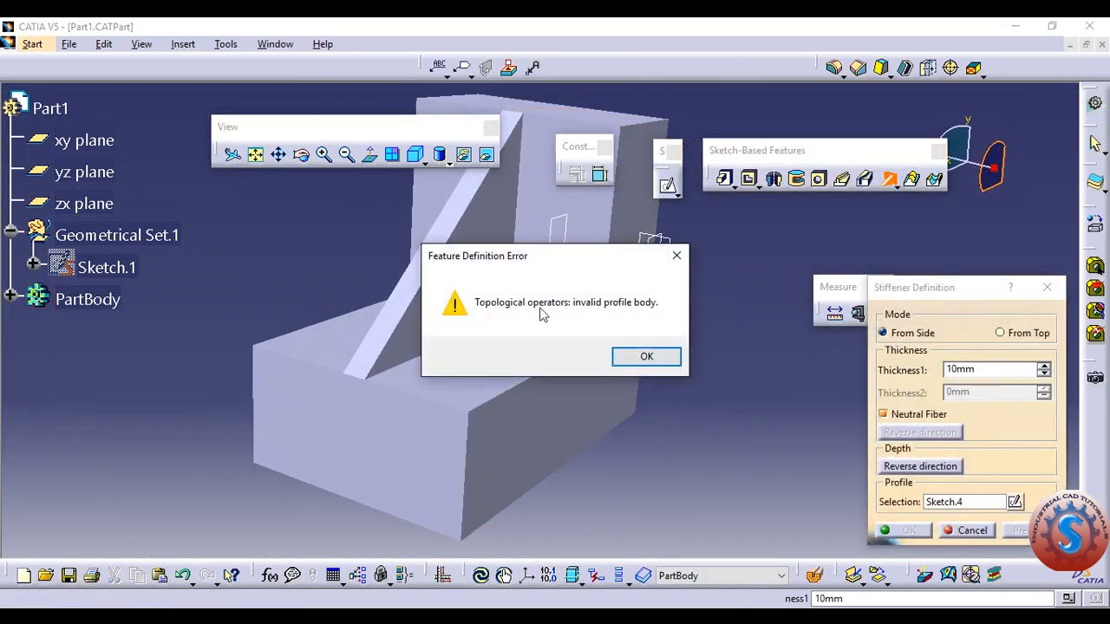
left_click(646, 357)
mouse_move(641, 342)
middle_mouse_down()
mouse_move(636, 334)
mouse_move(607, 346)
mouse_move(629, 360)
middle_mouse_up()
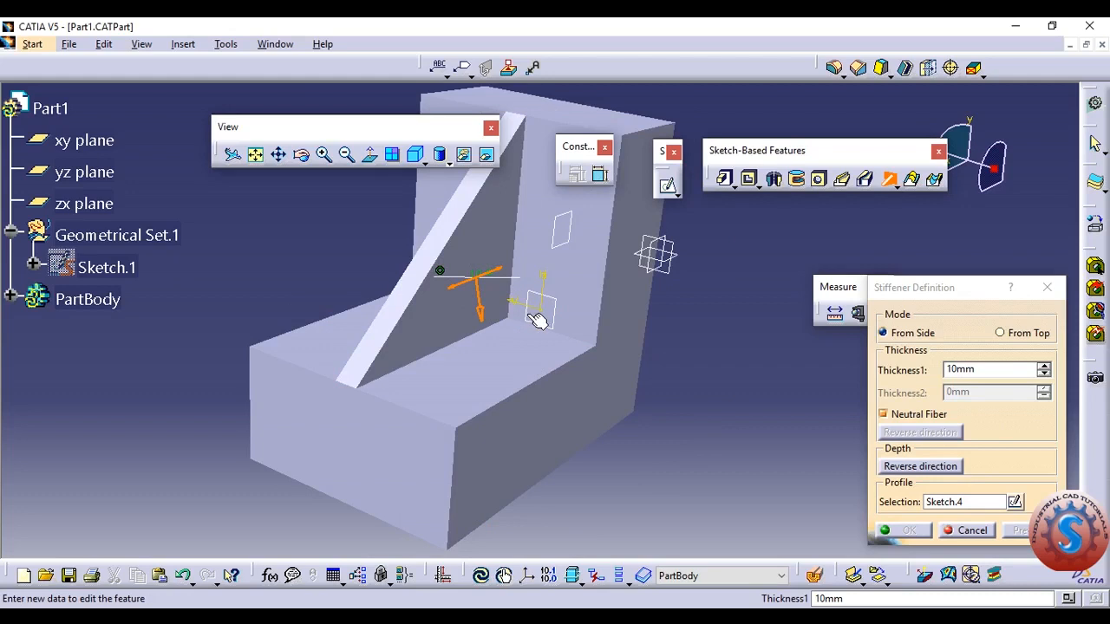
left_click(1047, 287)
Step: Delete the slanted line sketch from the new offset plane
left_click(486, 275)
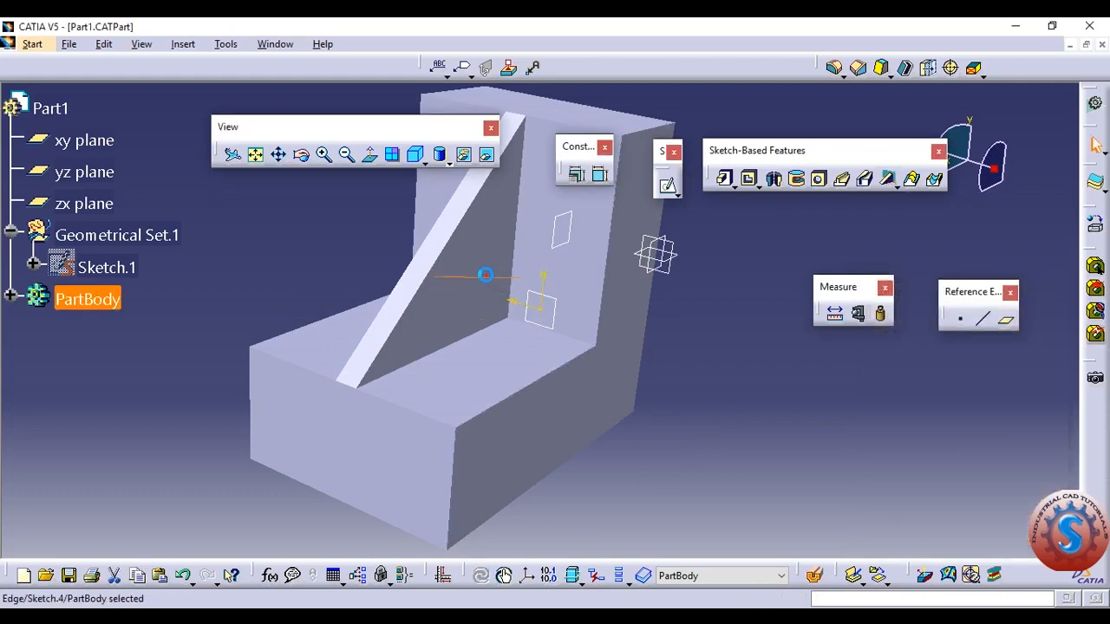
key("Delete")
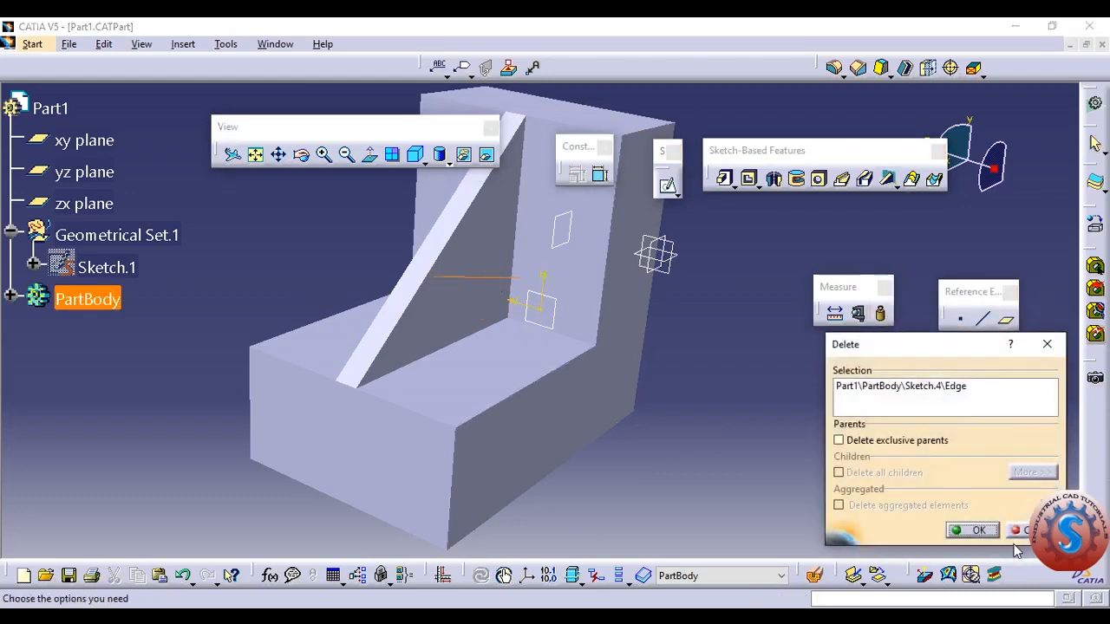
left_click(1024, 531)
Step: Sketch a diagonal line on the 100 mm offset plane from the rib's sloped edge to the horizontal leg's upper side edge
middle_click_drag(597, 310, 649, 344)
left_click(638, 339)
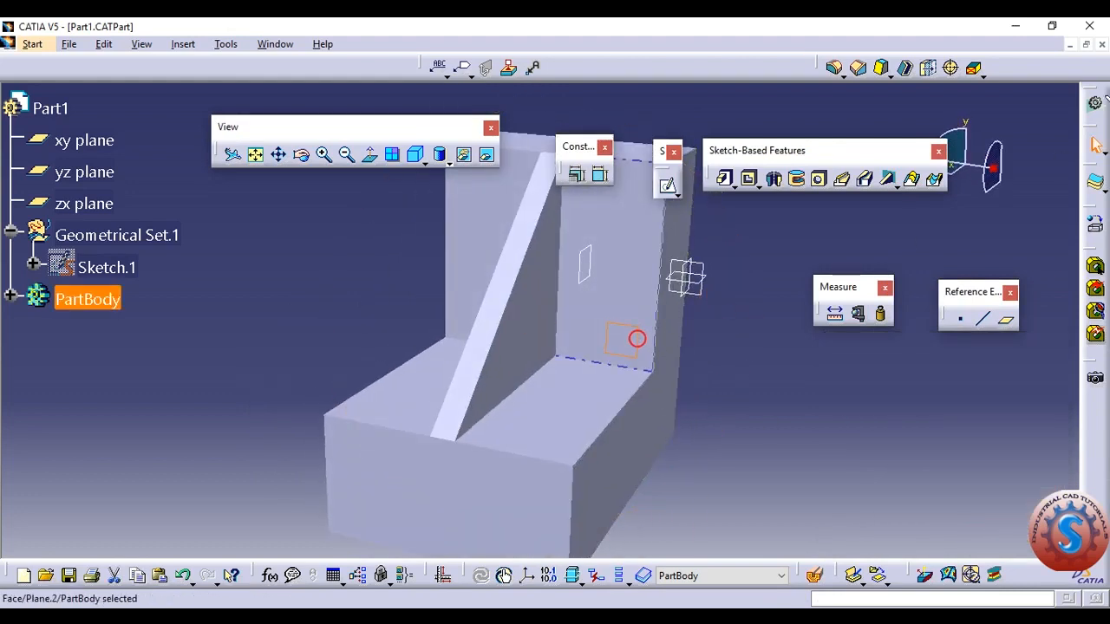
left_click(667, 184)
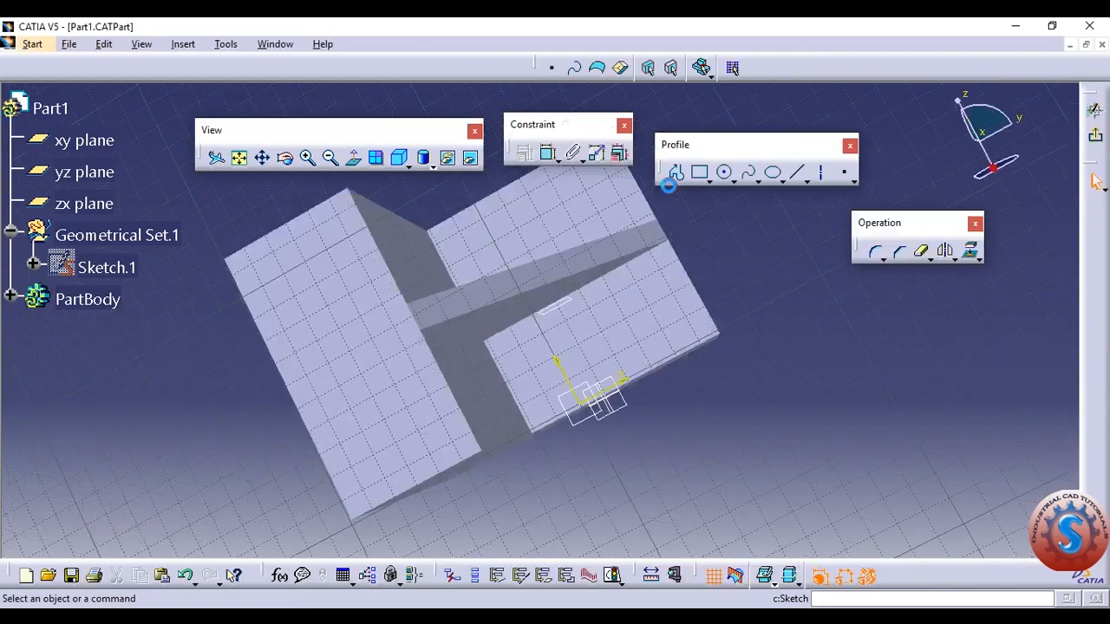
mouse_move(724, 266)
middle_mouse_down()
mouse_move(465, 205)
mouse_move(469, 154)
middle_mouse_up()
middle_click_drag(897, 352, 813, 260)
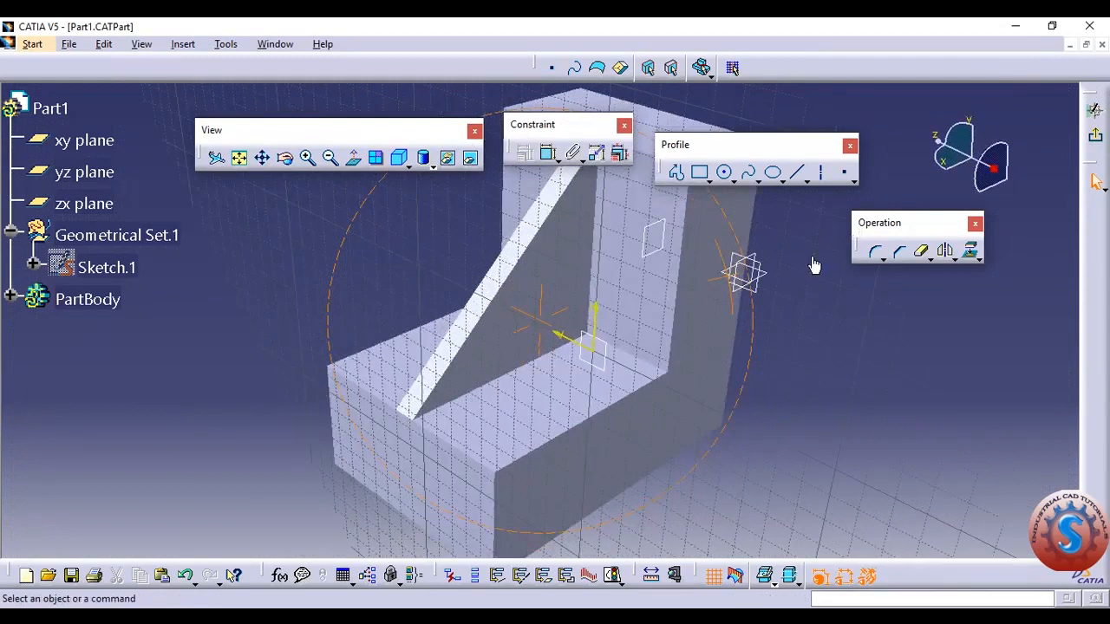
left_click(796, 171)
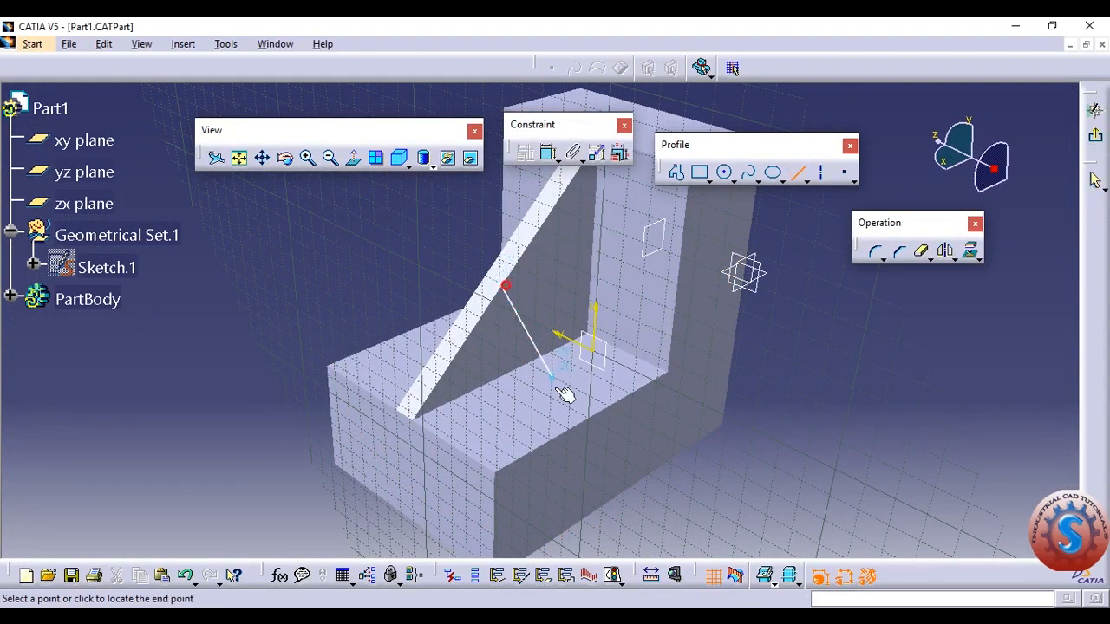
left_click(588, 418)
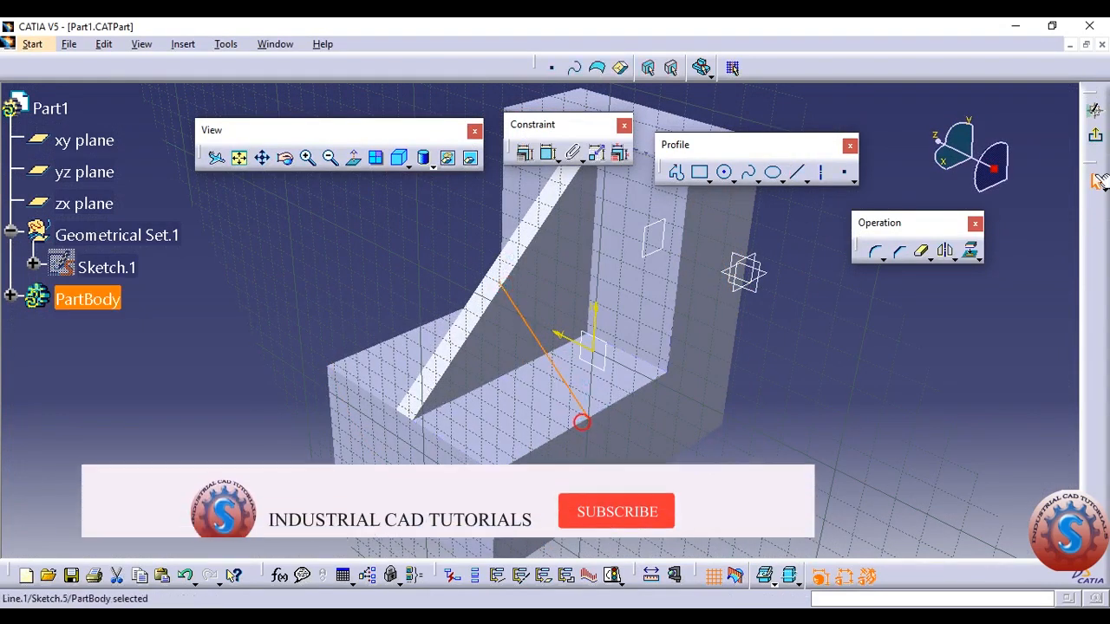
left_click(1094, 140)
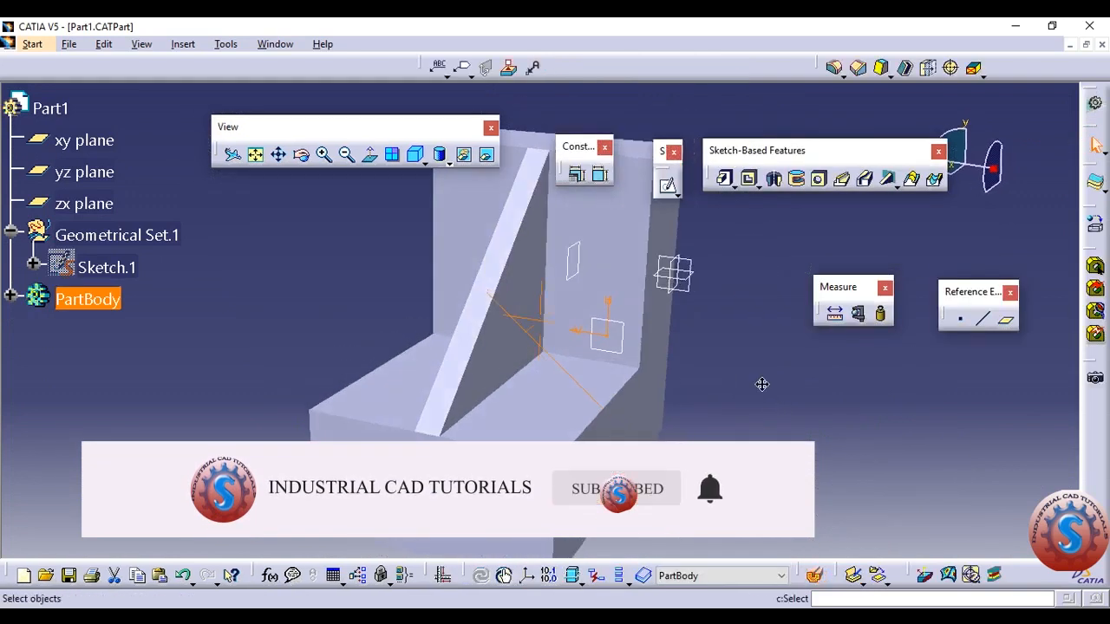
Step: Create a From Side stiffener with a thickness of 10 mm from the diagonal line, bracing the main rib against the horizontal leg
left_click(888, 178)
mouse_move(575, 367)
middle_mouse_down()
mouse_move(501, 426)
mouse_move(504, 397)
middle_mouse_up()
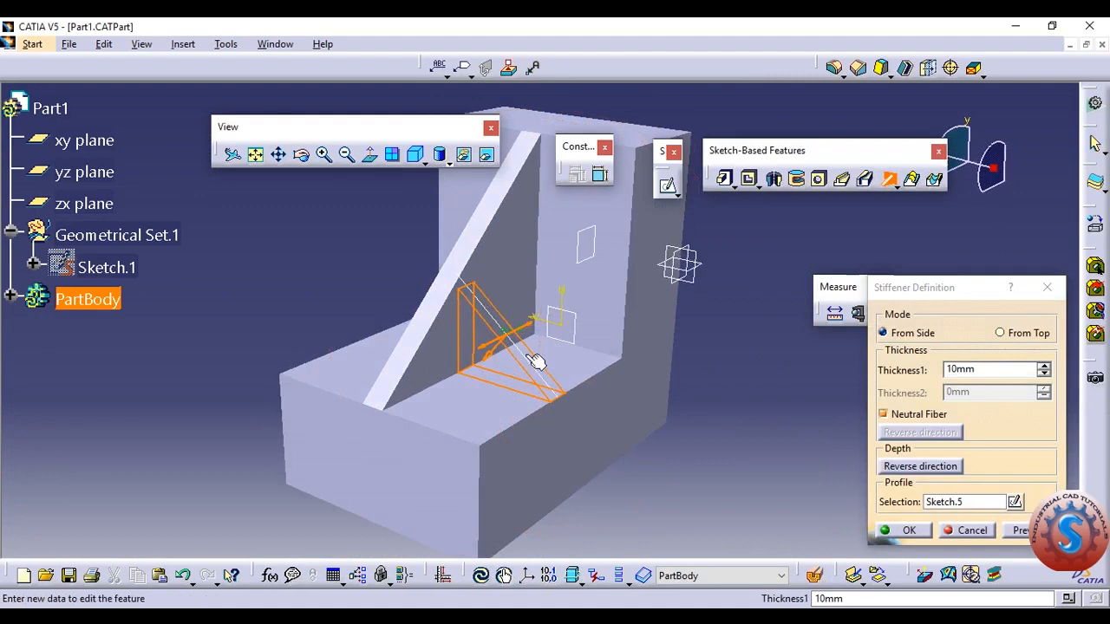
left_click(902, 530)
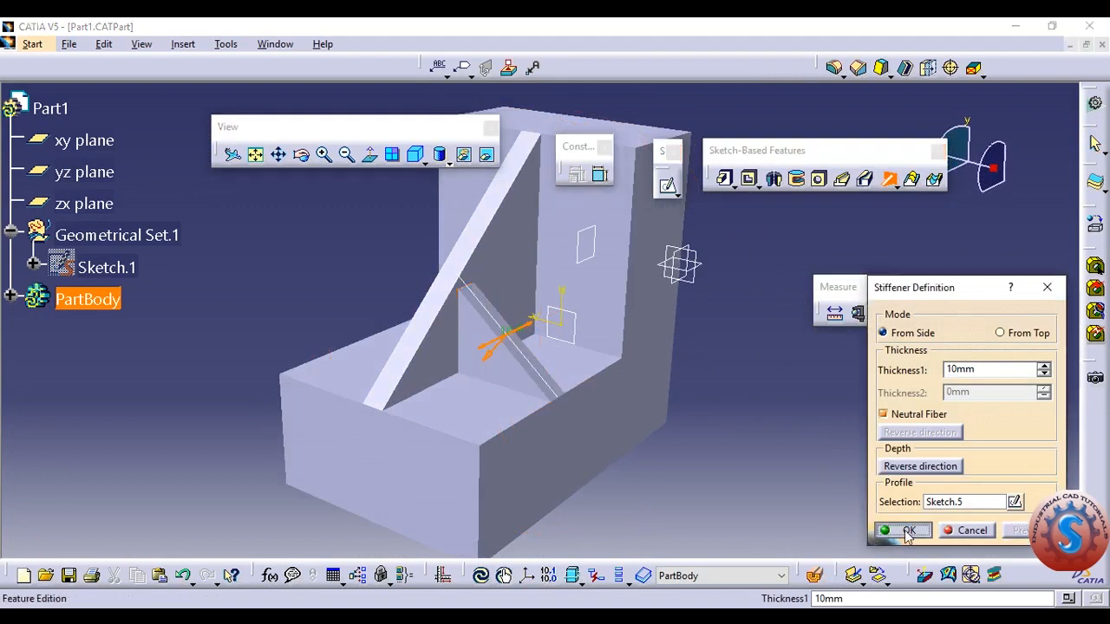
middle_click_drag(775, 424, 723, 503)
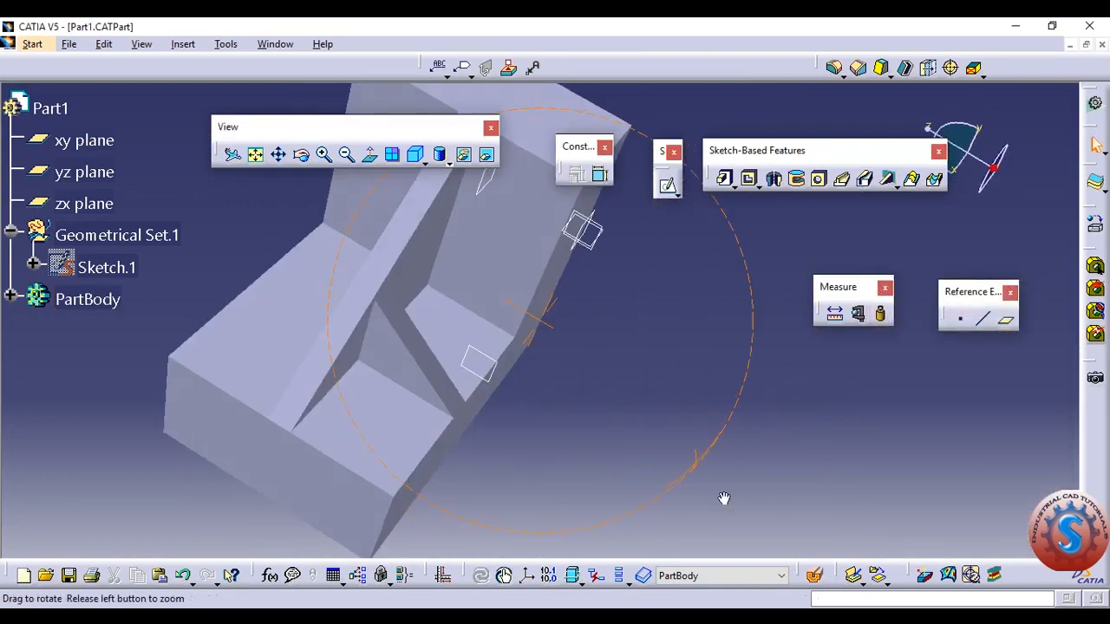
middle_click_drag(379, 384, 448, 310)
middle_click_drag(584, 419, 654, 288)
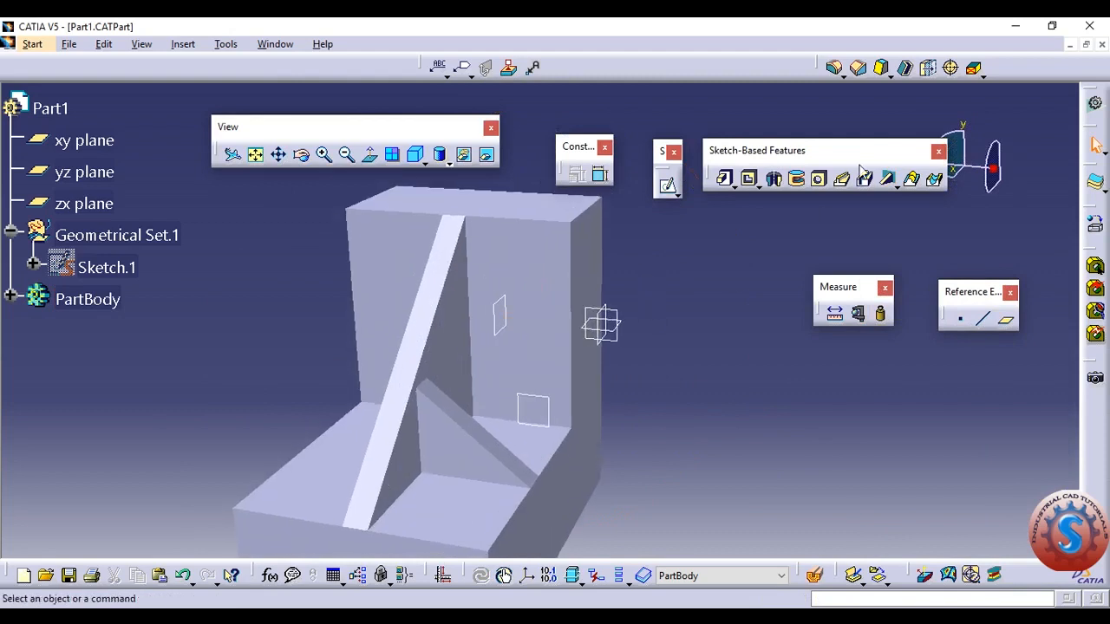
left_click(887, 178)
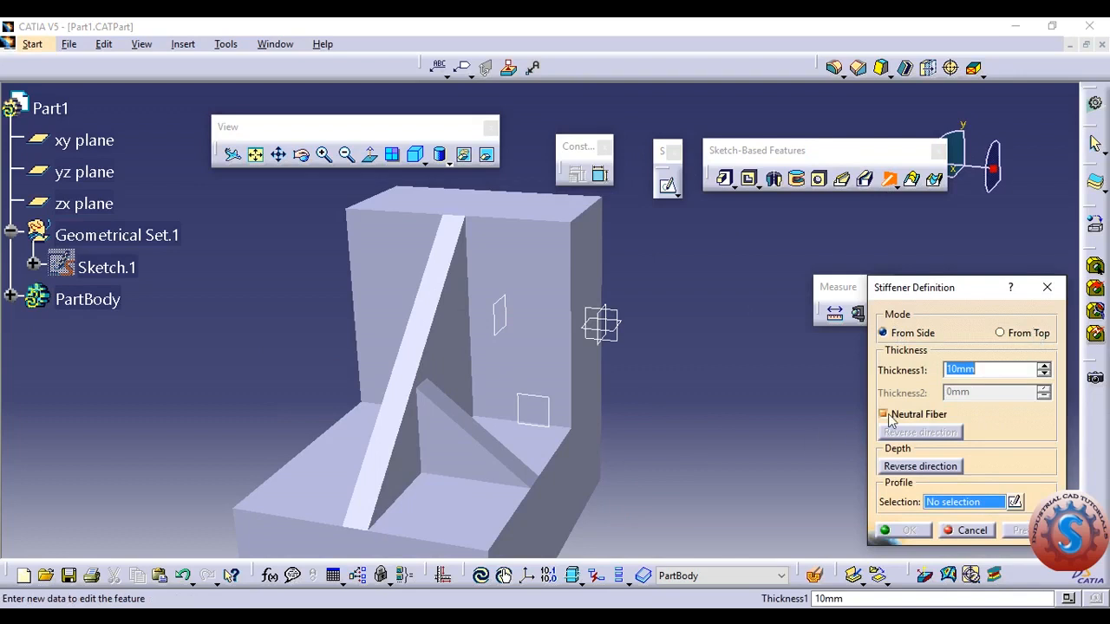
left_click(895, 468)
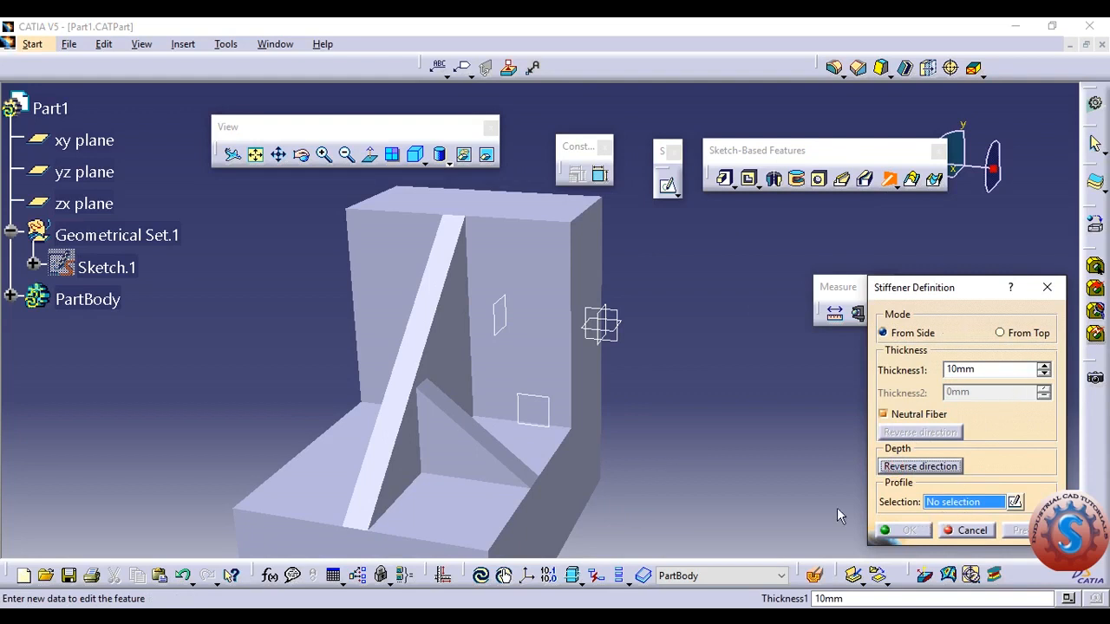
left_click(1046, 287)
middle_click_drag(740, 342, 730, 282)
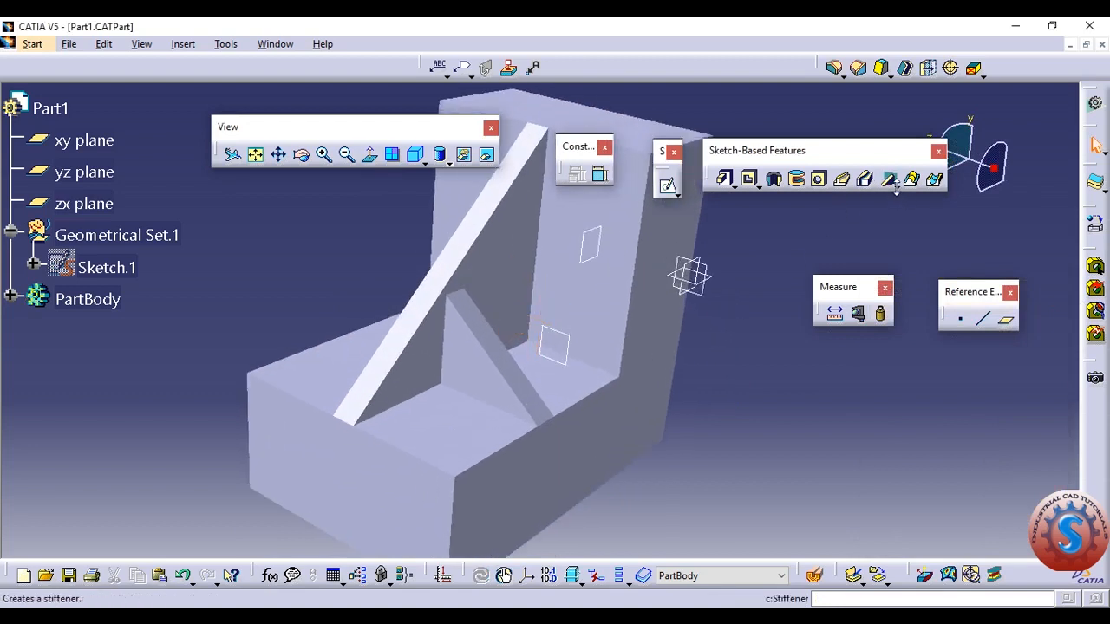
left_click(895, 186)
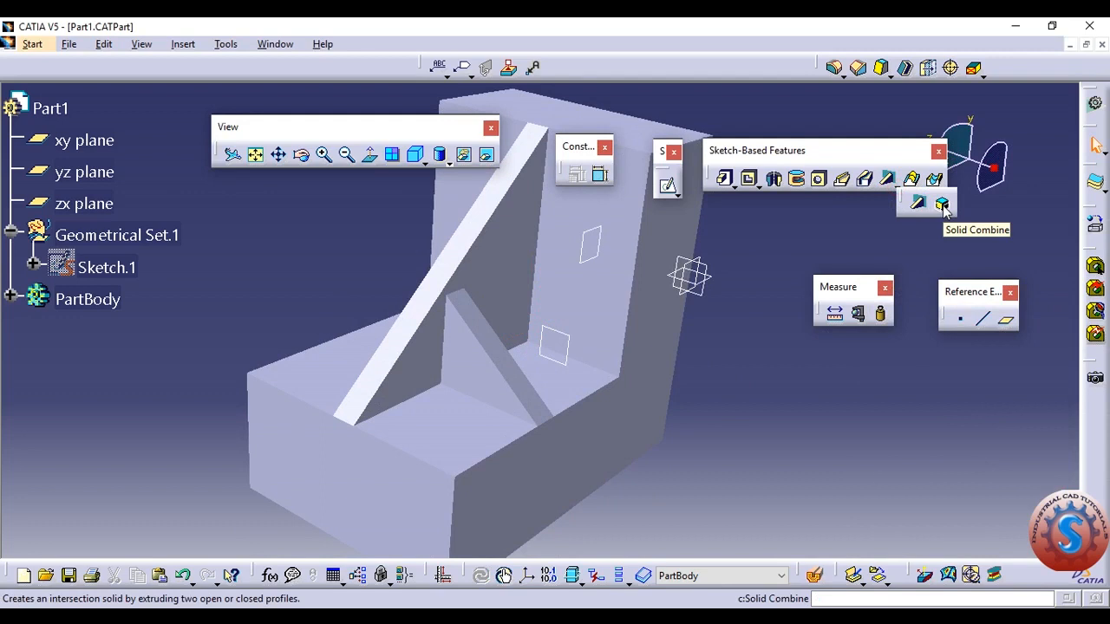
middle_click_drag(582, 397, 582, 444)
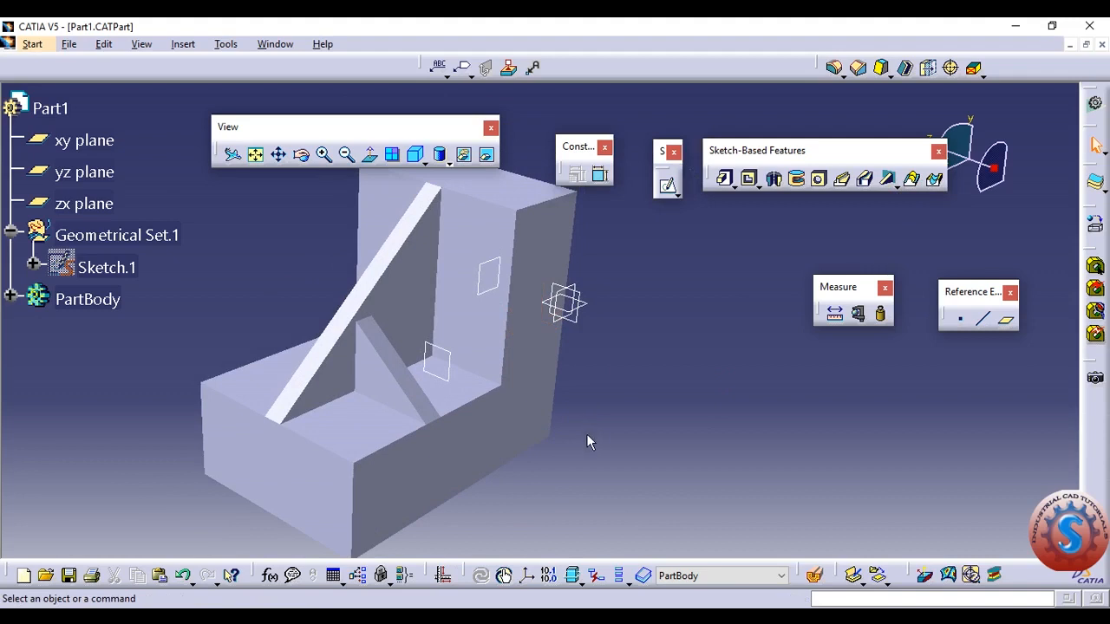
middle_click_drag(596, 432, 608, 396)
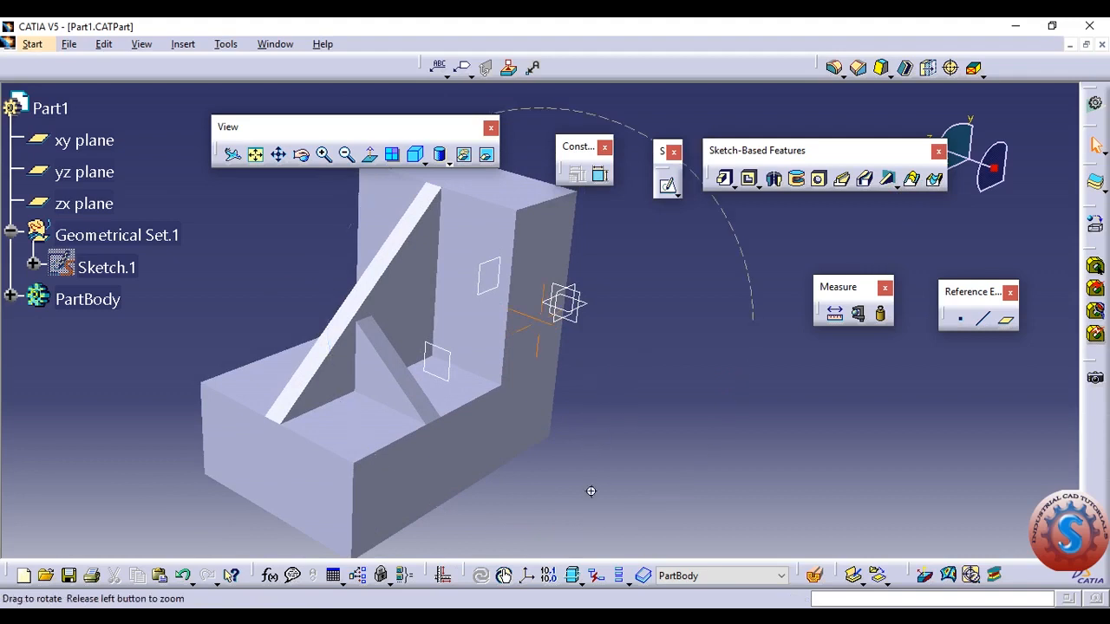
middle_click_drag(591, 492, 618, 425)
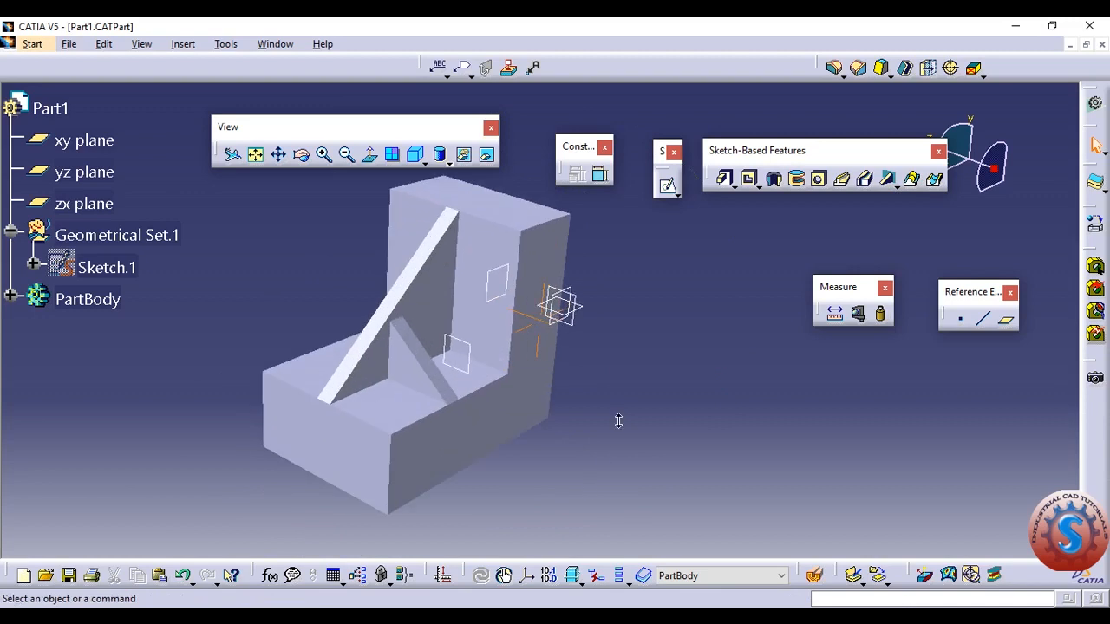
left_click(896, 185)
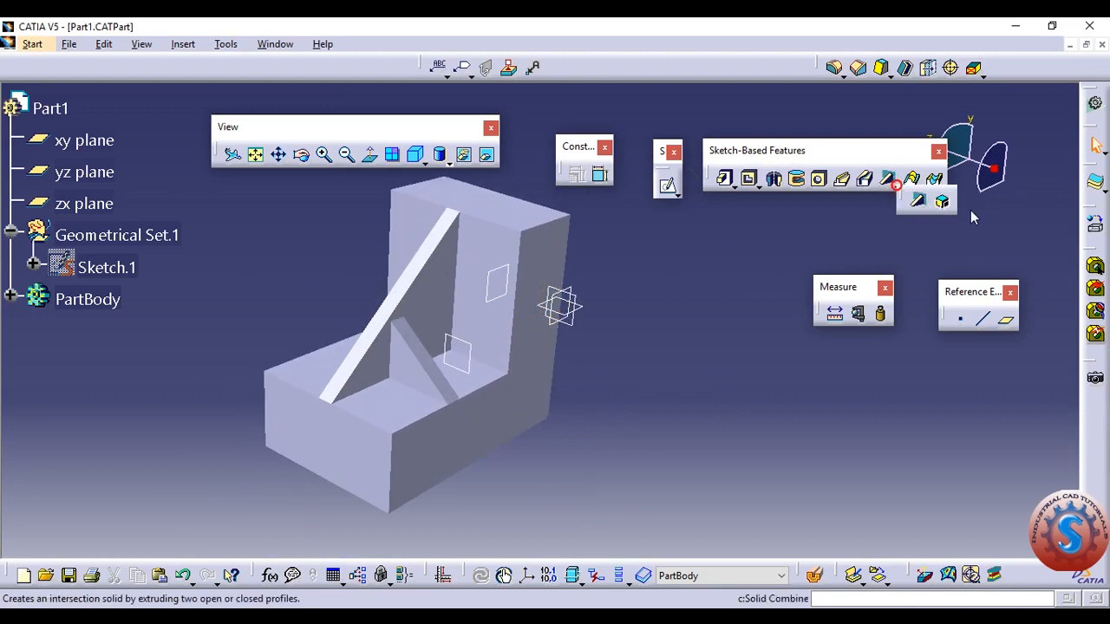
left_click(755, 316)
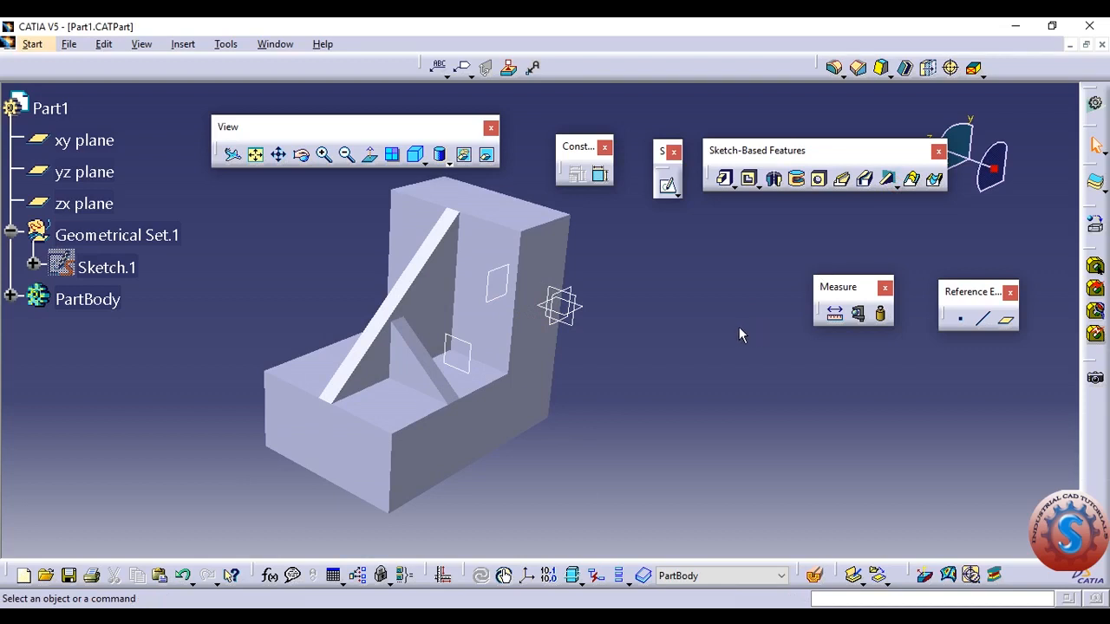
middle_click_drag(733, 332, 714, 364)
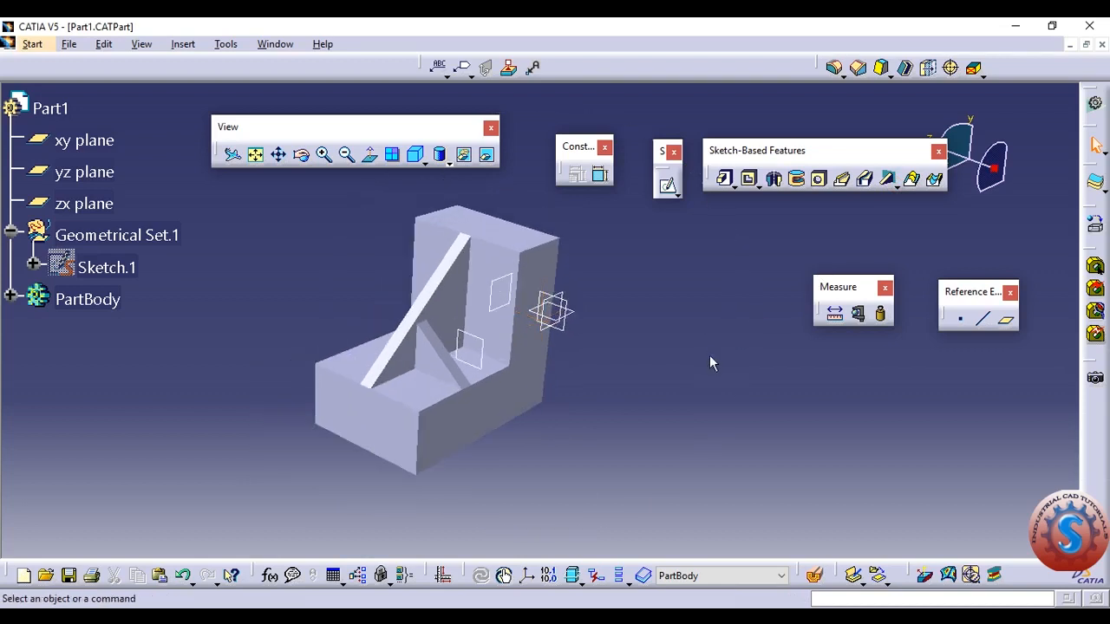
Step: Create a reference plane offset 100 mm from the xy plane in the reversed direction, away from the solid
left_click(548, 328)
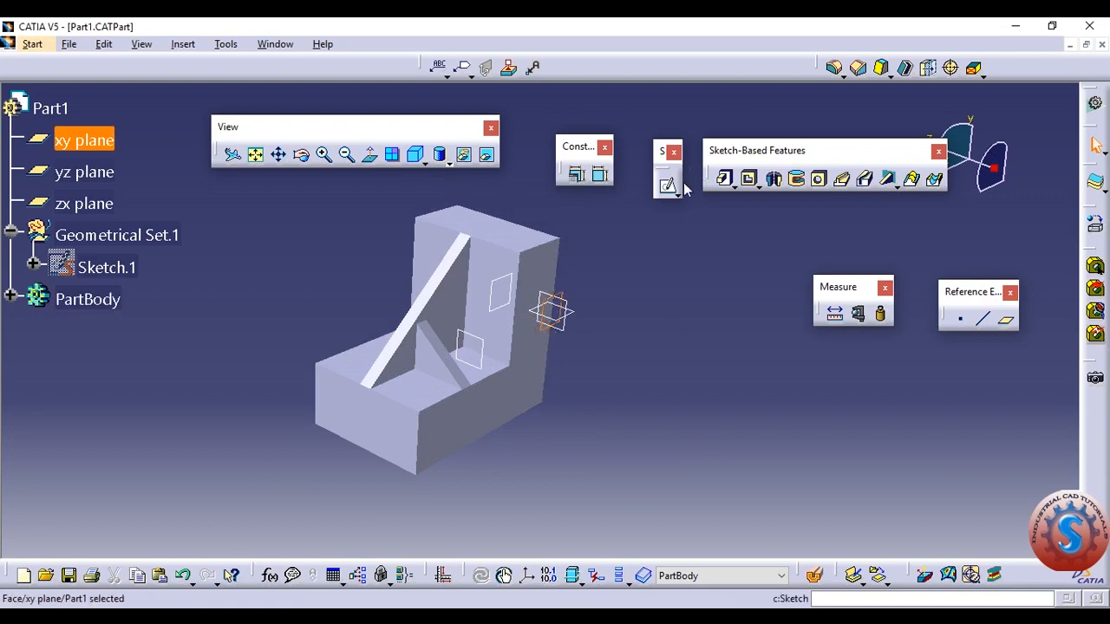
left_click(1003, 320)
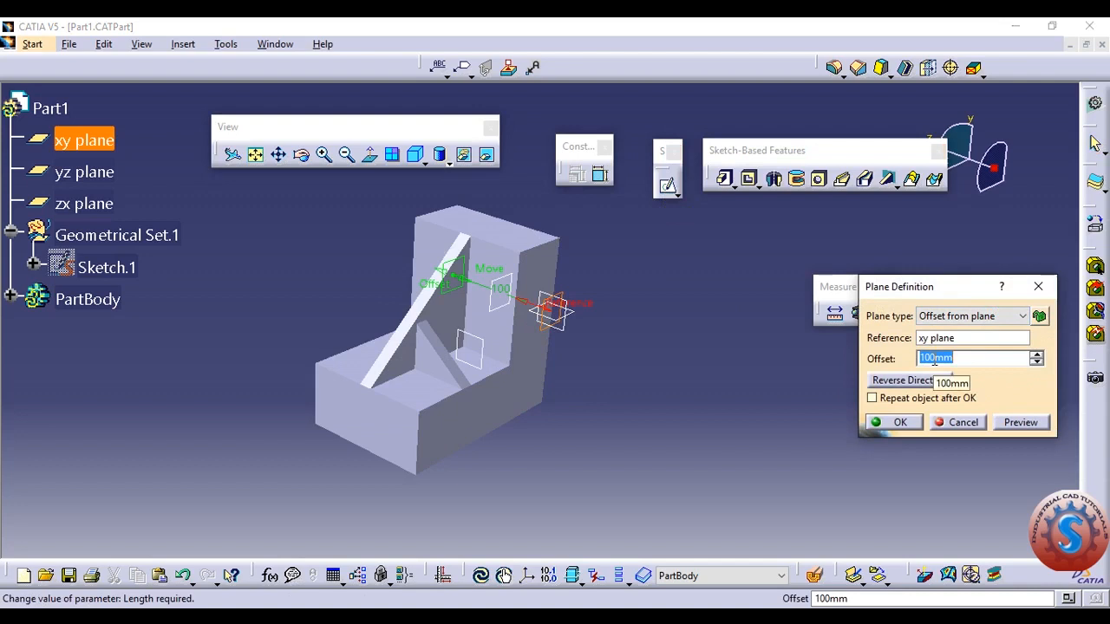
left_click(519, 301)
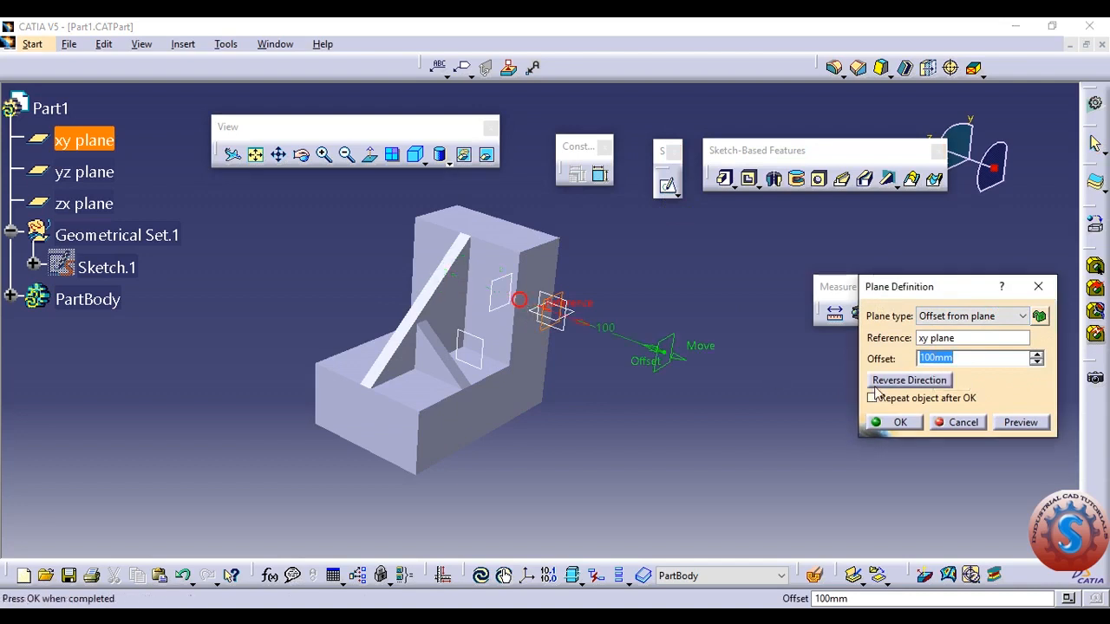
left_click(1044, 422)
left_click(893, 423)
Step: Sketch a circle about 224 mm in diameter on the new offset plane, centred on the horizontal axis beside the origin
middle_click_drag(734, 376, 679, 347)
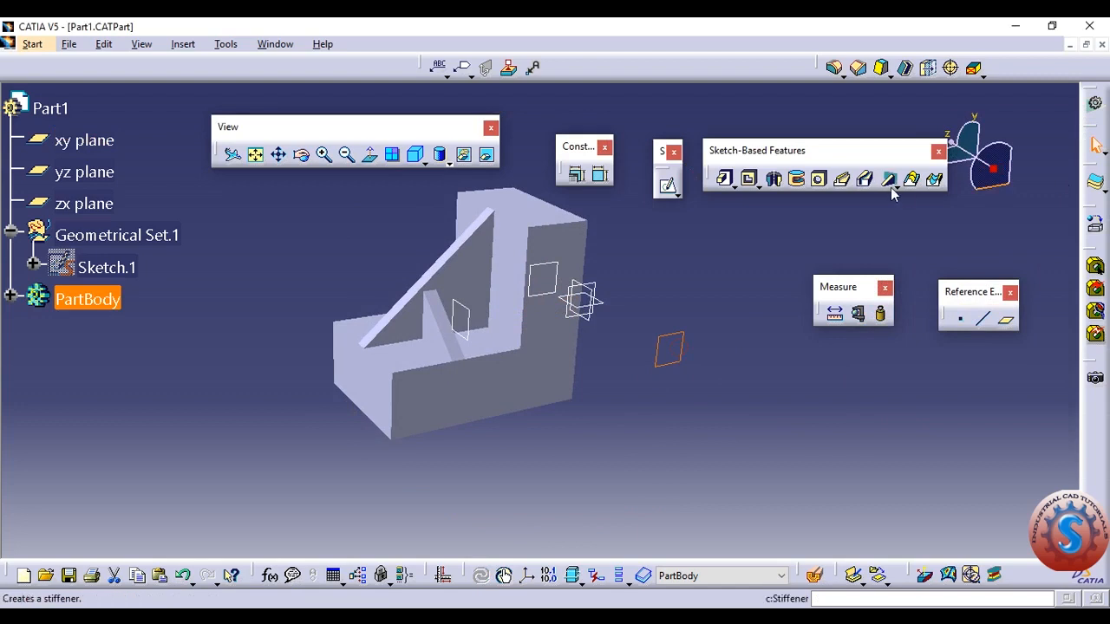
left_click(667, 185)
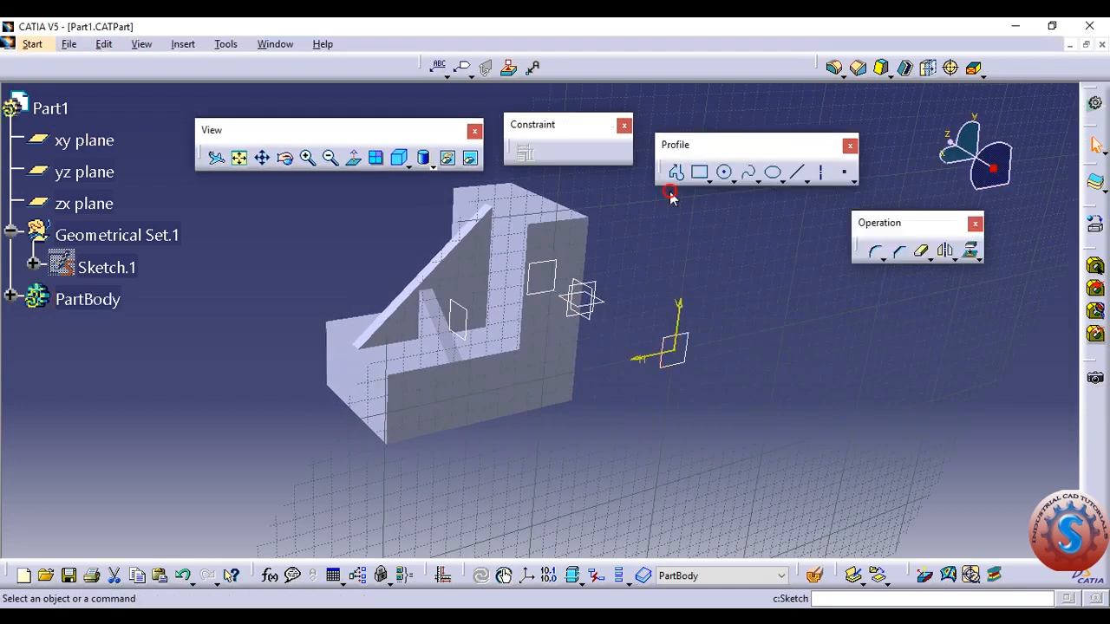
mouse_move(618, 346)
middle_mouse_down()
mouse_move(629, 297)
mouse_move(656, 280)
middle_mouse_up()
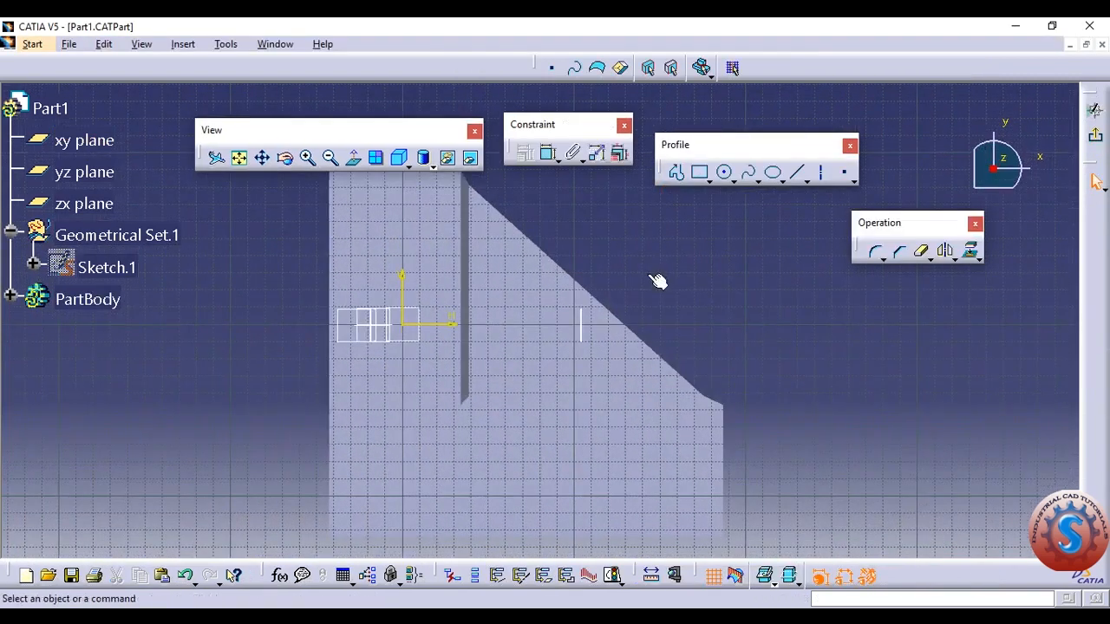
left_click(726, 174)
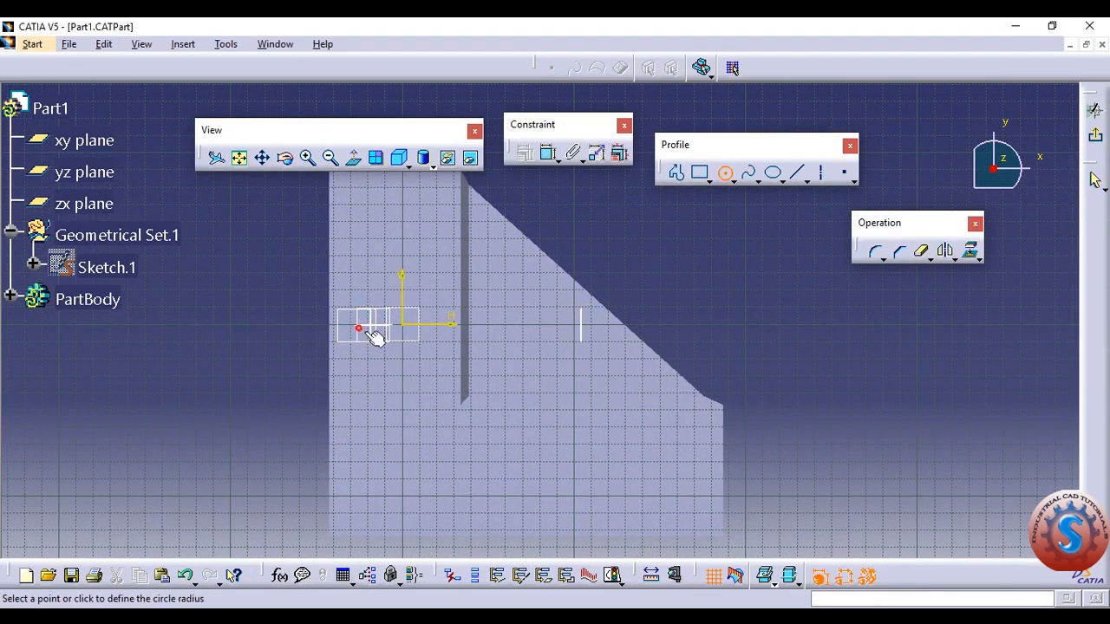
left_click(518, 411)
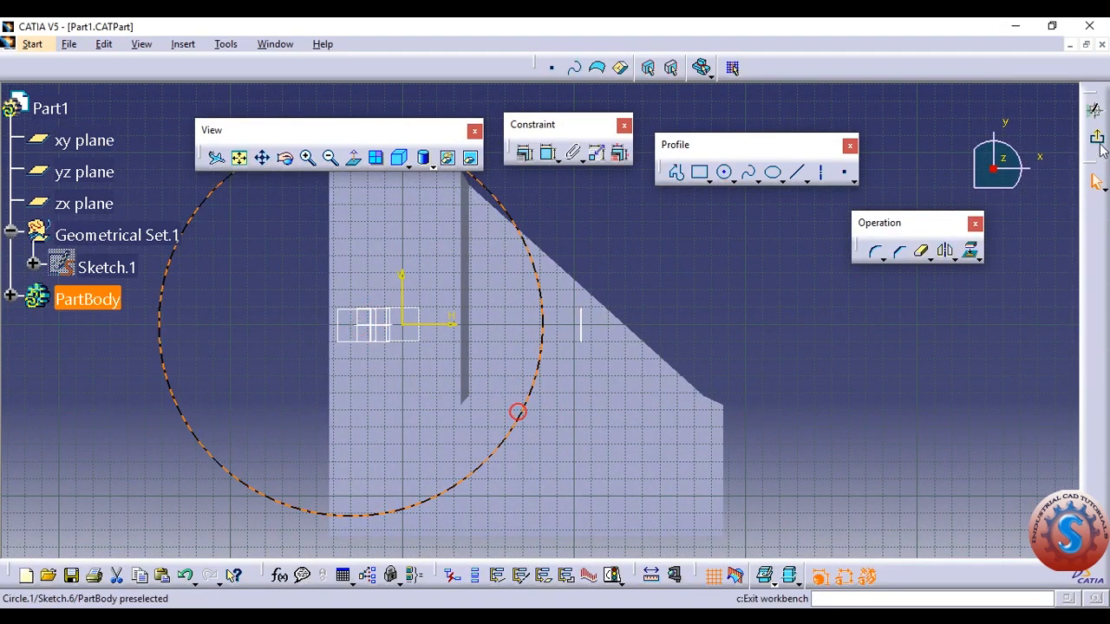
left_click(1097, 139)
Step: Start a Combine feature with the vertical leg's inner face as the first profile, agreeing to define its extrusion direction
mouse_move(648, 299)
middle_mouse_down()
mouse_move(665, 344)
mouse_move(649, 391)
mouse_move(770, 389)
mouse_move(819, 349)
mouse_move(782, 332)
mouse_move(773, 341)
mouse_move(629, 317)
mouse_move(686, 267)
mouse_move(763, 227)
middle_mouse_up()
left_click(889, 181)
left_click(940, 204)
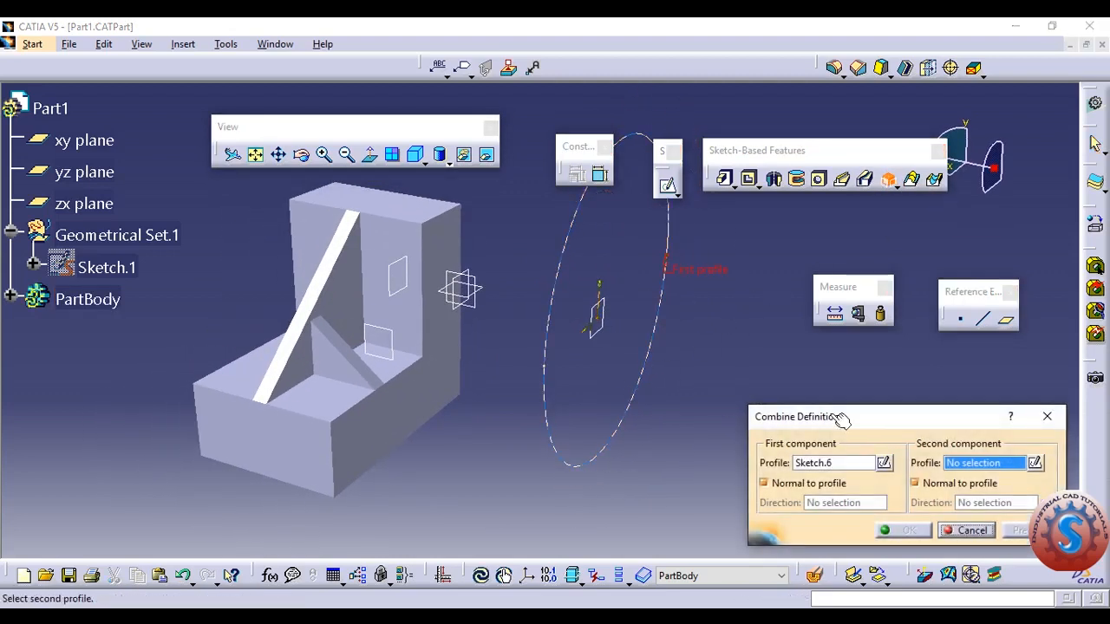
left_click(815, 463)
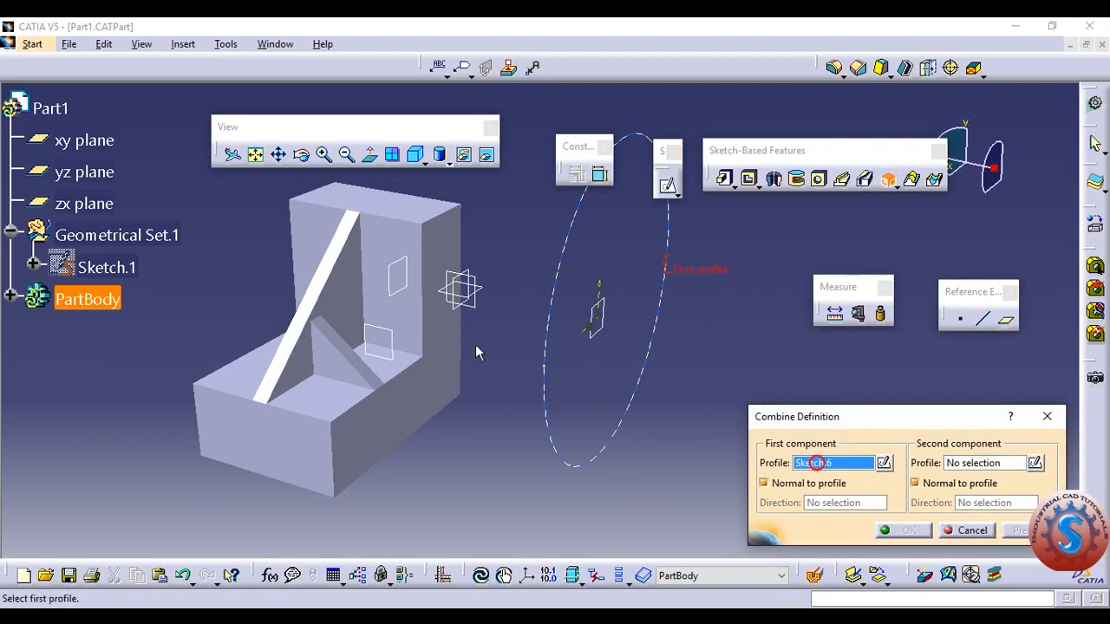
left_click(385, 245)
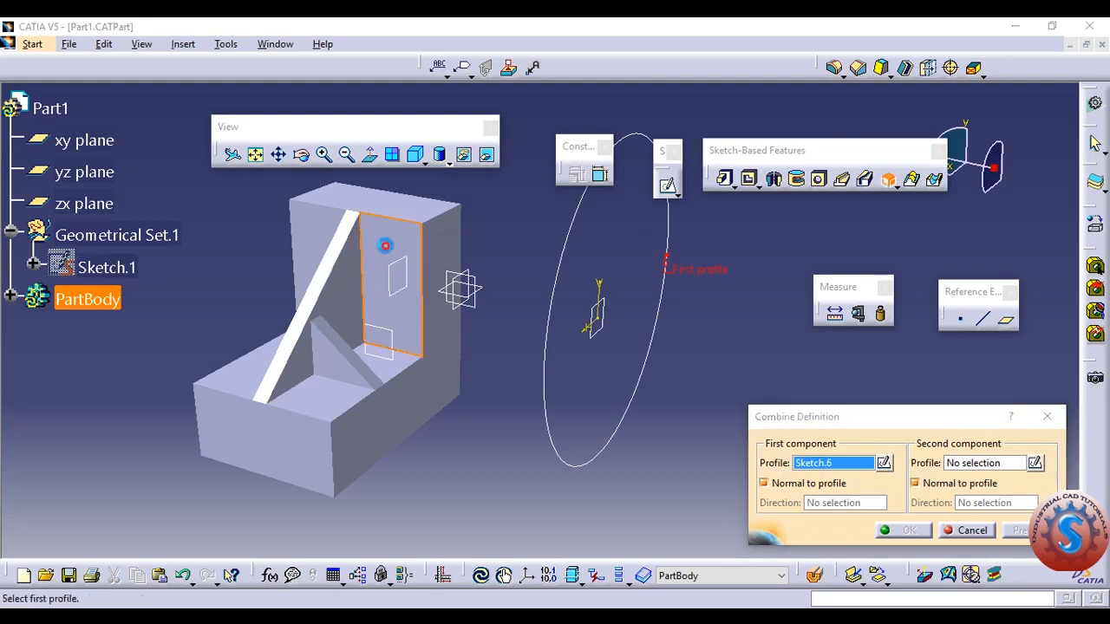
left_click(564, 364)
Step: Set the first profile's direction from a small stiffener edge, and replace it with the horizontal leg's front end face
middle_click_drag(491, 340, 457, 410)
left_click(838, 504)
middle_click_drag(505, 345, 422, 348)
left_click(327, 265)
middle_click_drag(336, 271, 434, 223)
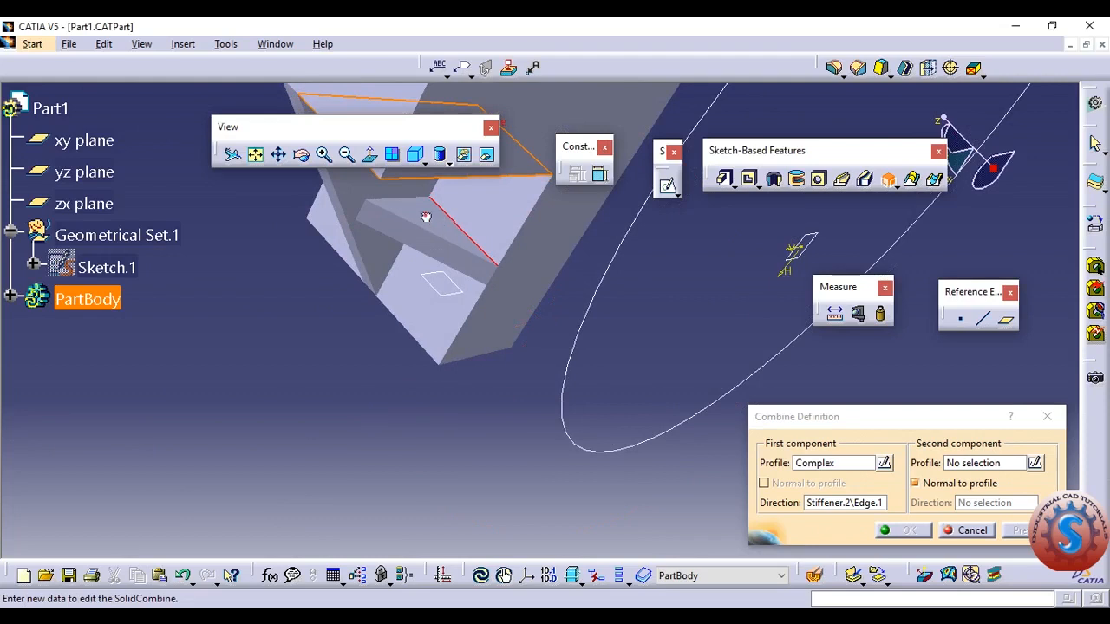
middle_click_drag(459, 281, 586, 205)
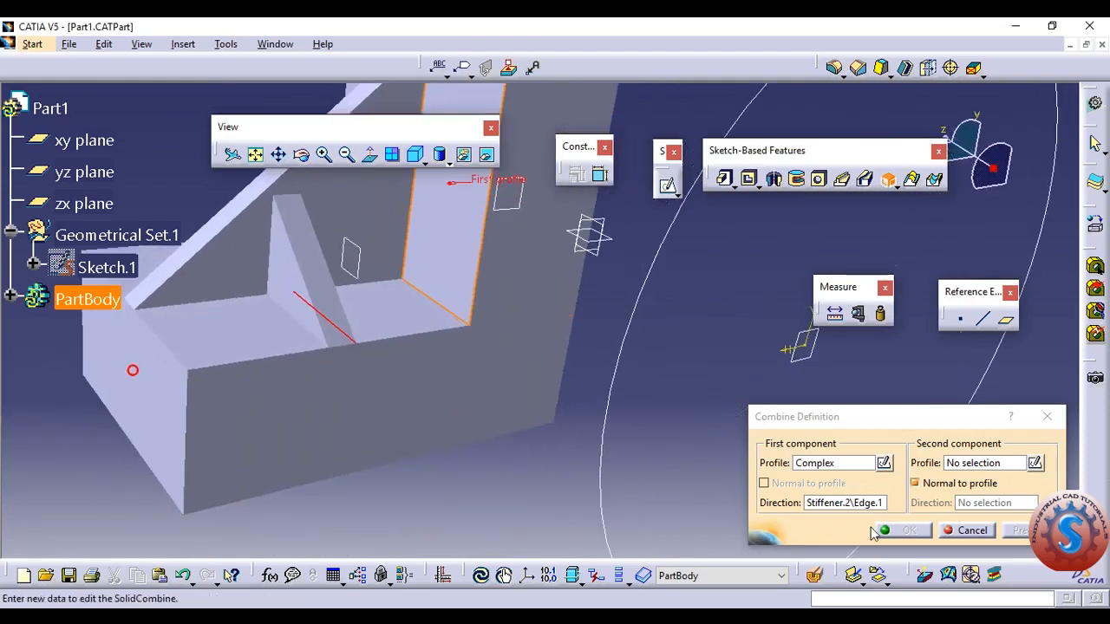
left_click(832, 503)
left_click(134, 390)
middle_click_drag(404, 405, 486, 441)
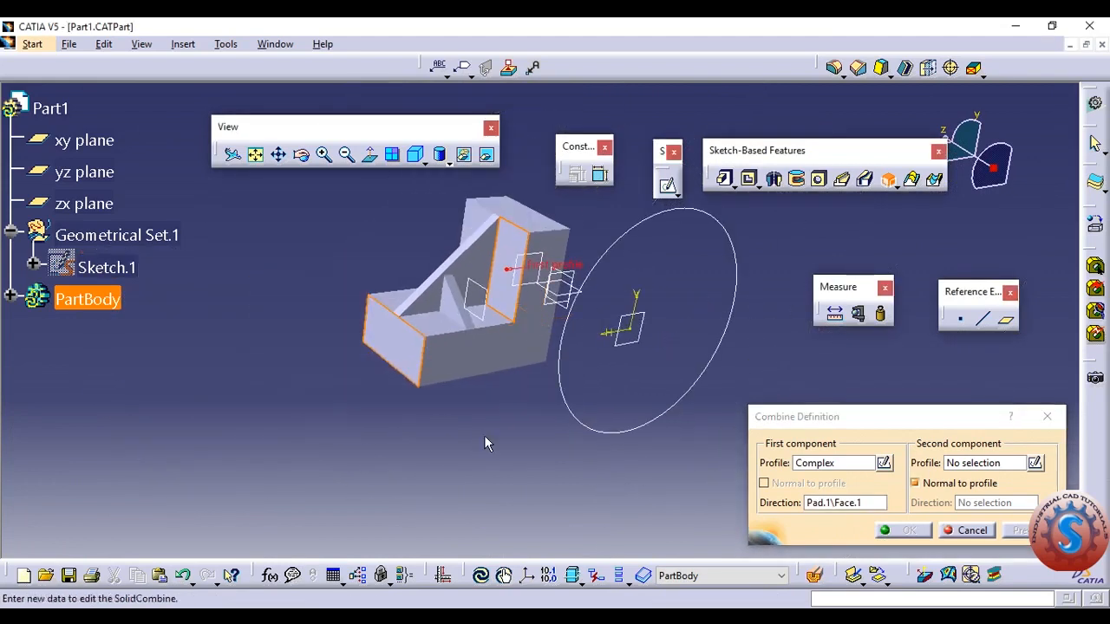
middle_click_drag(514, 257, 459, 297)
mouse_move(402, 355)
middle_mouse_down()
mouse_move(460, 397)
mouse_move(434, 416)
mouse_move(520, 382)
mouse_move(508, 452)
middle_mouse_up()
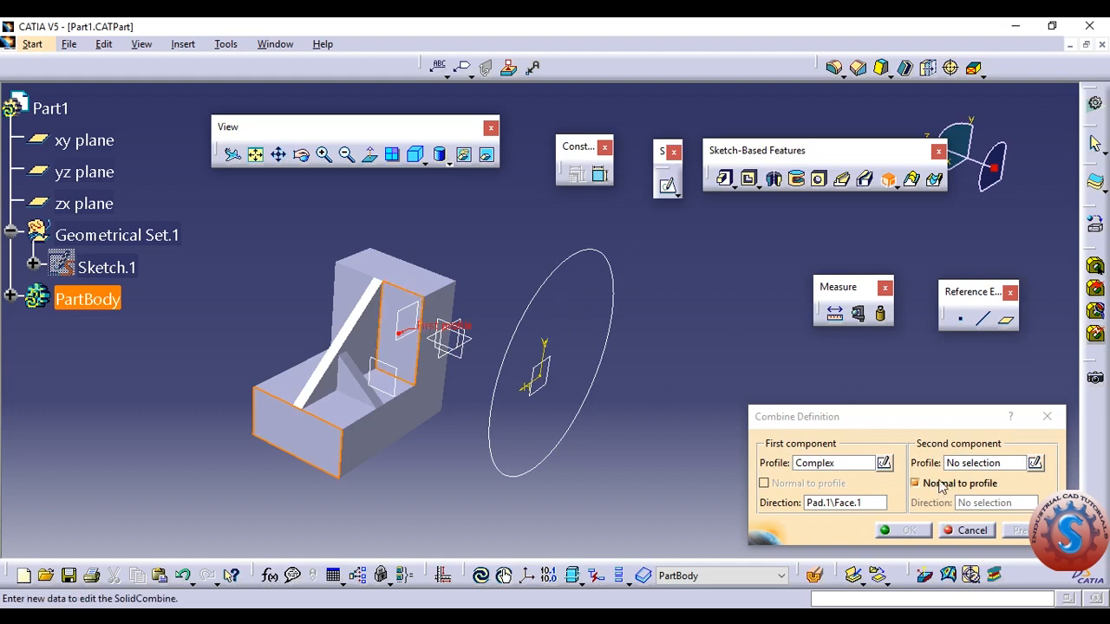
Step: Preview the Combine with the circle sketch as the second profile, normal to profile, and cancel the feature
left_click(989, 464)
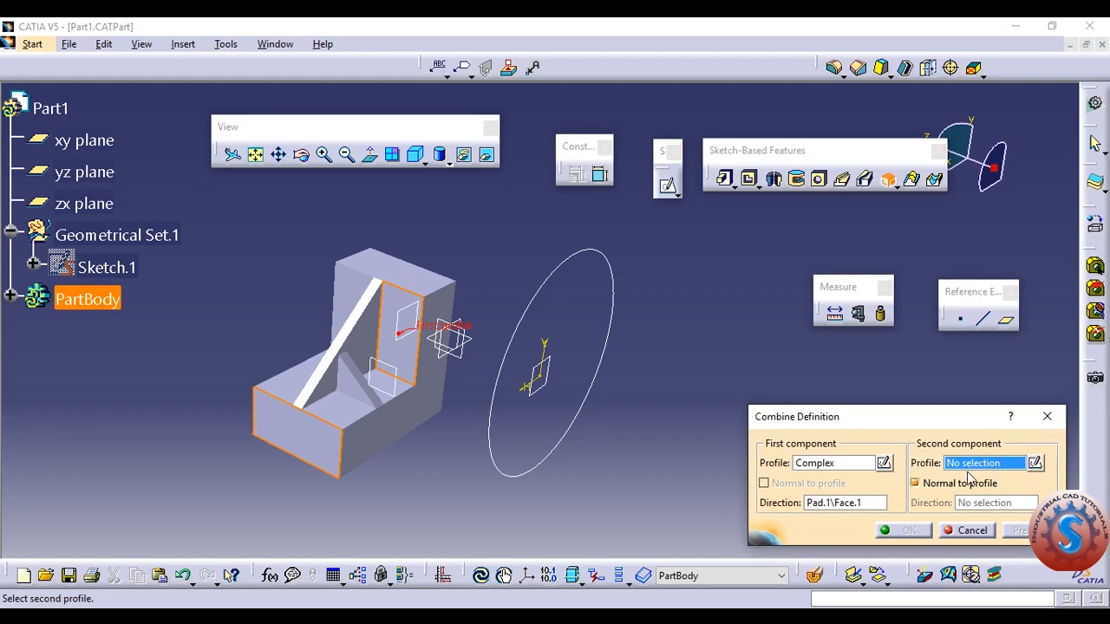
left_click(551, 292)
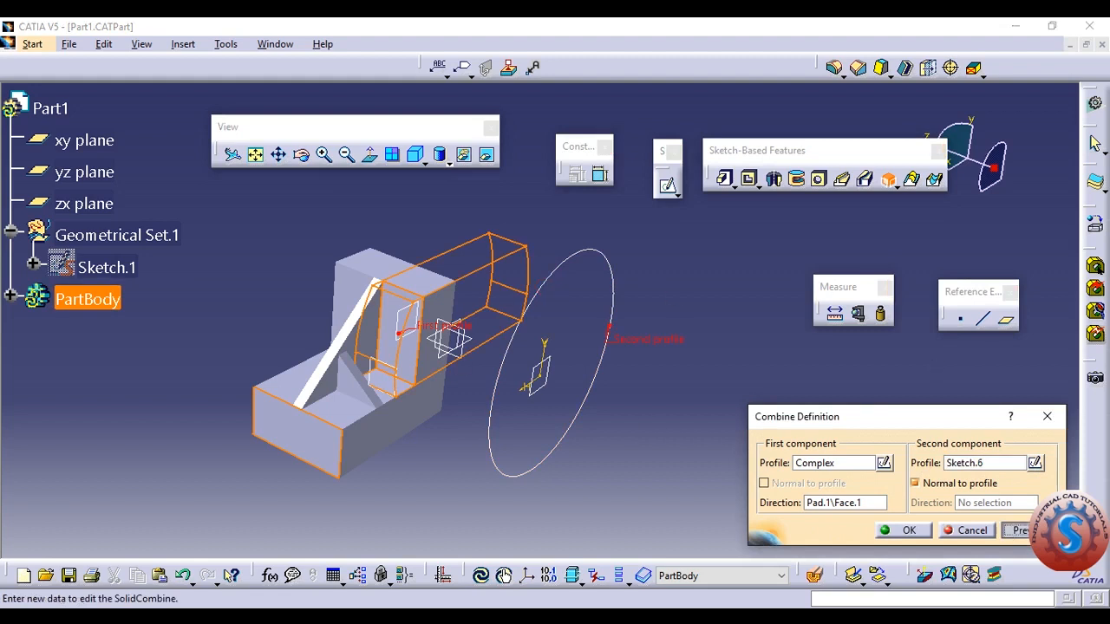
mouse_move(585, 333)
middle_mouse_down()
mouse_move(595, 376)
mouse_move(650, 297)
mouse_move(648, 349)
mouse_move(656, 307)
mouse_move(589, 477)
mouse_move(532, 322)
mouse_move(546, 324)
mouse_move(539, 348)
middle_mouse_up()
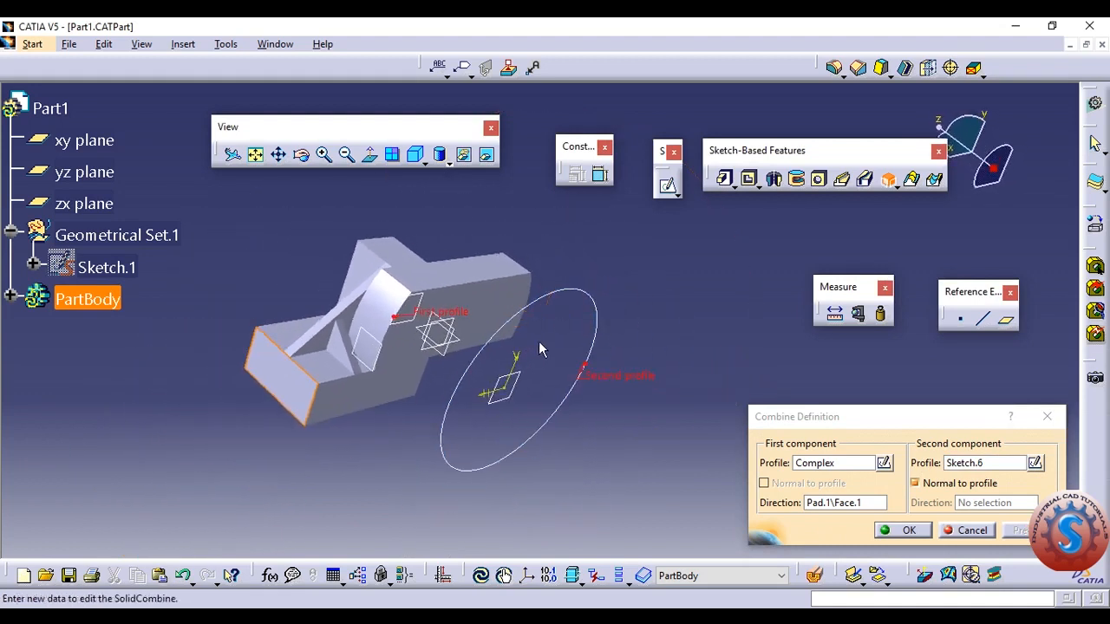
left_click(958, 533)
Step: Reopen the circle sketch, add a diameter constraint of 100 mm to the circle, and try a diameter of 150 mm
double_click(590, 299)
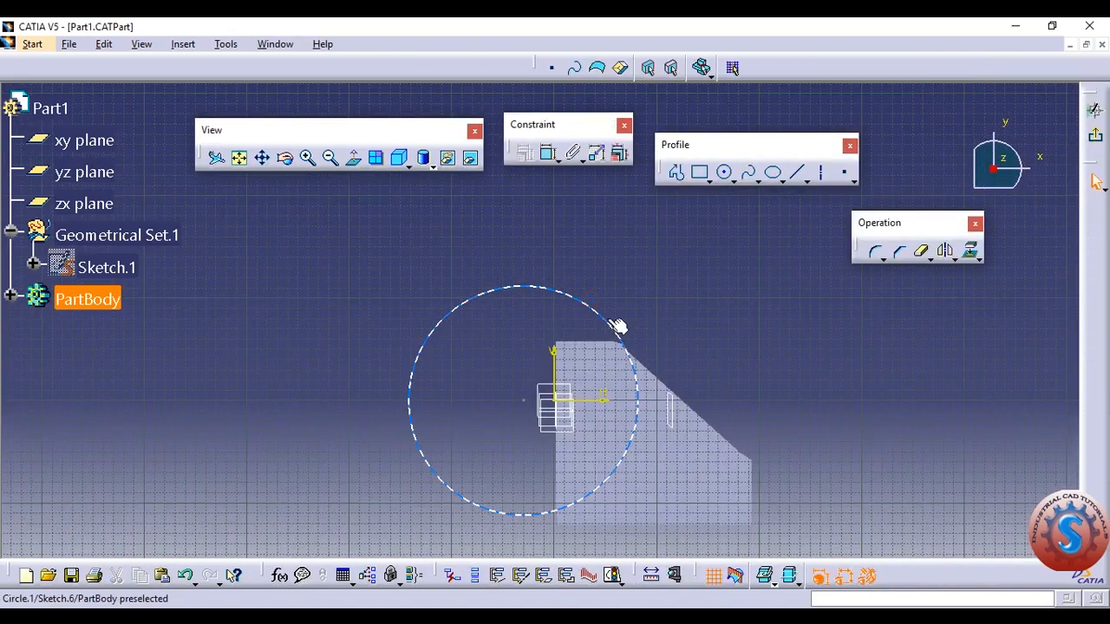
left_click(548, 155)
left_click(720, 290)
left_click(698, 296)
left_click_drag(635, 335, 768, 272)
double_click(762, 271)
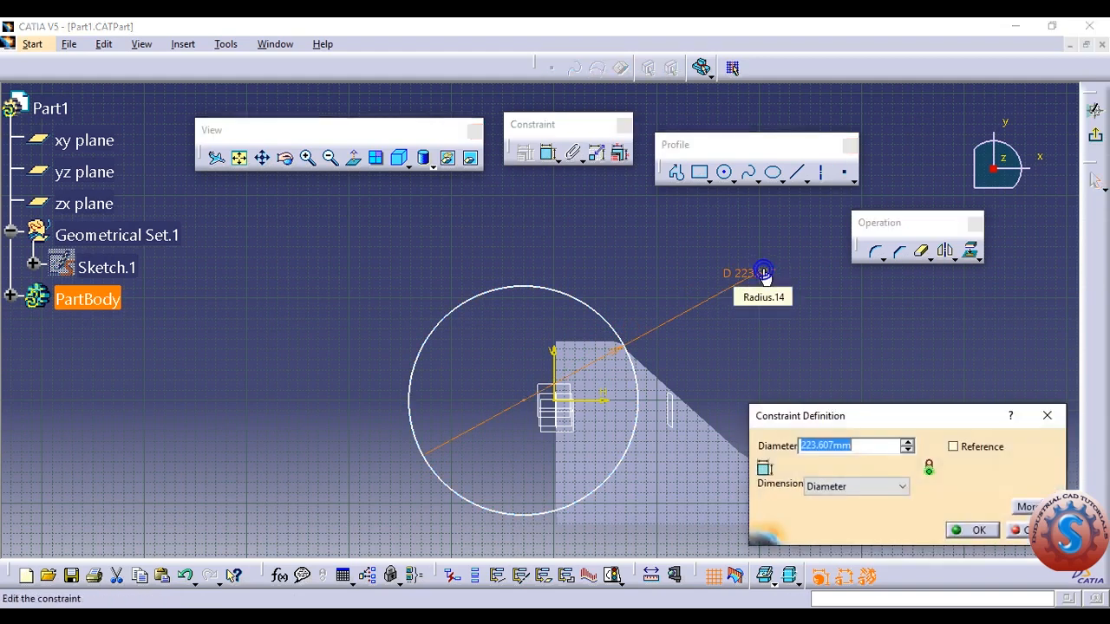
key("Return")
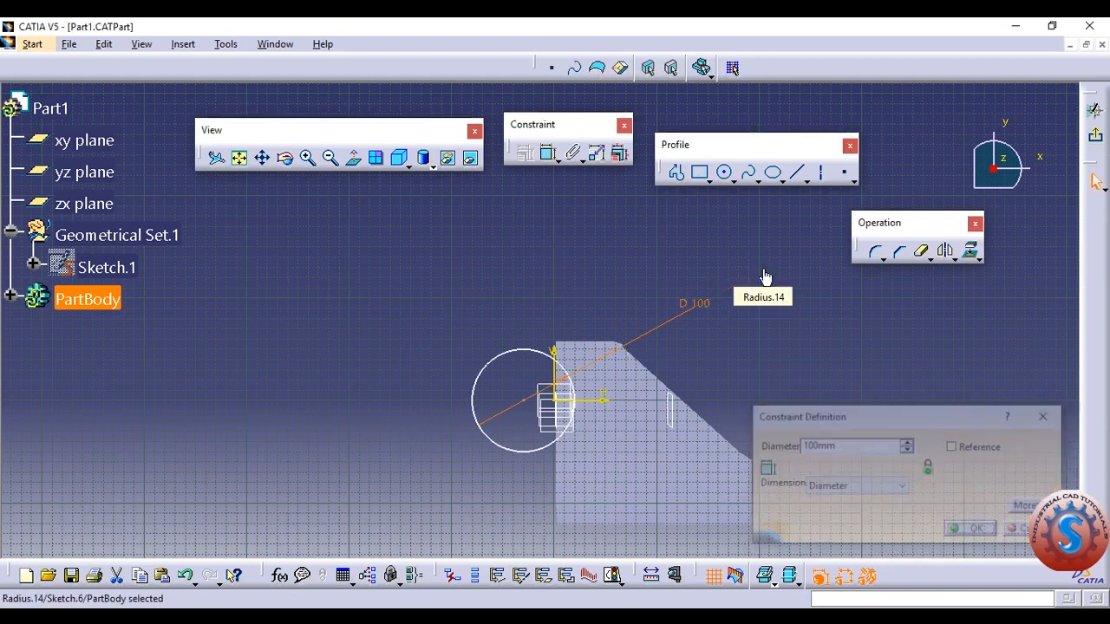
double_click(690, 315)
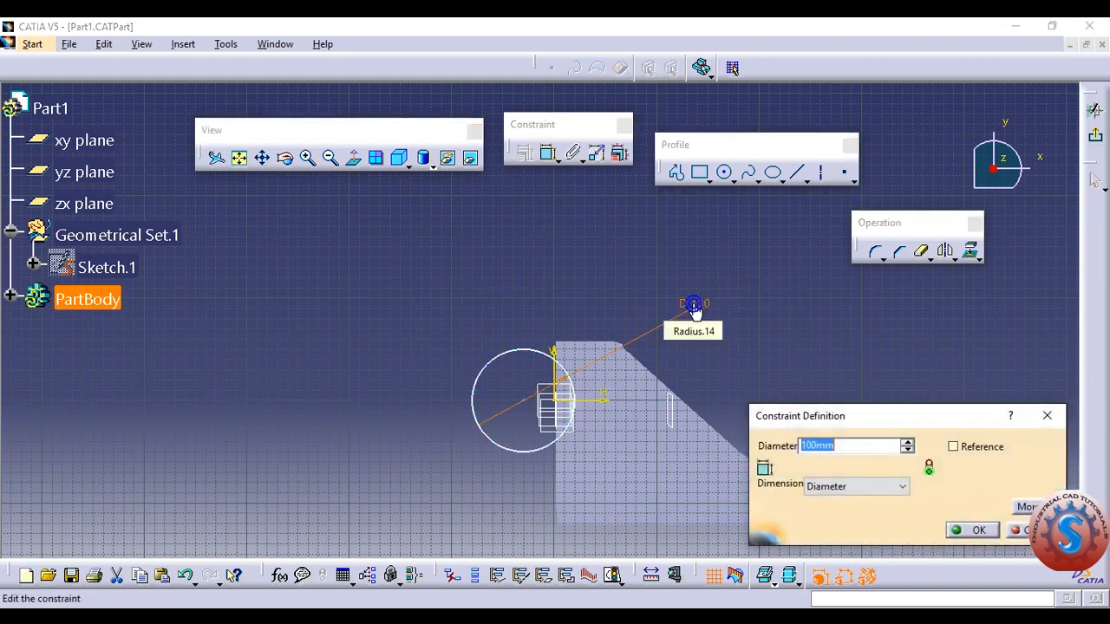
key("Return")
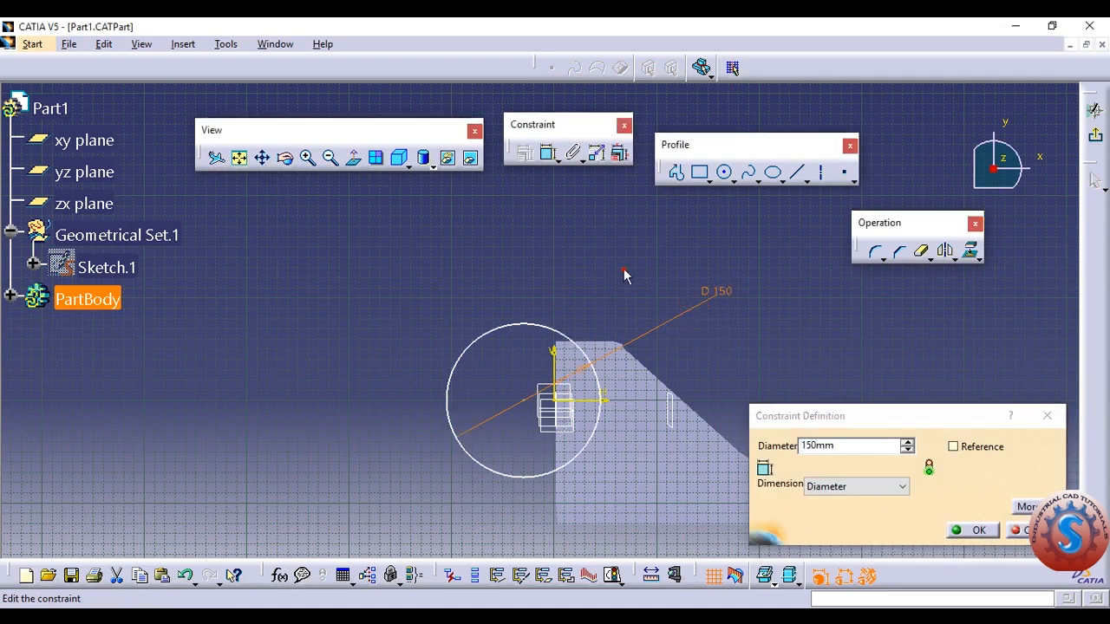
left_click(1095, 134)
middle_click_drag(722, 351, 889, 261)
middle_click_drag(595, 393, 634, 319)
middle_click_drag(705, 411, 742, 305)
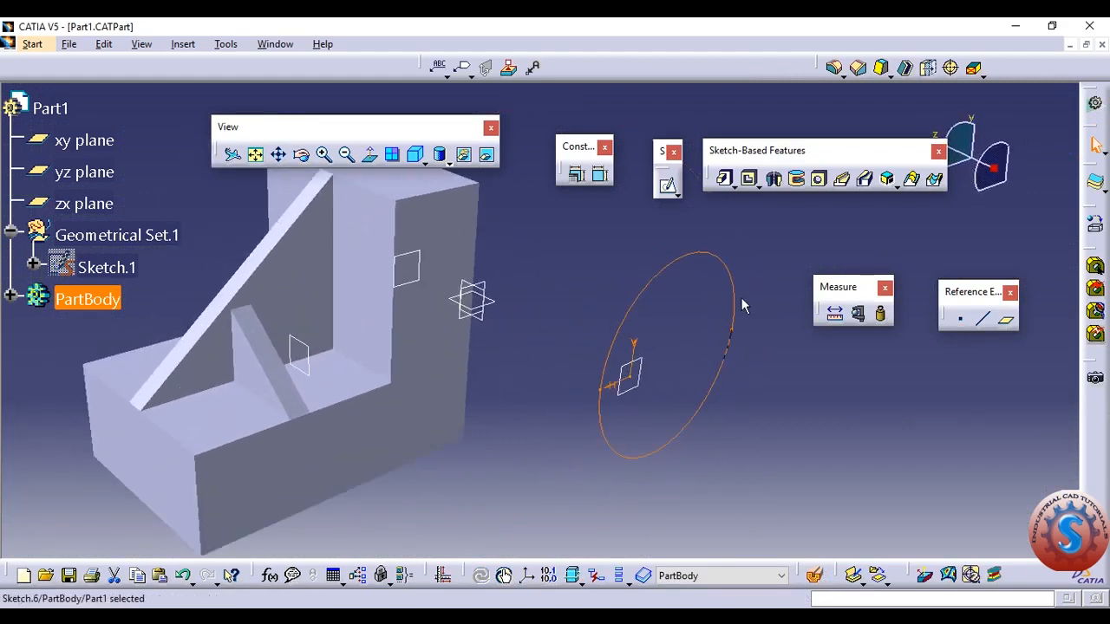
middle_click_drag(676, 333, 672, 341)
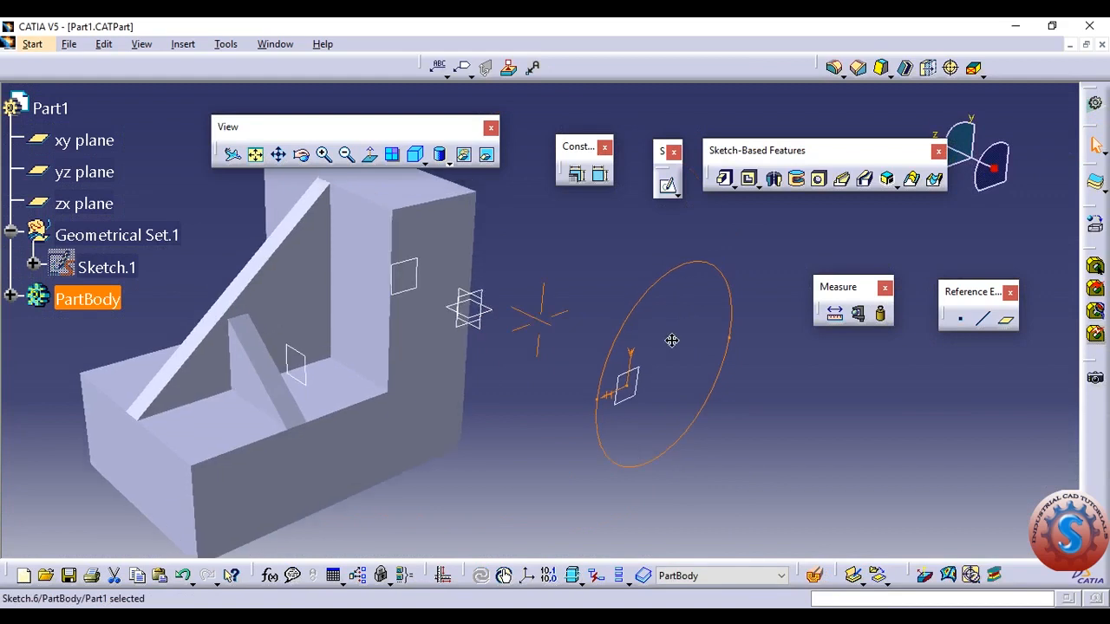
left_click(893, 185)
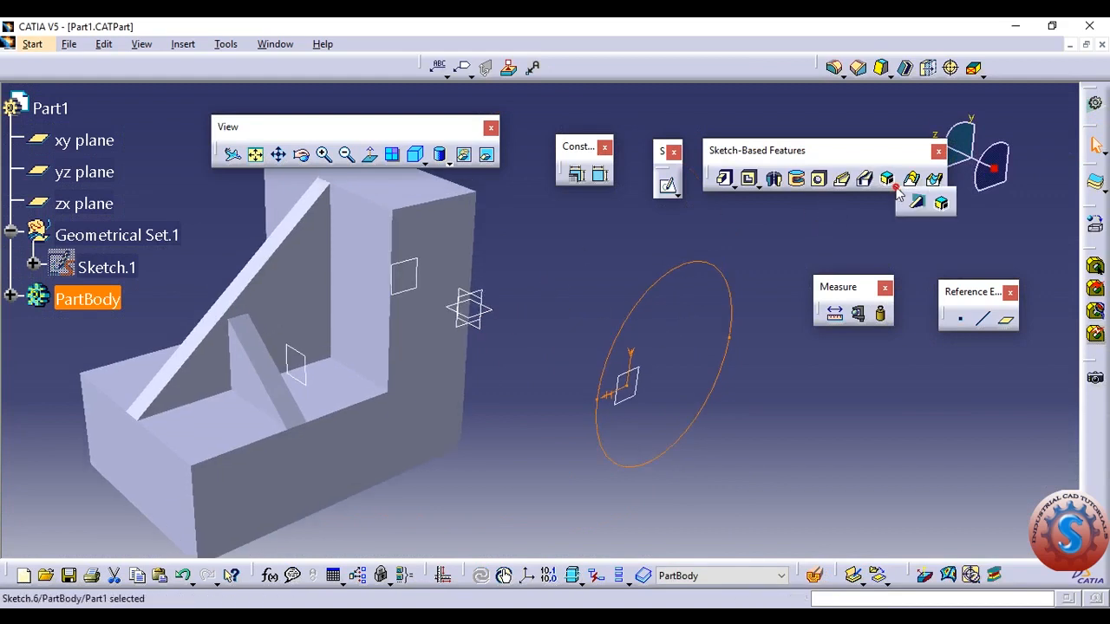
left_click(942, 203)
left_click(828, 468)
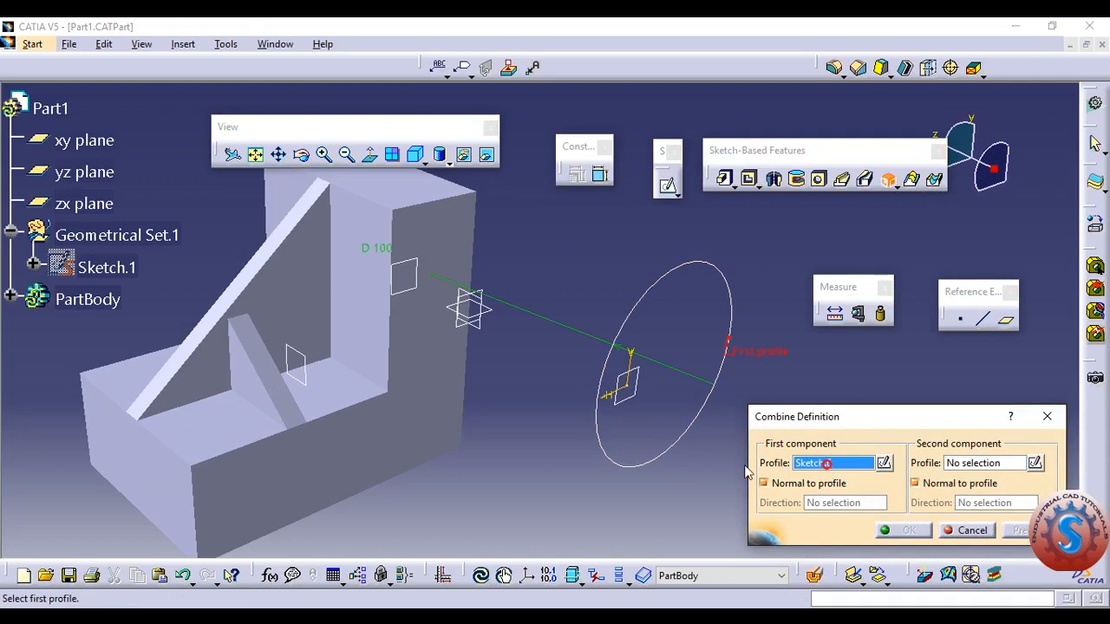
left_click(361, 287)
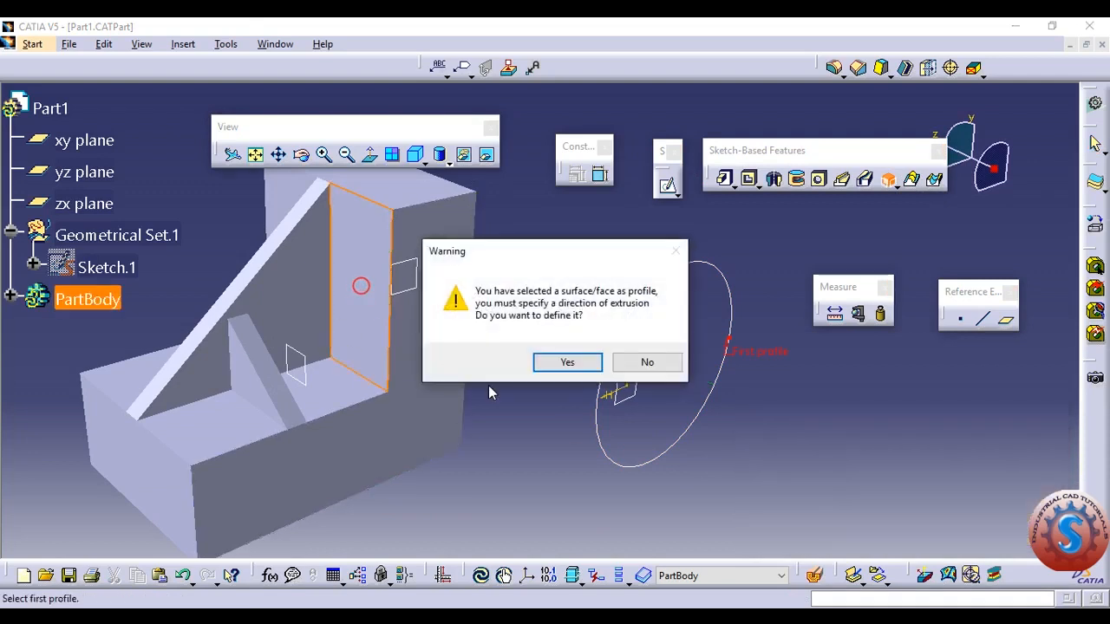
left_click(568, 363)
left_click(974, 460)
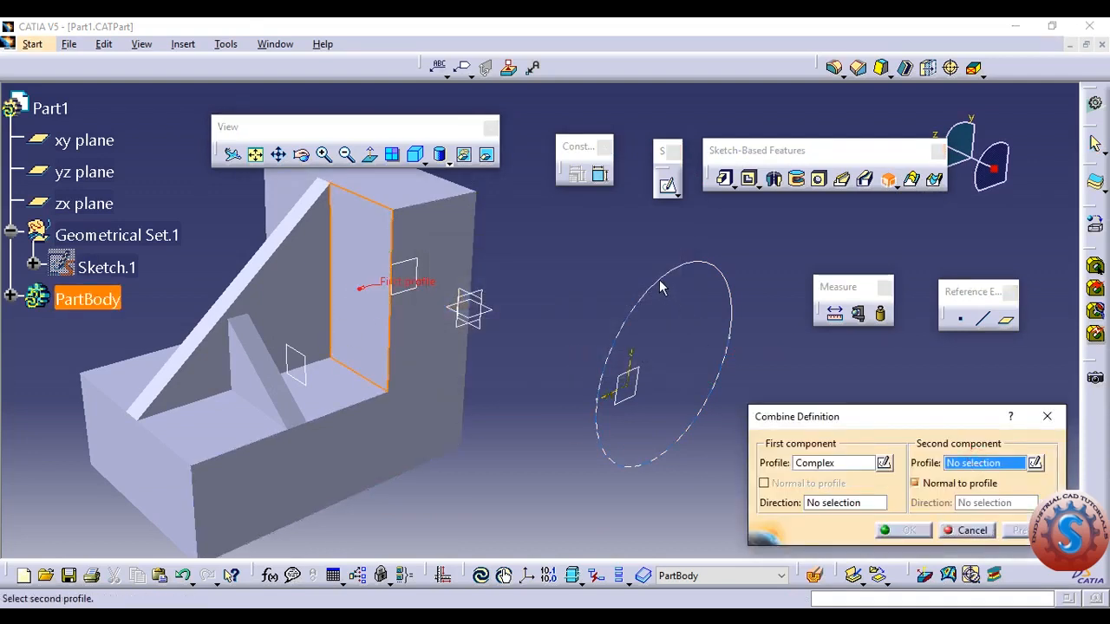
left_click(659, 287)
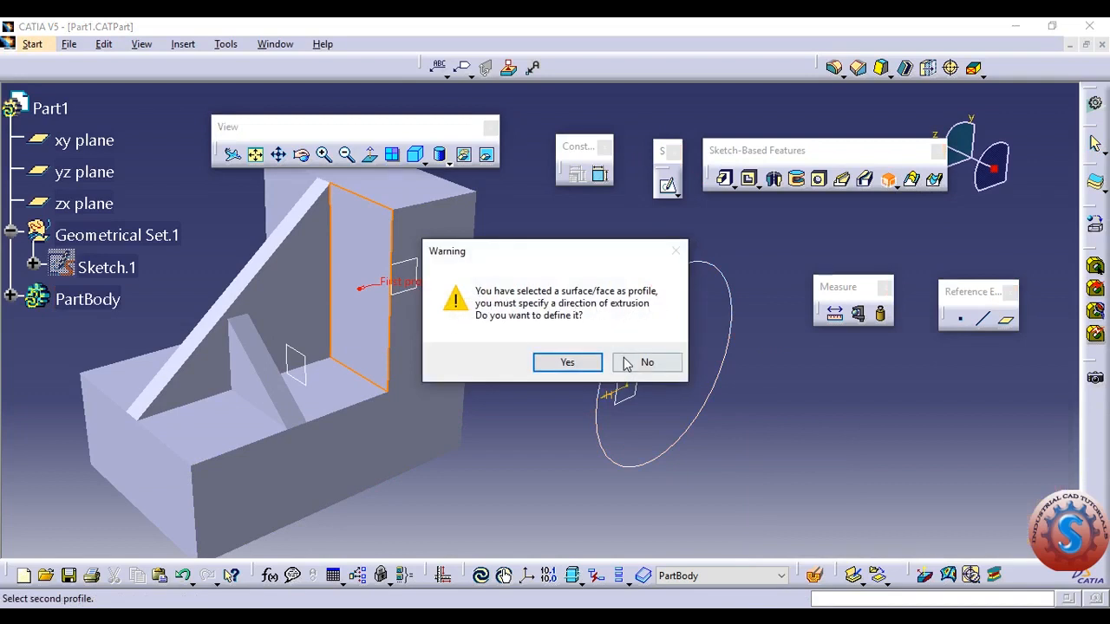
left_click(568, 362)
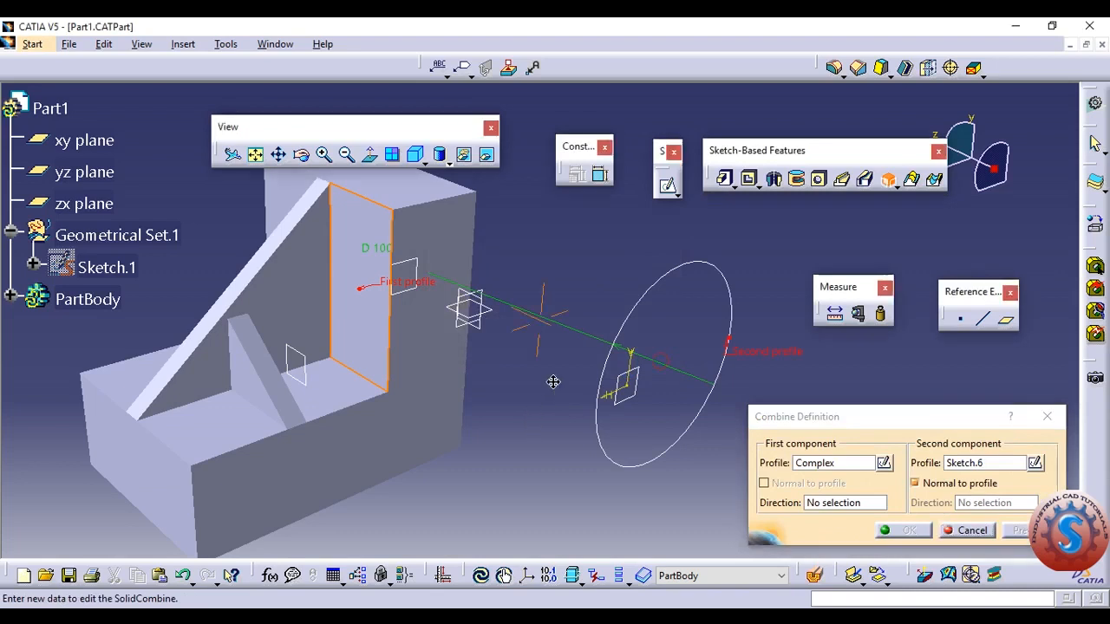
left_click(1047, 417)
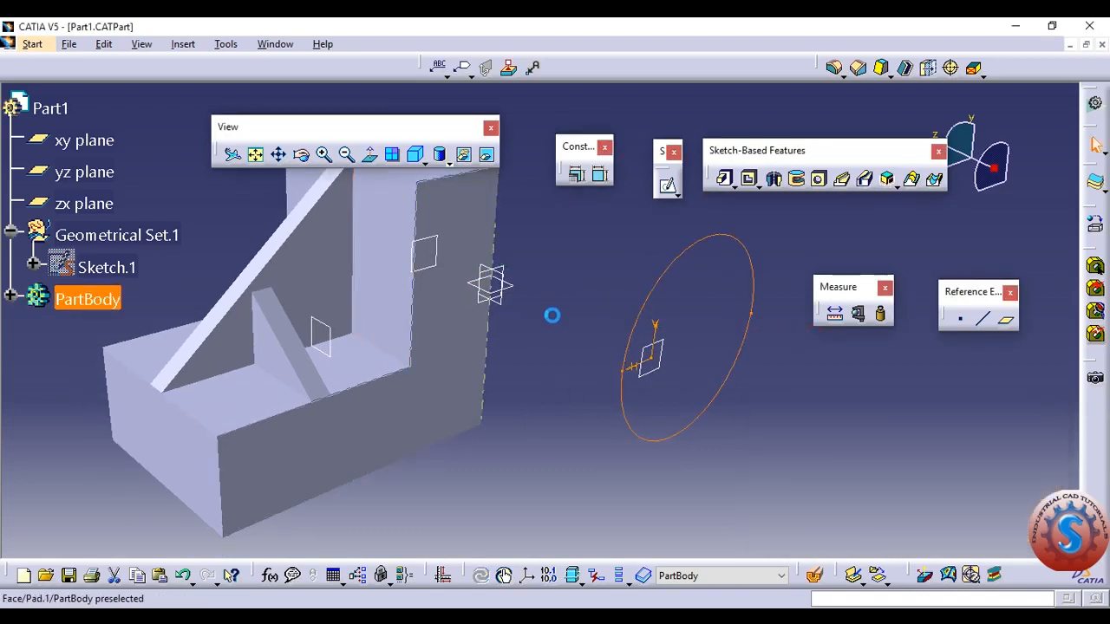
Step: Combine the circle sketch, normal to profile, with the vertical leg's inner face, extruded along the direction of the horizontal leg's front end face
left_click(889, 178)
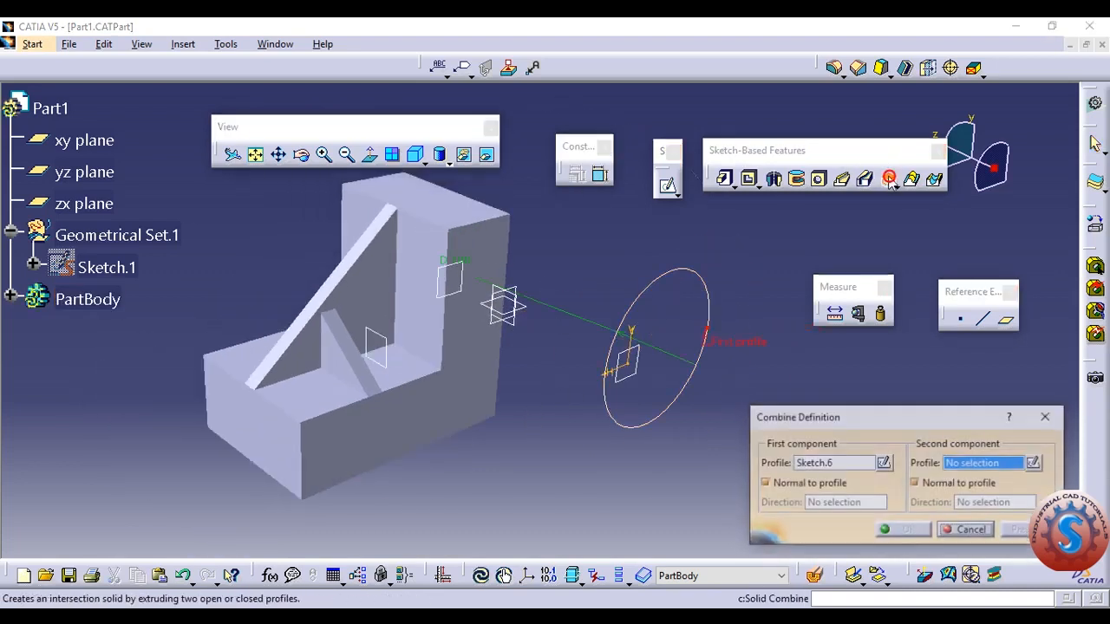
left_click(425, 265)
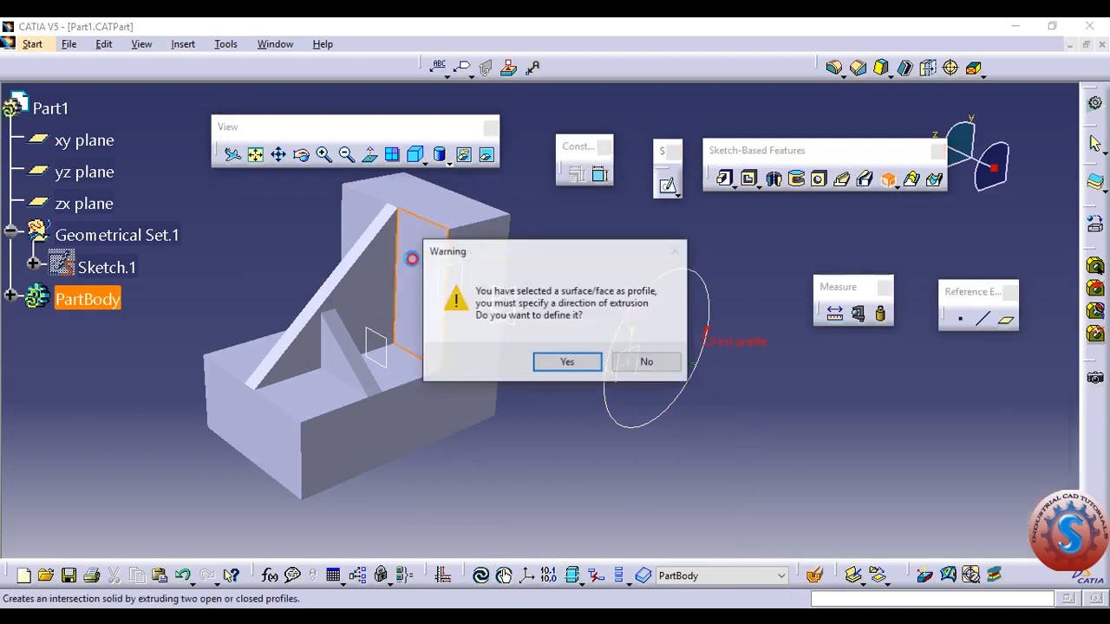
left_click(559, 369)
left_click(264, 421)
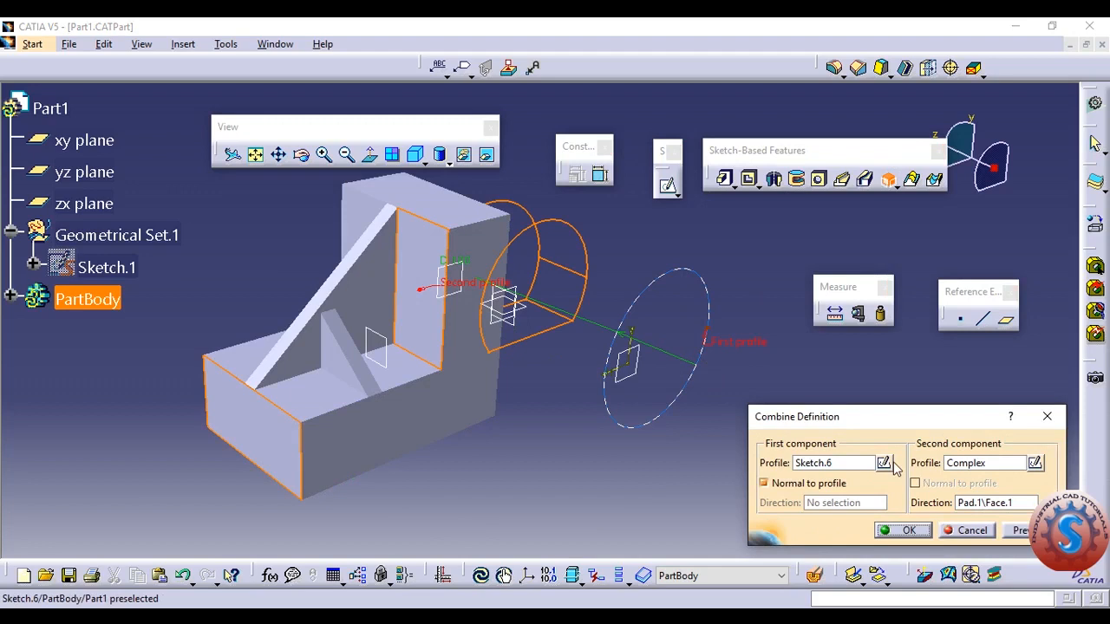
left_click(969, 463)
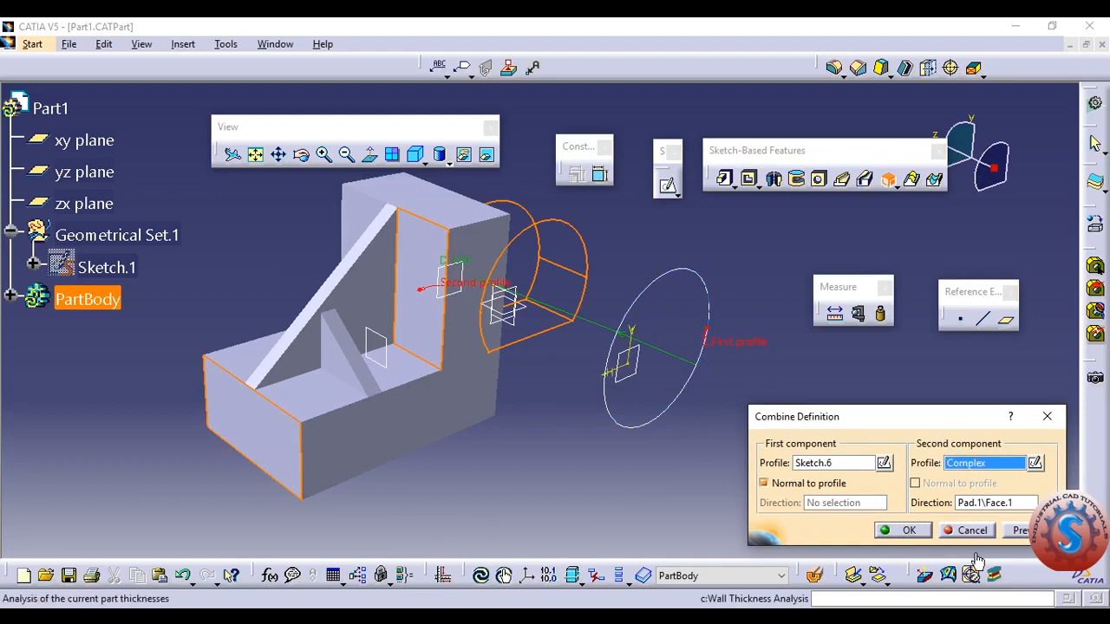
left_click(1019, 529)
left_click(907, 529)
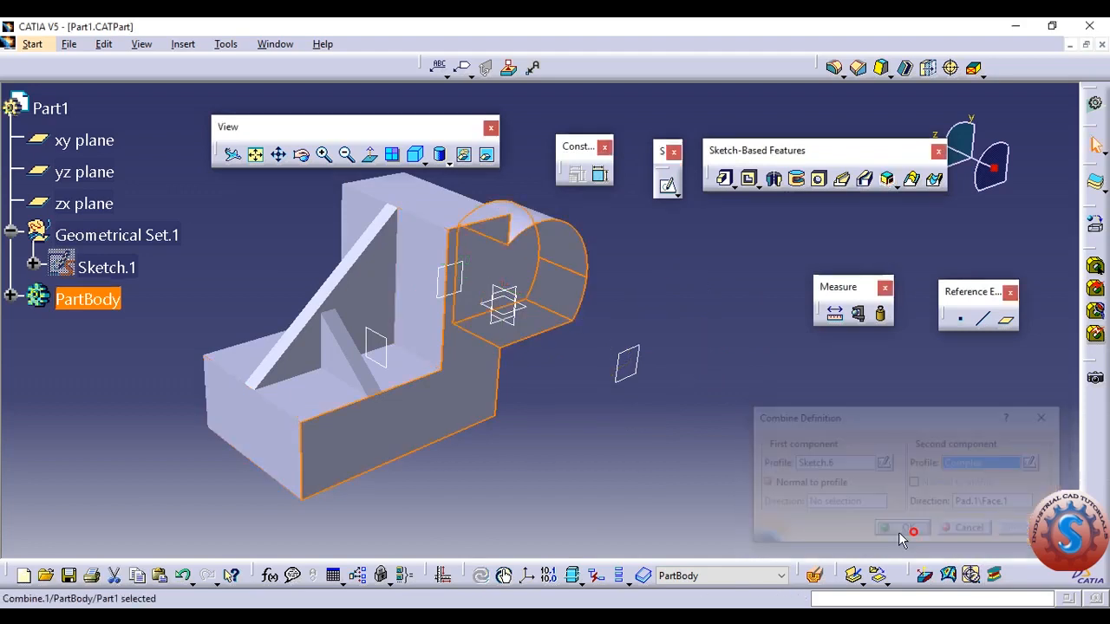
middle_click_drag(725, 379, 651, 458)
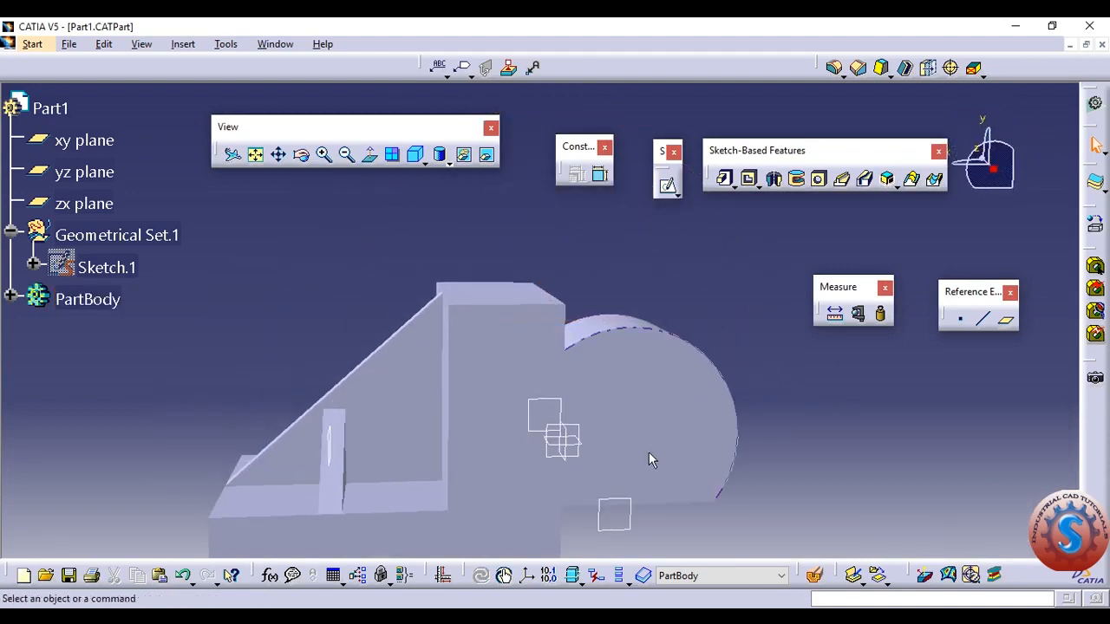
left_click(639, 329)
mouse_move(865, 450)
middle_mouse_down()
mouse_move(921, 461)
mouse_move(436, 448)
mouse_move(788, 376)
mouse_move(691, 464)
mouse_move(667, 451)
mouse_move(666, 485)
middle_mouse_up()
left_click(897, 189)
mouse_move(726, 309)
middle_mouse_down()
mouse_move(560, 426)
mouse_move(743, 235)
mouse_move(711, 312)
mouse_move(660, 366)
mouse_move(629, 319)
mouse_move(743, 320)
mouse_move(768, 297)
mouse_move(751, 332)
mouse_move(737, 326)
mouse_move(738, 347)
middle_mouse_up()
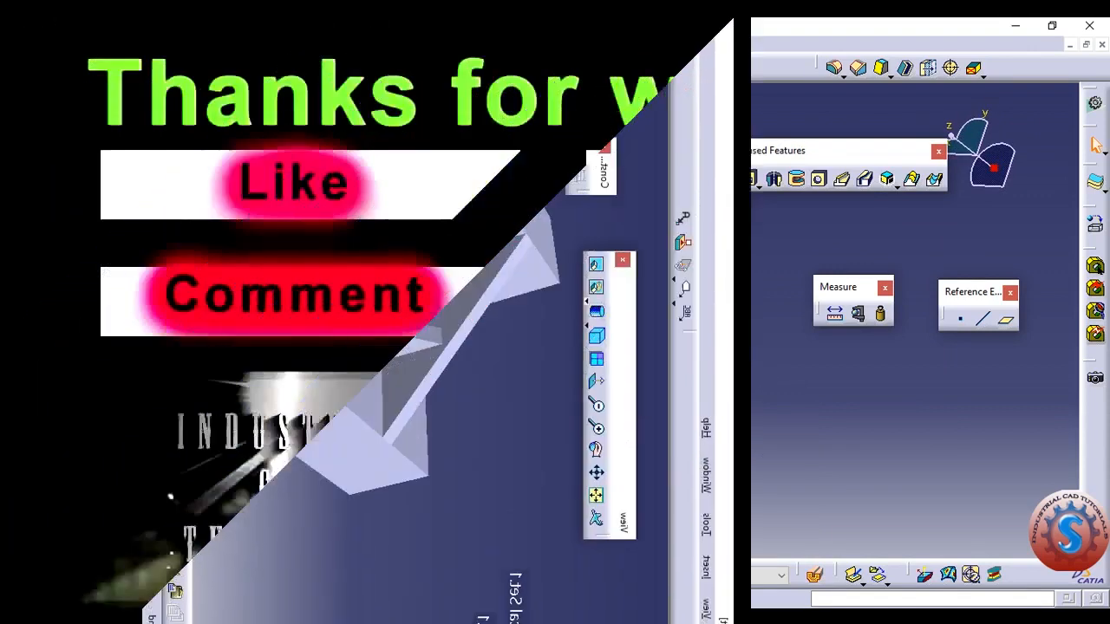